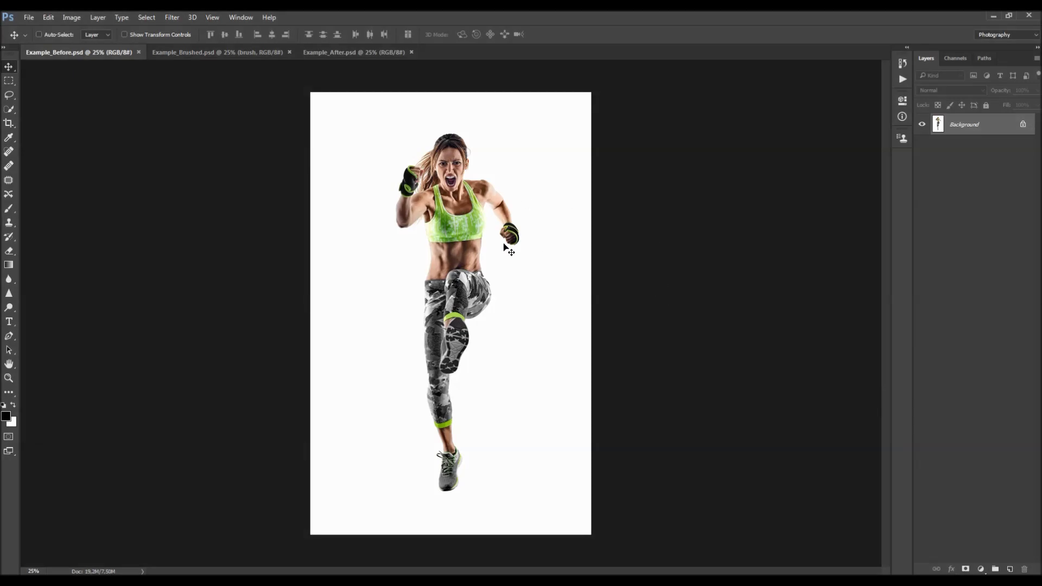
# Examine the Example_Brushed.psd and Example_After.psd documents, viewing the finished effect up close.
pyautogui.click(217, 52)
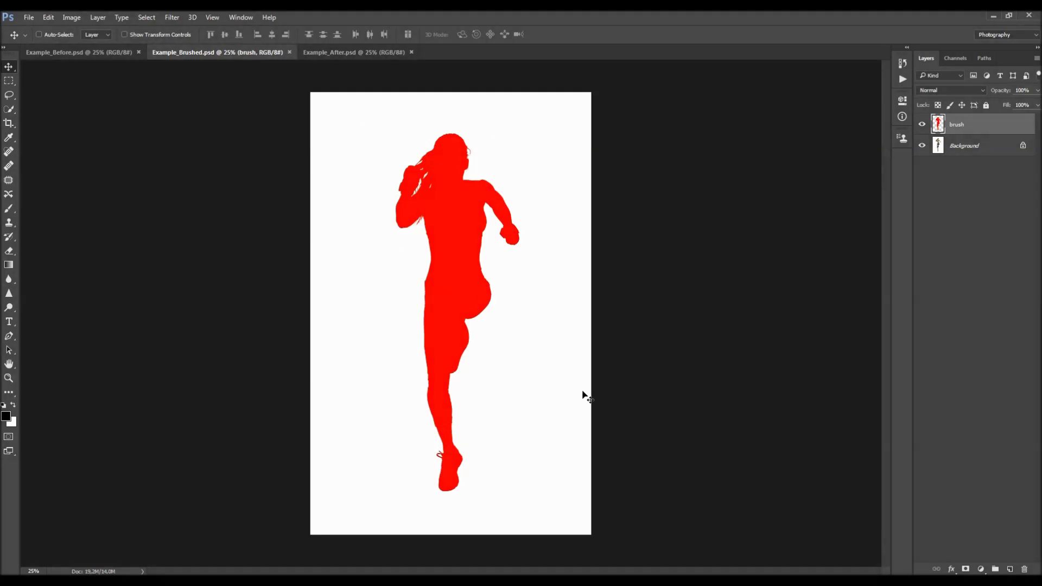
pyautogui.click(340, 53)
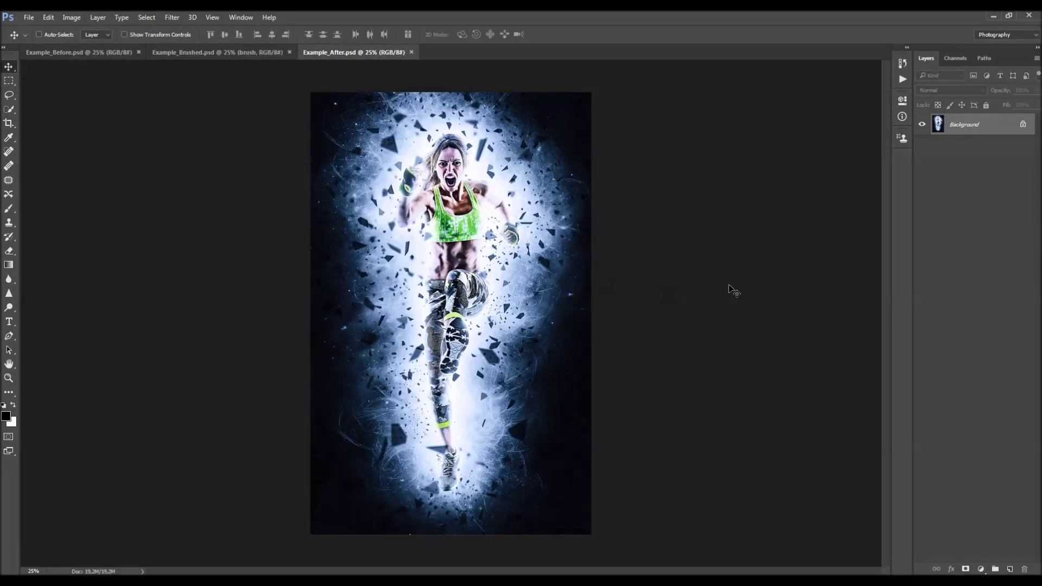
pyautogui.scroll(1, 492, 323)
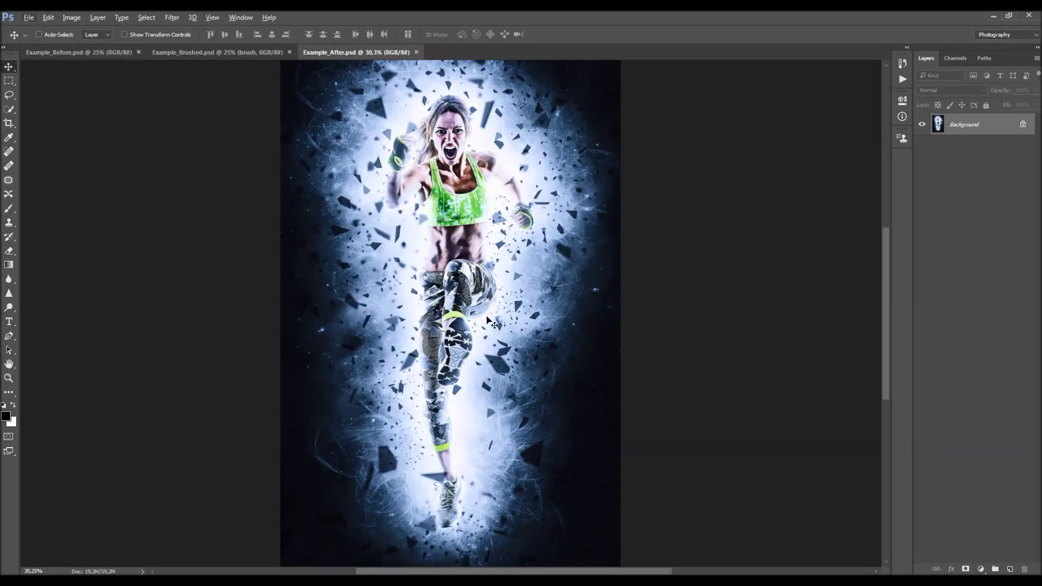
pyautogui.scroll(1, 523, 307)
pyautogui.scroll(1, 523, 307)
pyautogui.scroll(-2, 524, 305)
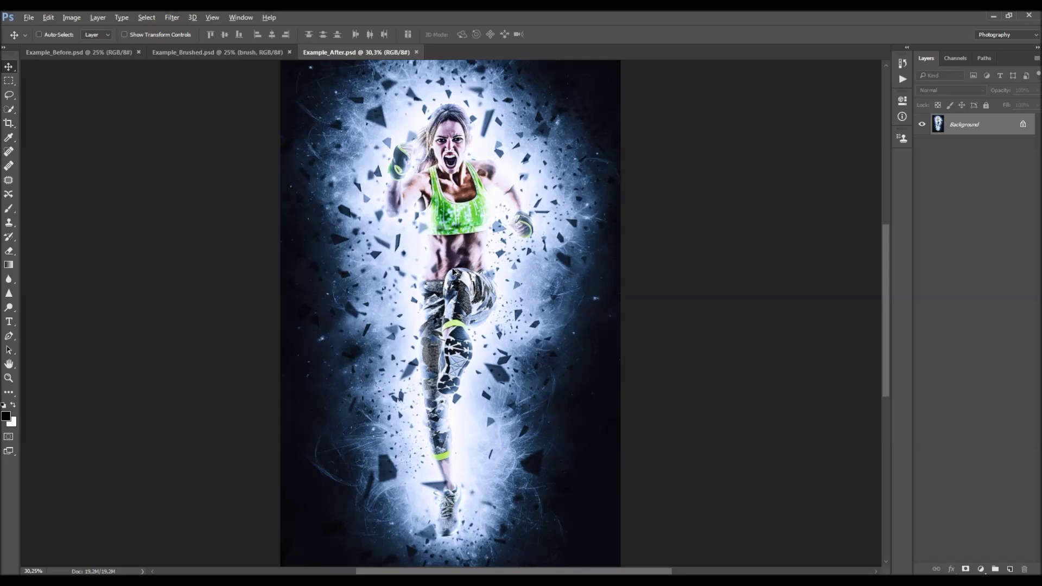
pyautogui.scroll(1, 455, 272)
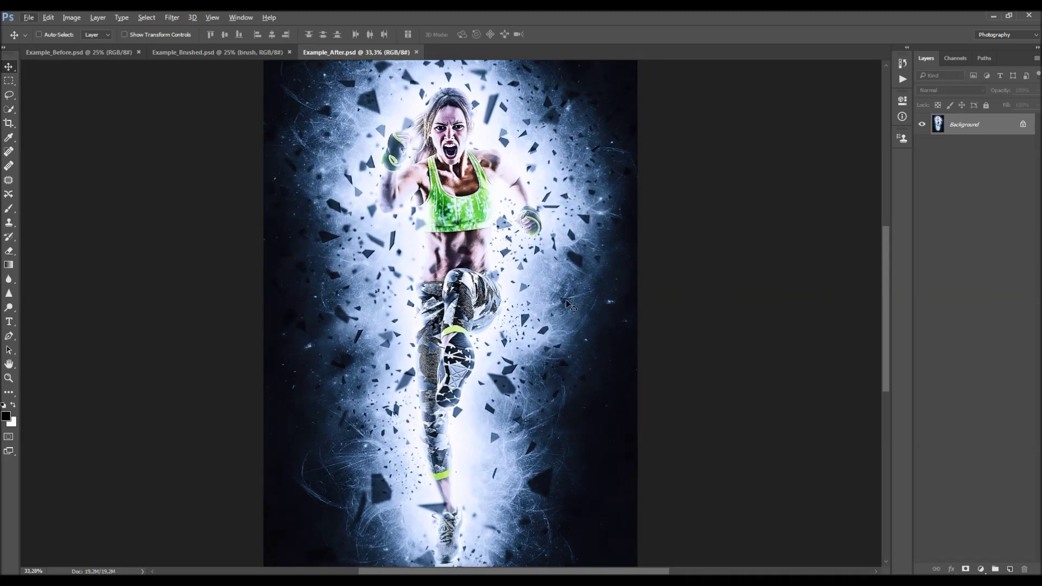
pyautogui.scroll(2, 569, 304)
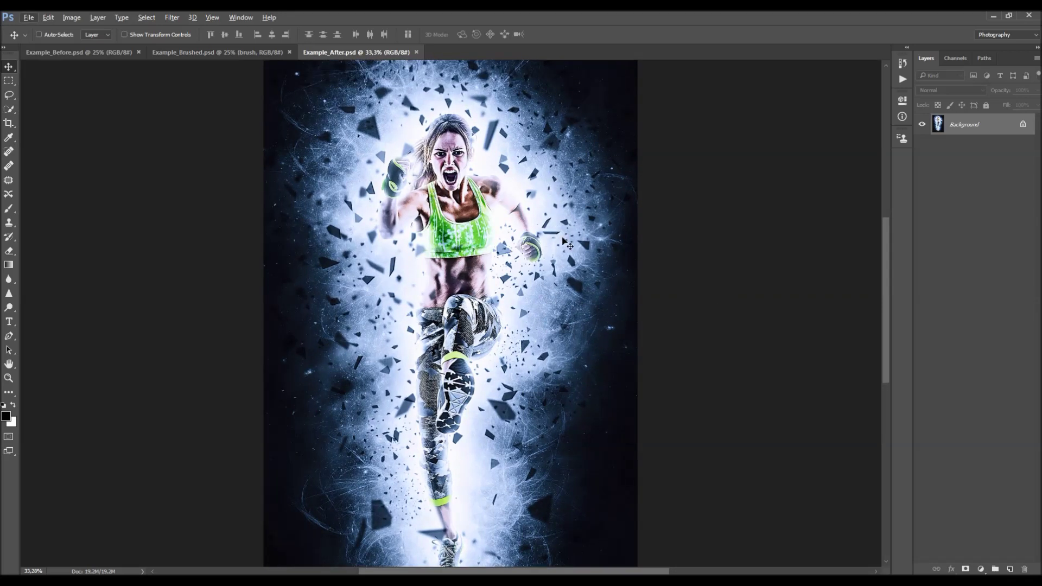
pyautogui.scroll(1, 570, 245)
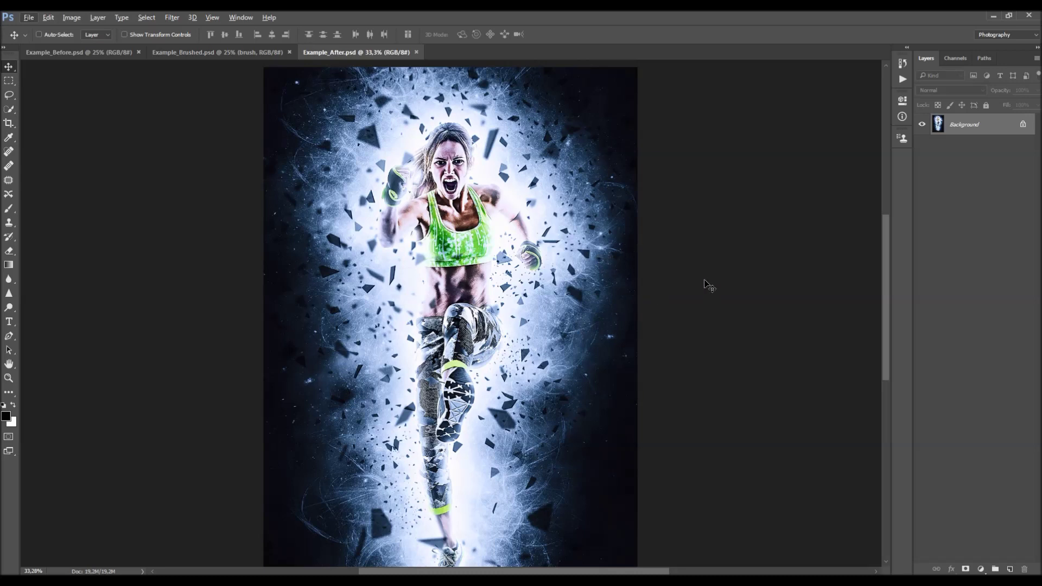
pyautogui.scroll(-2, 665, 310)
pyautogui.scroll(-1, 586, 335)
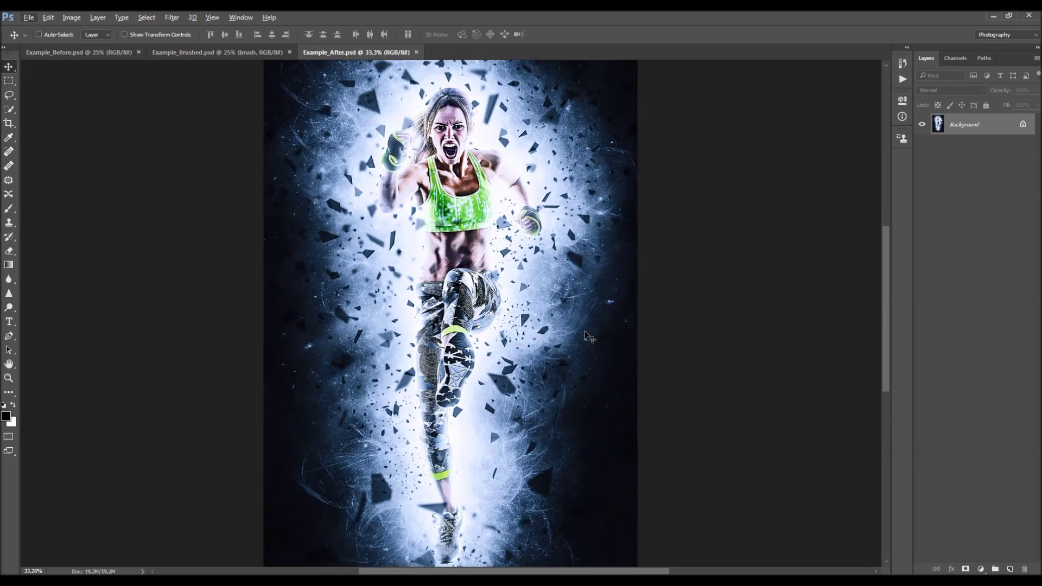
pyautogui.scroll(-1, 549, 254)
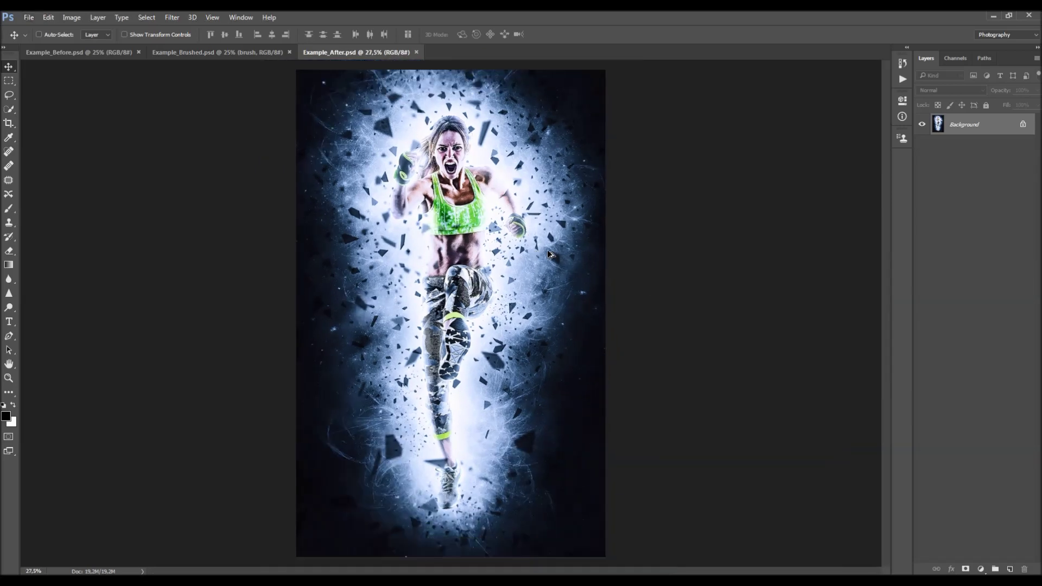
# Close the Example_After.psd and Example_Brushed.psd documents, keeping Example_Before.psd open.
pyautogui.click(416, 52)
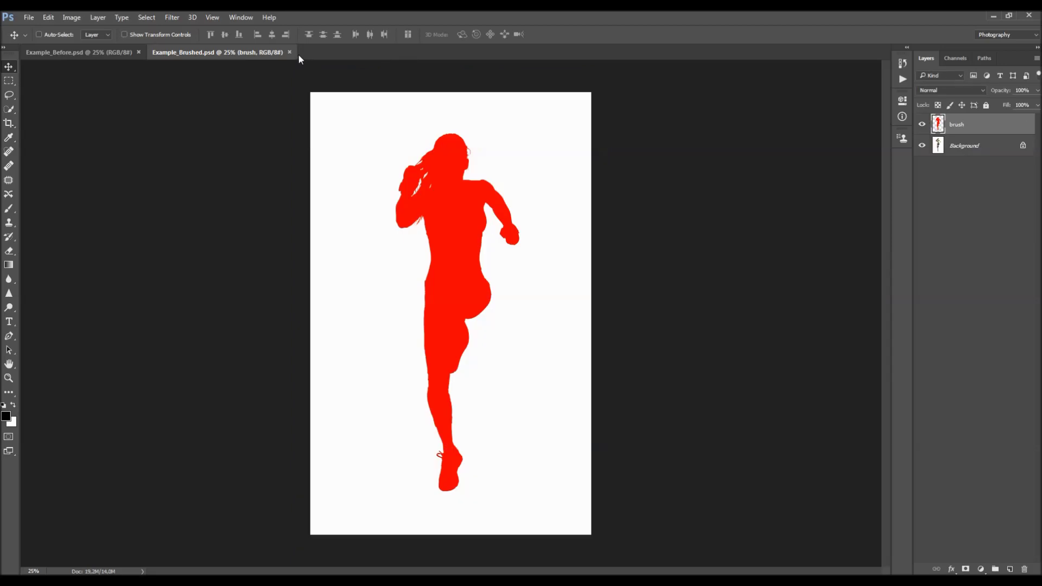
pyautogui.click(289, 52)
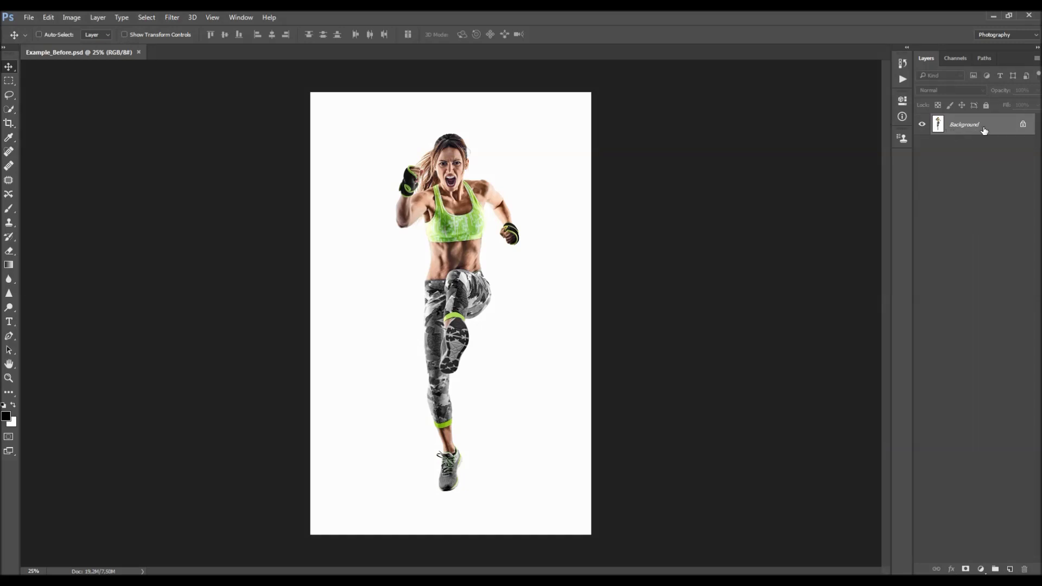
# Unlock the Background layer and convert the unlocked layer back into a background layer.
pyautogui.click(1024, 126)
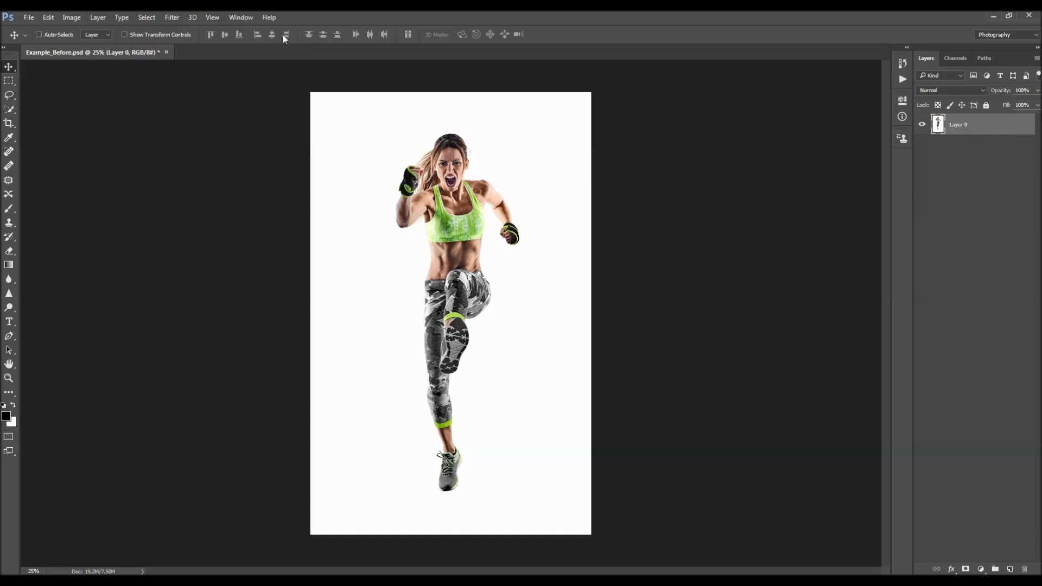
pyautogui.click(97, 18)
pyautogui.moveTo(105, 31)
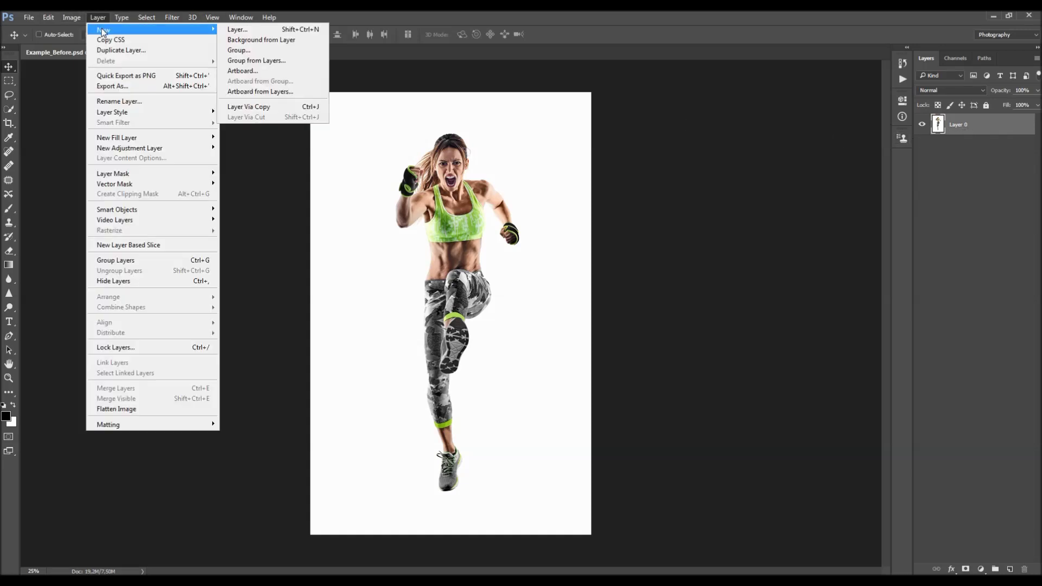
pyautogui.click(278, 40)
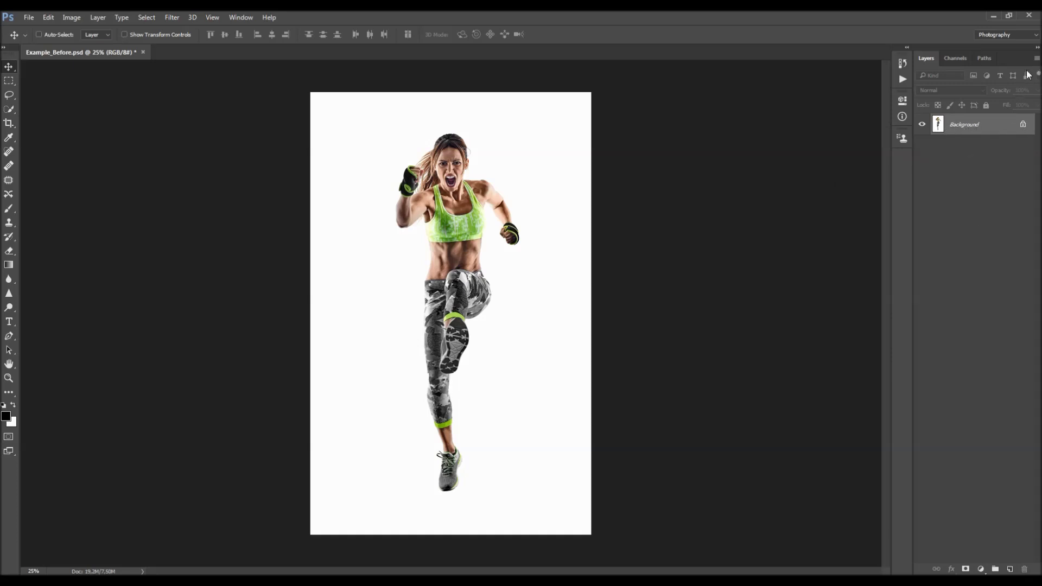
# Check the Layers Panel Options for the setting that adds "copy" to copied layers and groups.
pyautogui.click(1036, 59)
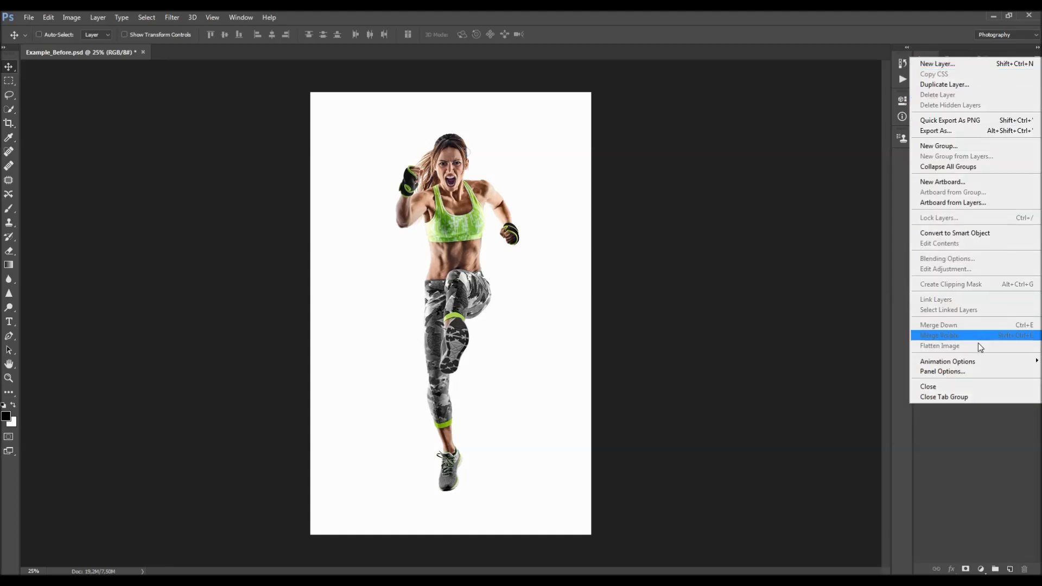
pyautogui.click(962, 372)
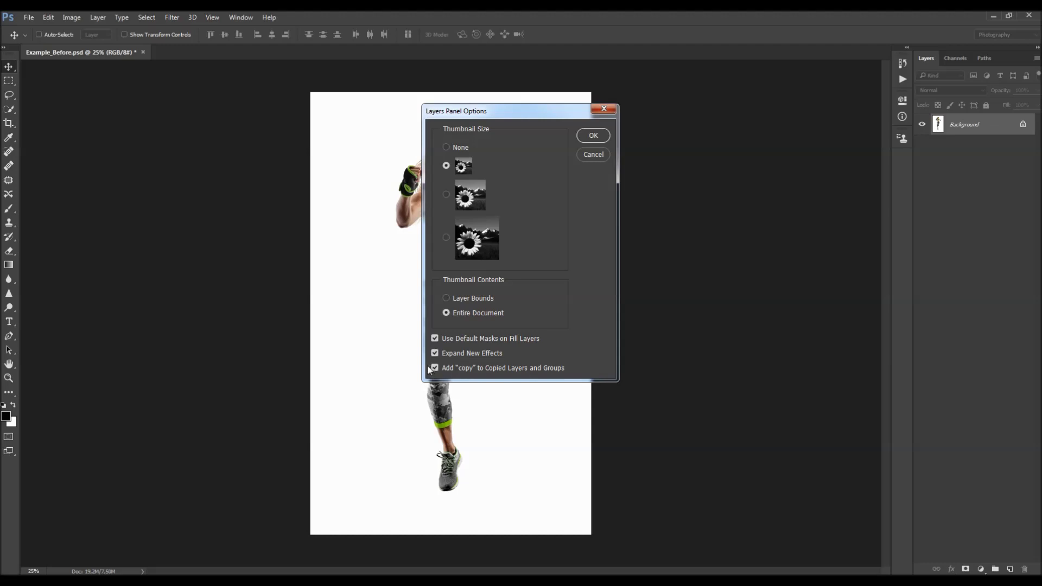
pyautogui.click(604, 110)
# Check the photo's color mode and bit depth, as well as its pixel dimensions and resolution.
pyautogui.click(71, 17)
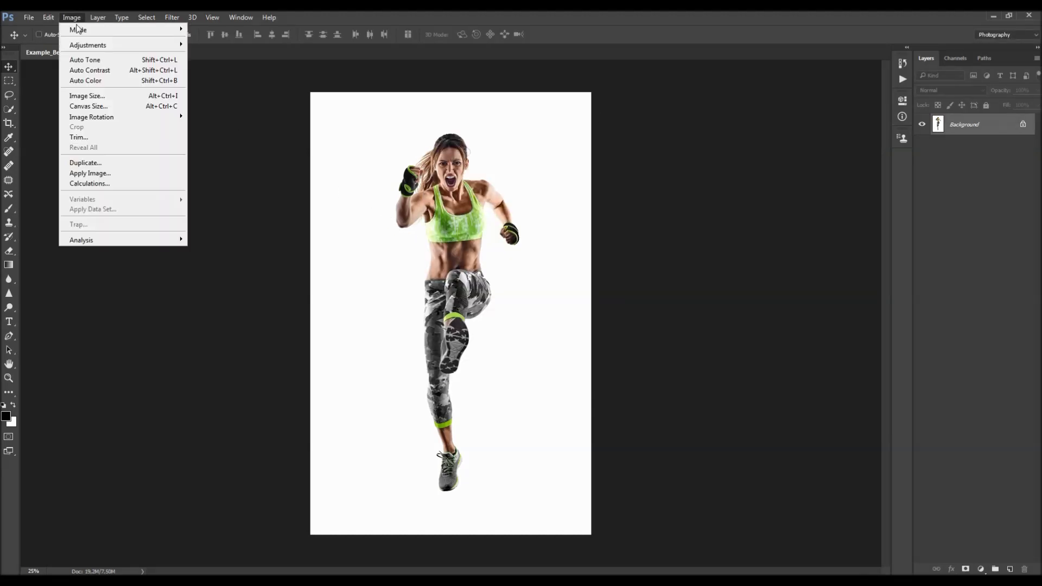
pyautogui.moveTo(79, 30)
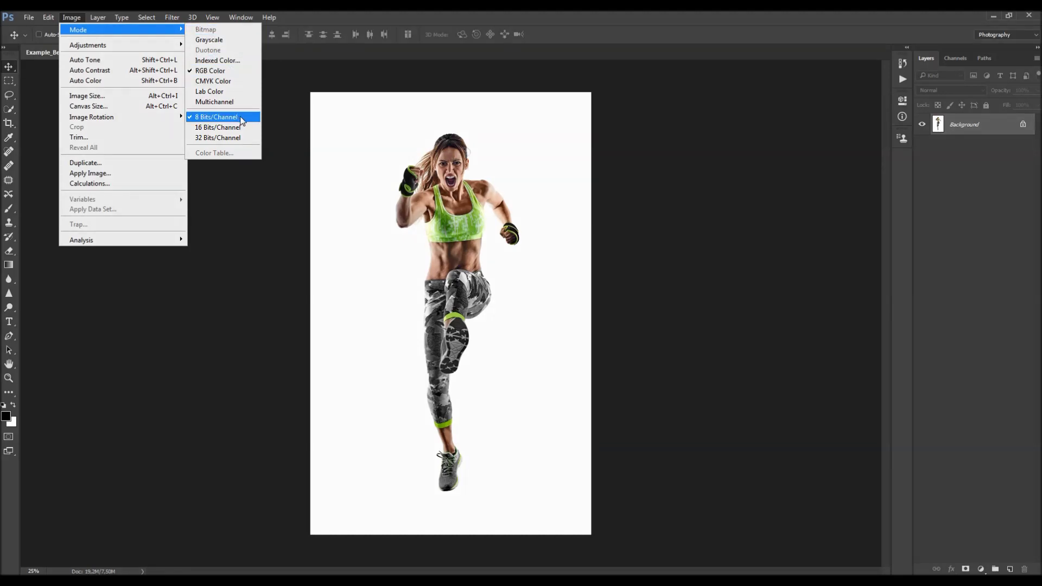
pyautogui.click(113, 98)
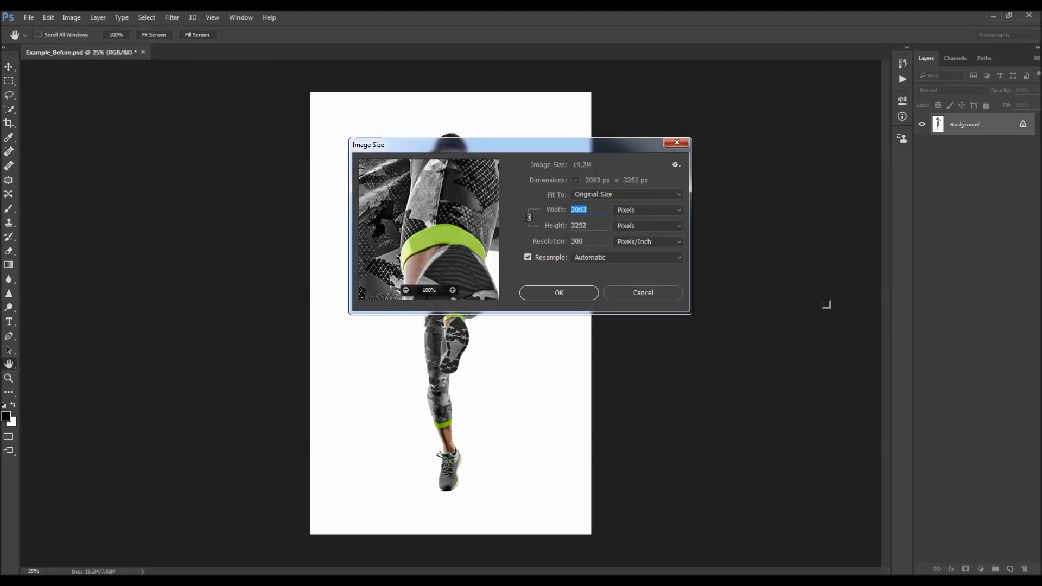
pyautogui.moveTo(572, 145); pyautogui.dragTo(511, 226)
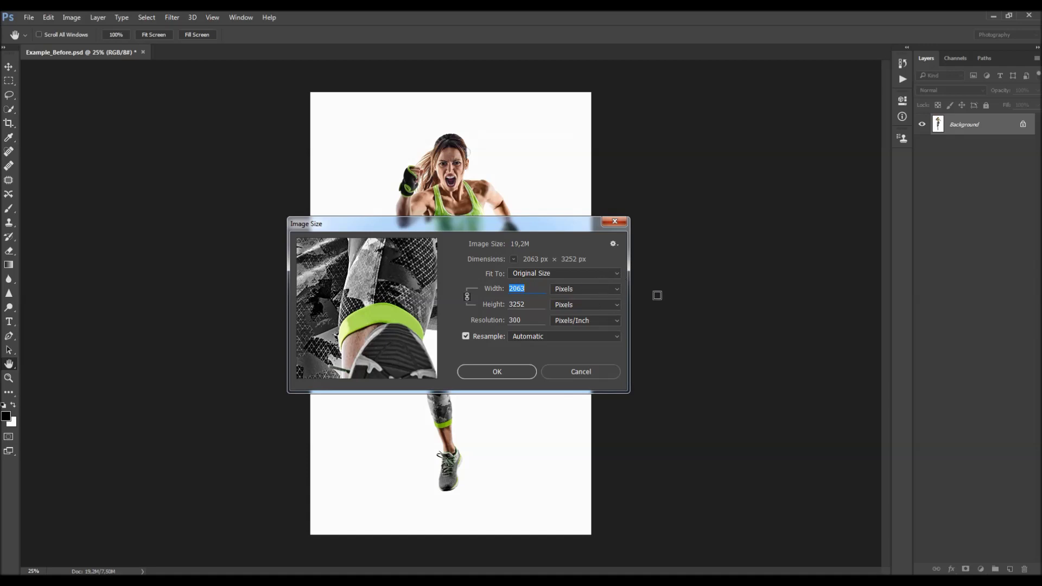
pyautogui.click(622, 226)
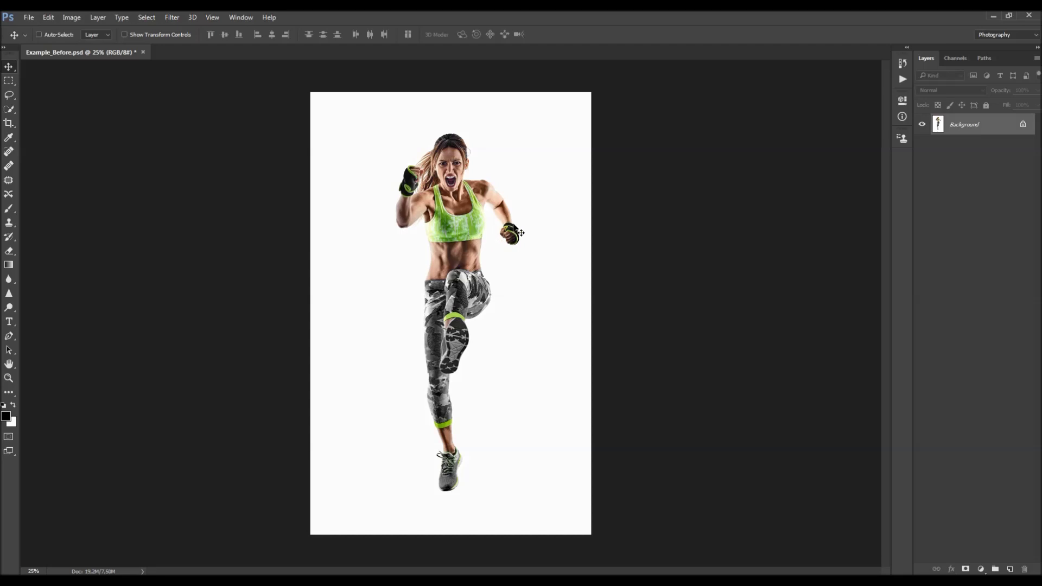
# Load the Energy action set from the "CS6, CC, CC 2015.5, CC 2017, CC 2018+" folder and select its Energy action.
pyautogui.click(241, 18)
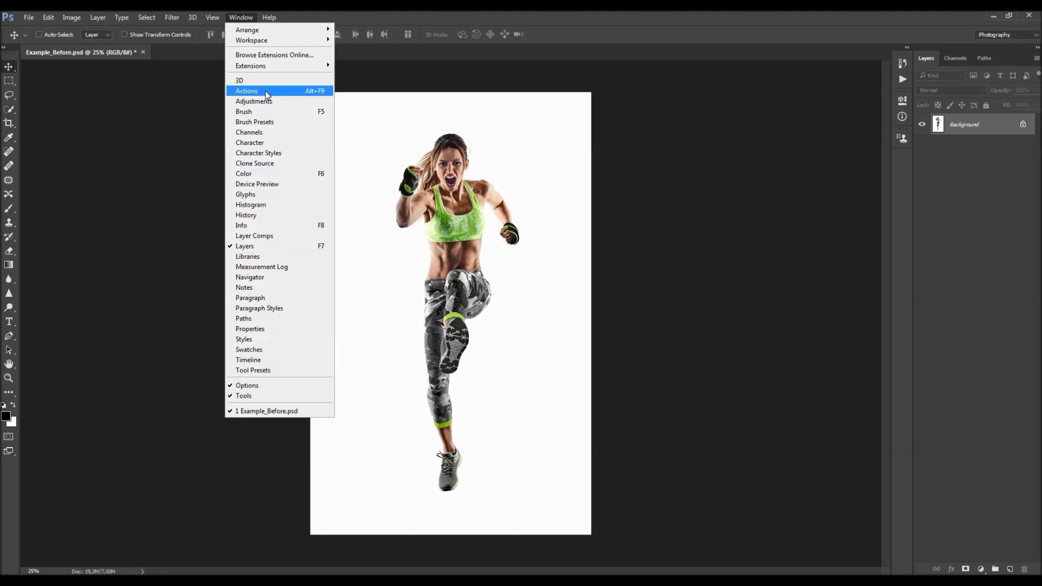
pyautogui.click(268, 91)
pyautogui.click(885, 60)
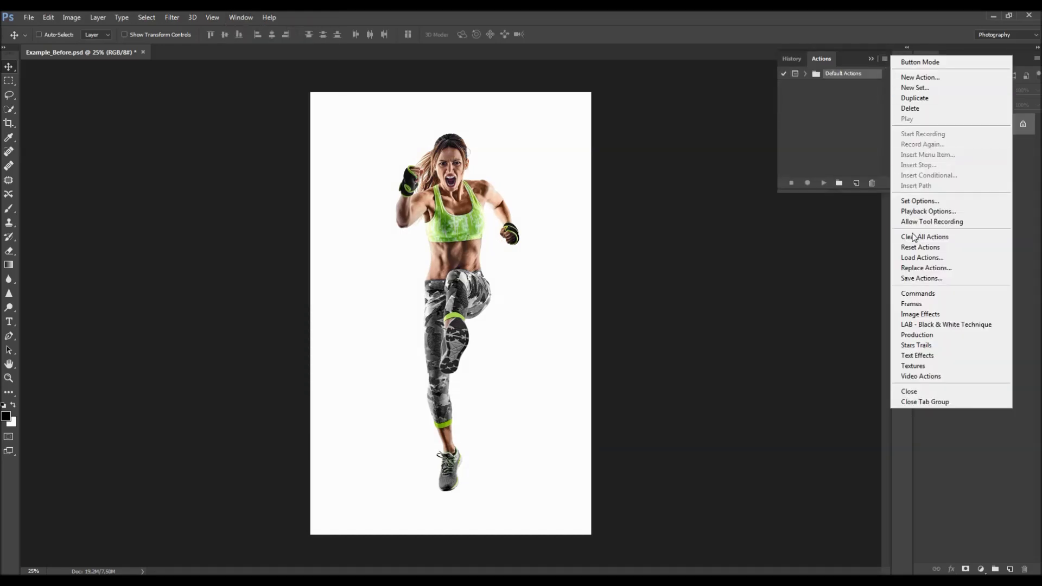
pyautogui.click(925, 257)
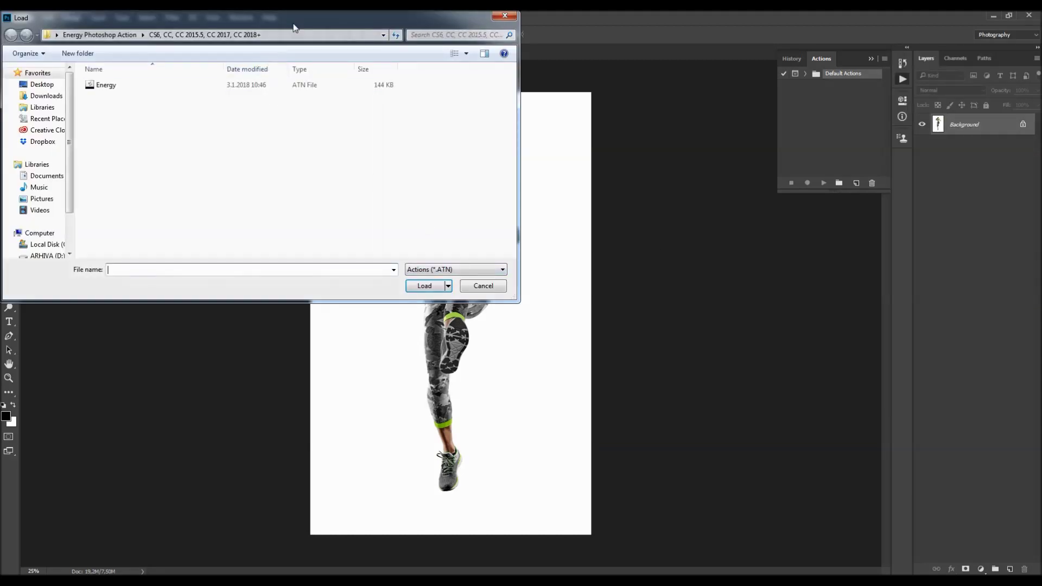
pyautogui.moveTo(293, 27); pyautogui.dragTo(481, 111)
pyautogui.click(317, 119)
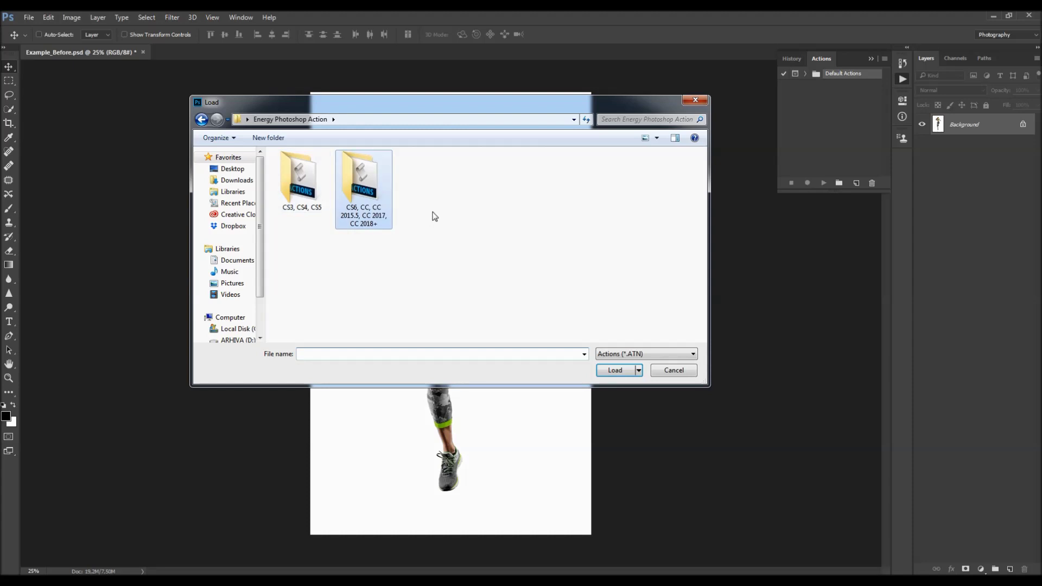
pyautogui.doubleClick(364, 187)
pyautogui.doubleClick(318, 170)
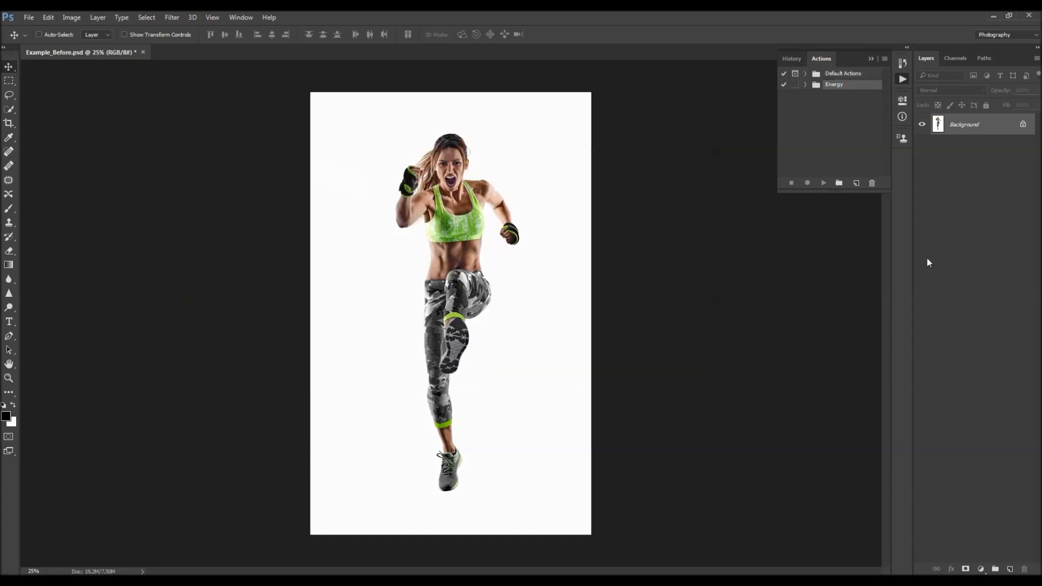
pyautogui.click(806, 85)
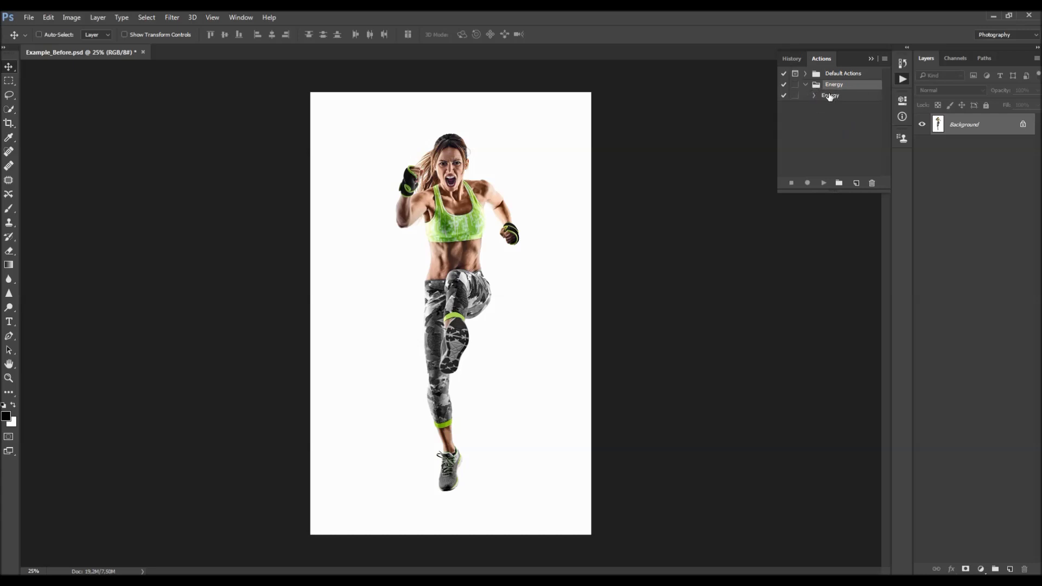
pyautogui.click(830, 96)
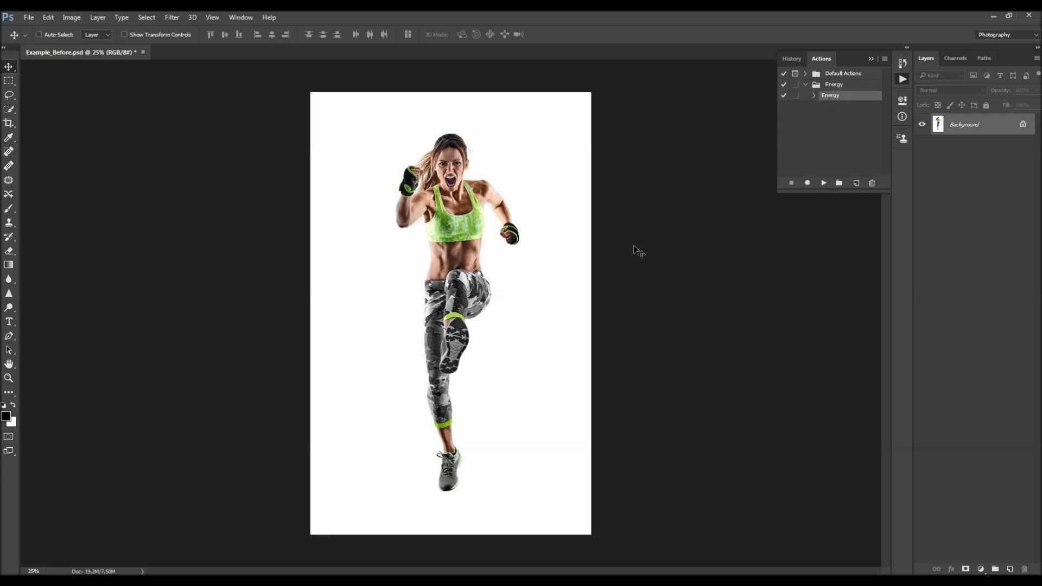
# Load the Energy_Brushes file into the Brush tool's presets and look through the loaded brushes.
pyautogui.press('b')
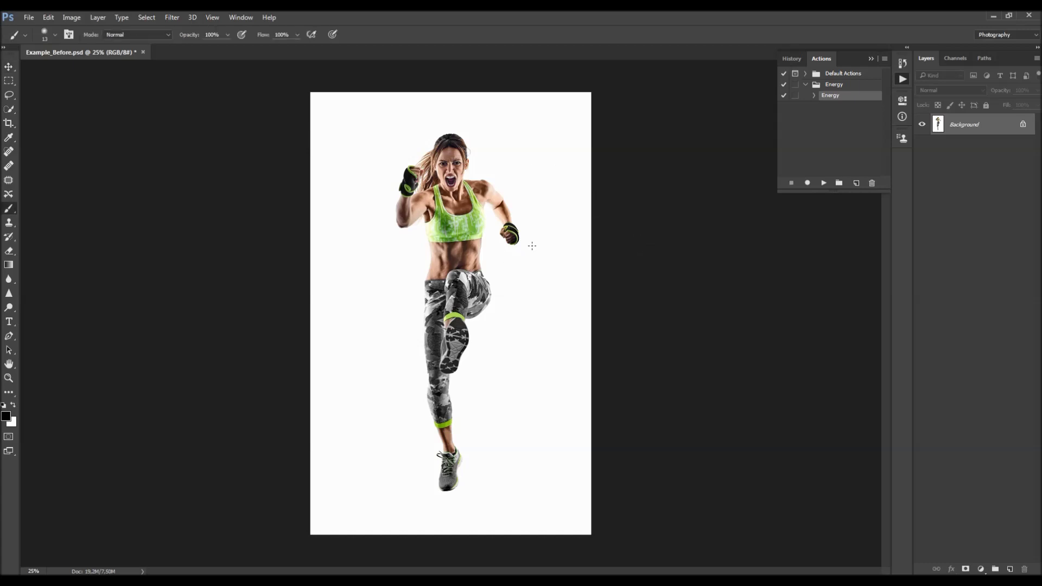
pyautogui.rightClick(629, 273)
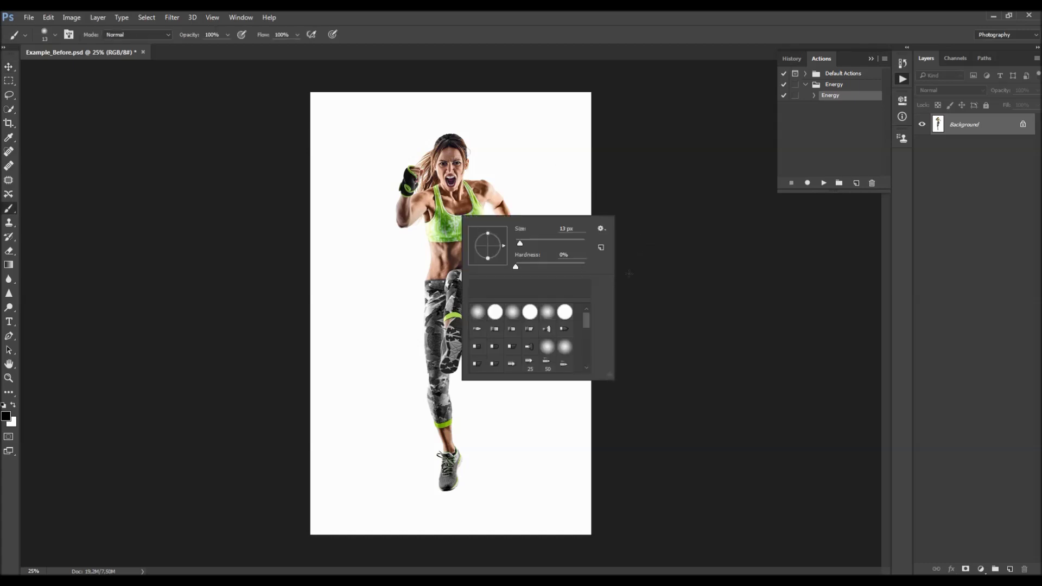
pyautogui.click(601, 229)
pyautogui.click(642, 389)
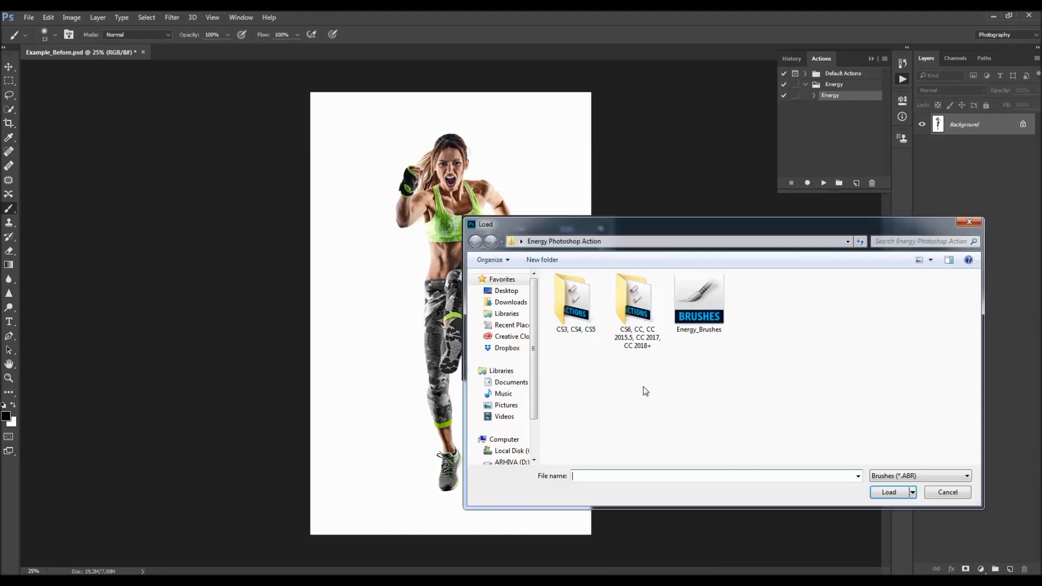
pyautogui.click(712, 300)
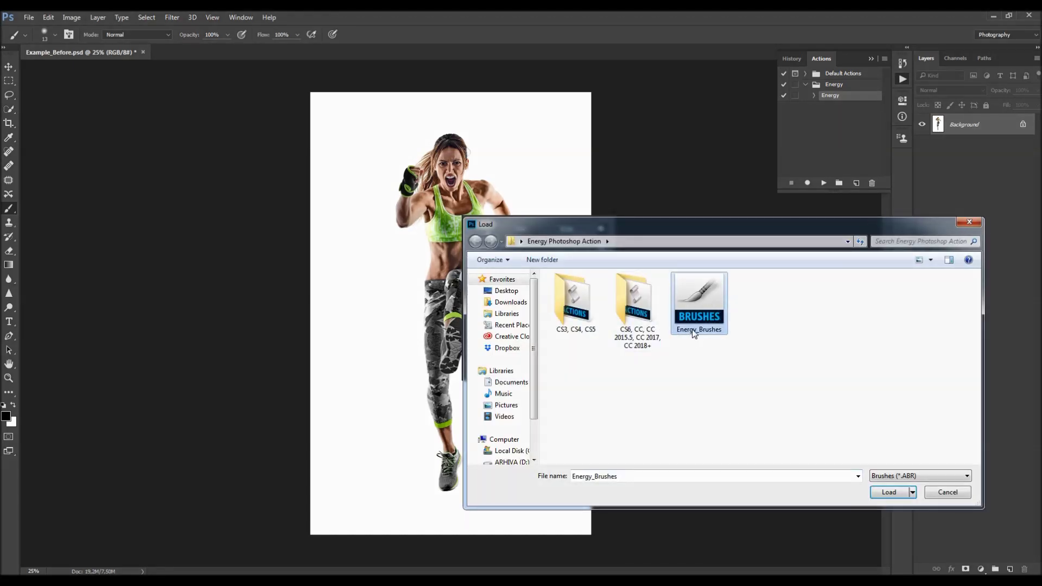
pyautogui.click(889, 491)
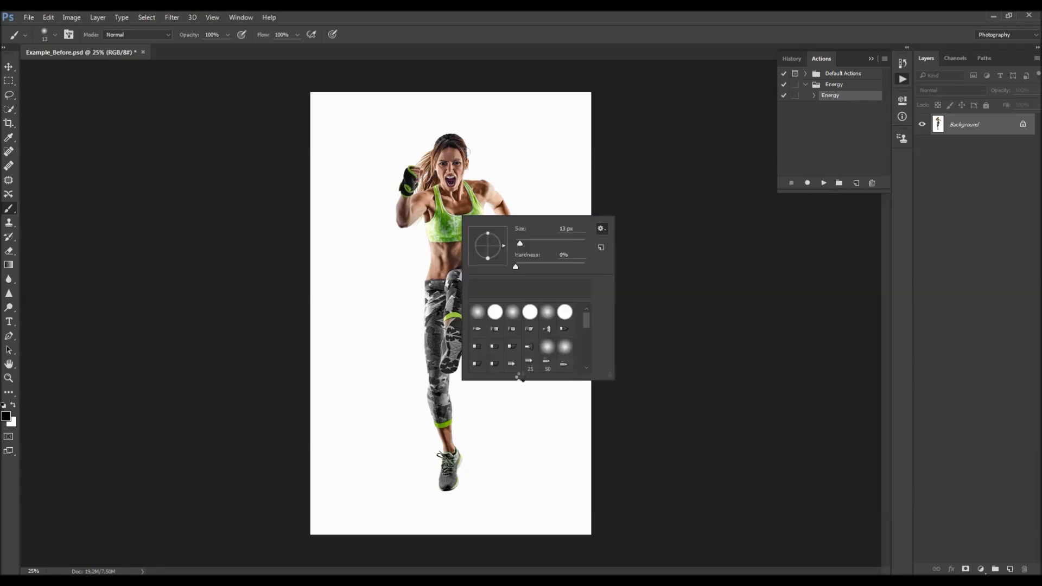
pyautogui.moveTo(588, 315); pyautogui.dragTo(588, 365)
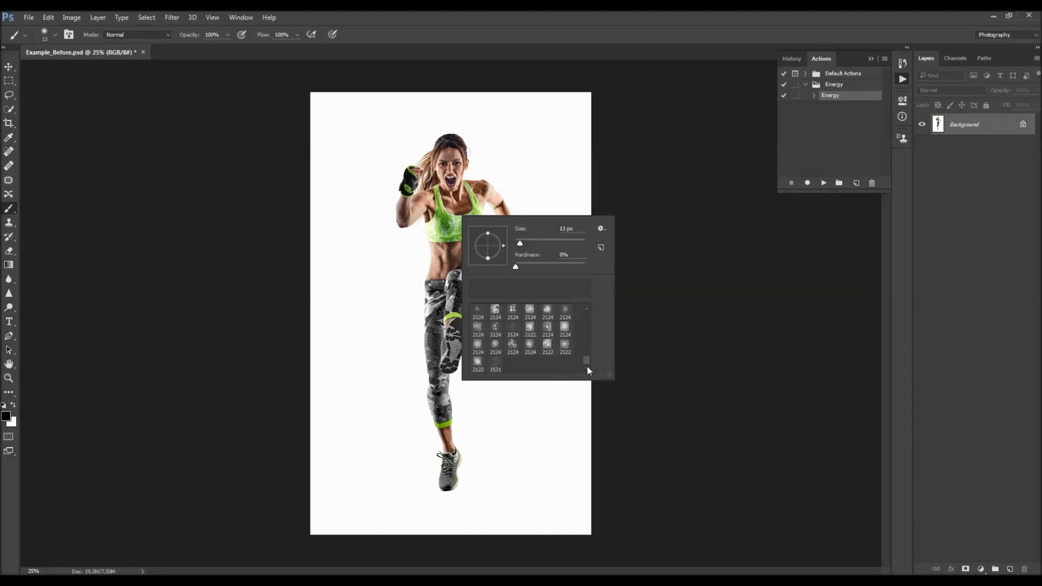
pyautogui.scroll(6, 507, 363)
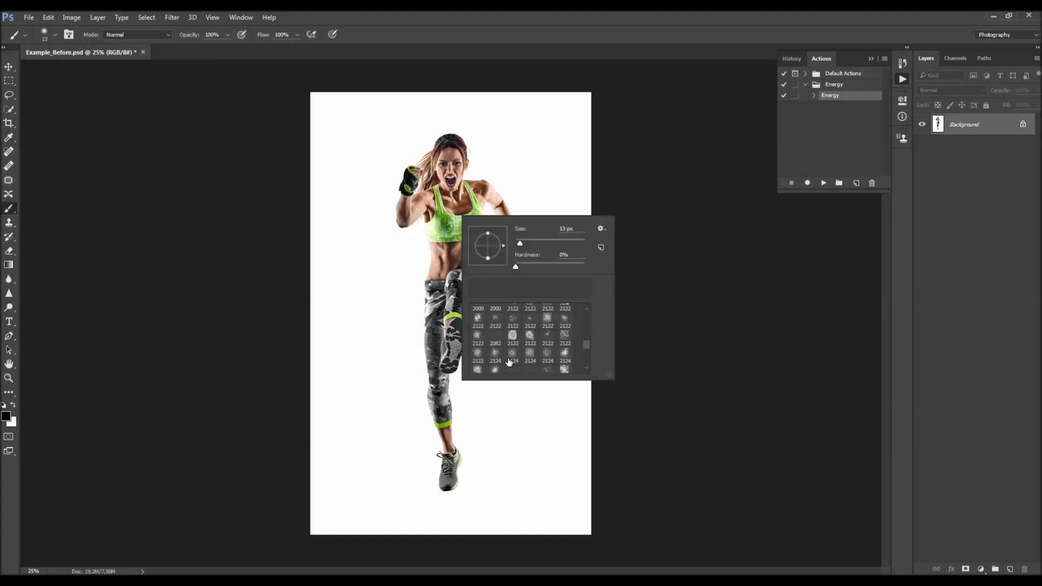
# Look through the remaining loaded Energy brushes and return to the Move tool.
pyautogui.scroll(-6, 518, 352)
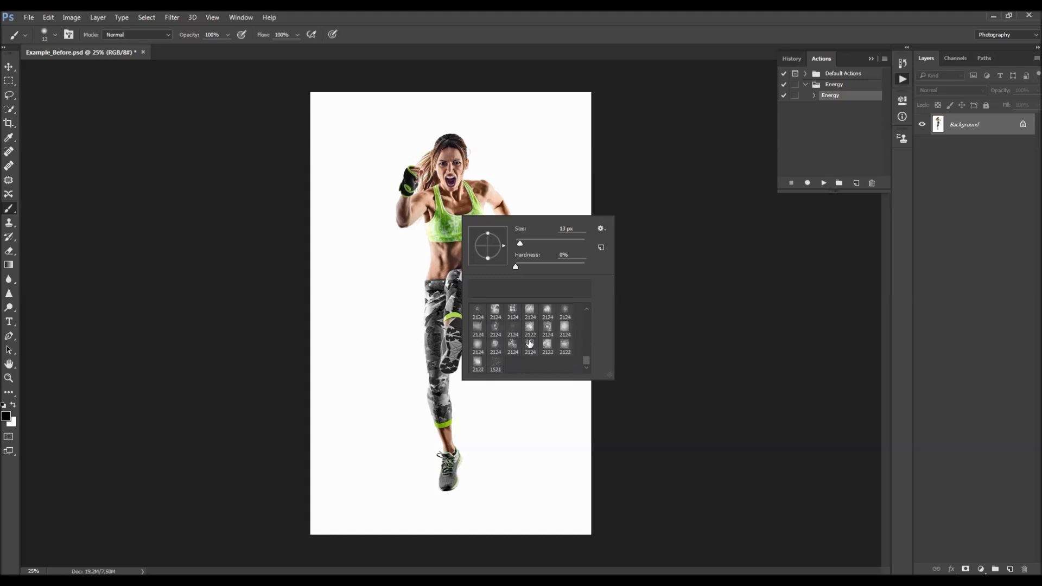
pyautogui.click(633, 47)
pyautogui.press('v')
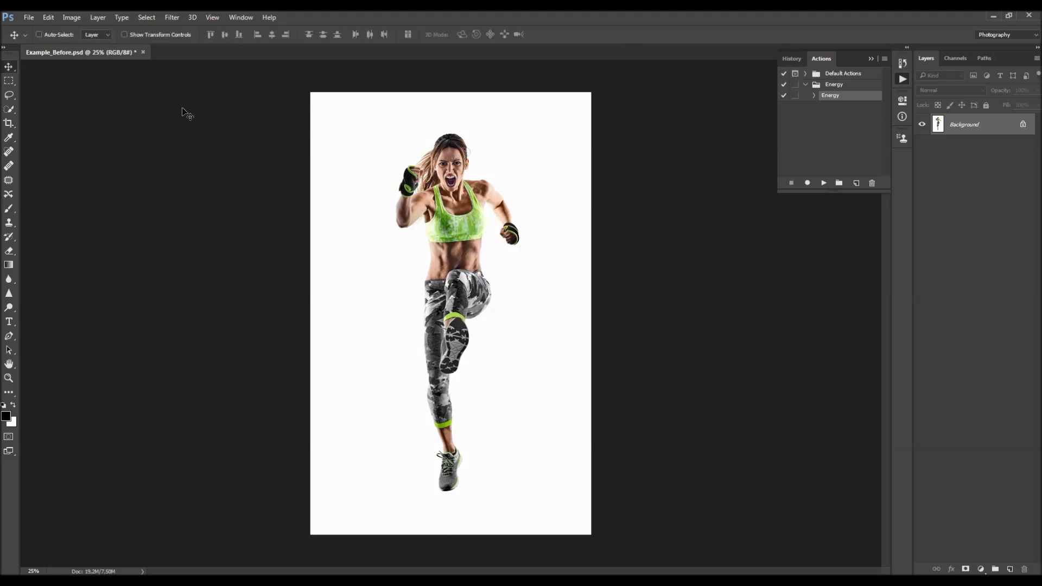
# Create a new layer named "brush" above the Background layer.
pyautogui.click(98, 17)
pyautogui.moveTo(109, 28)
pyautogui.click(239, 31)
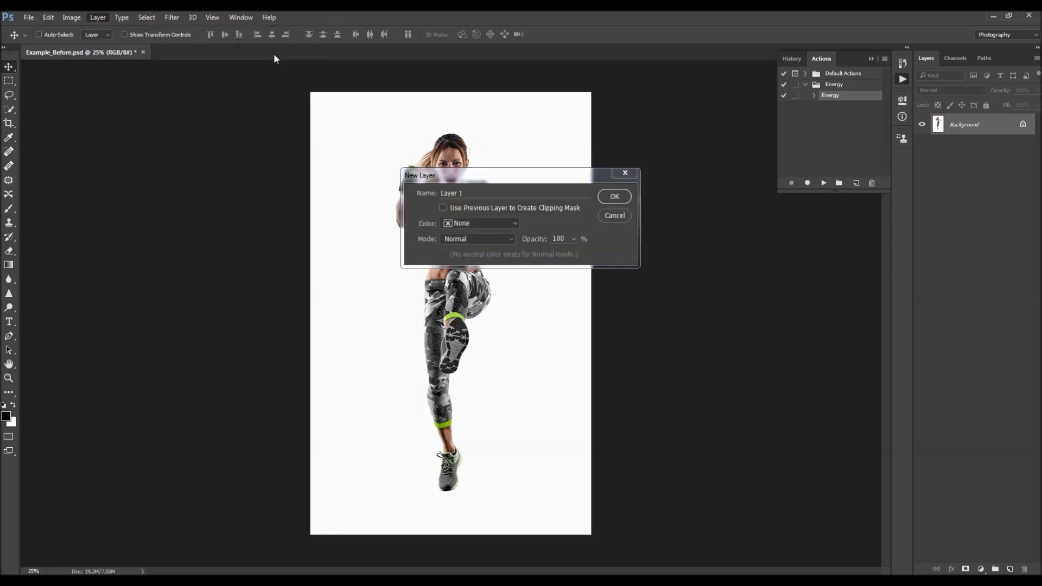
pyautogui.write('brush')
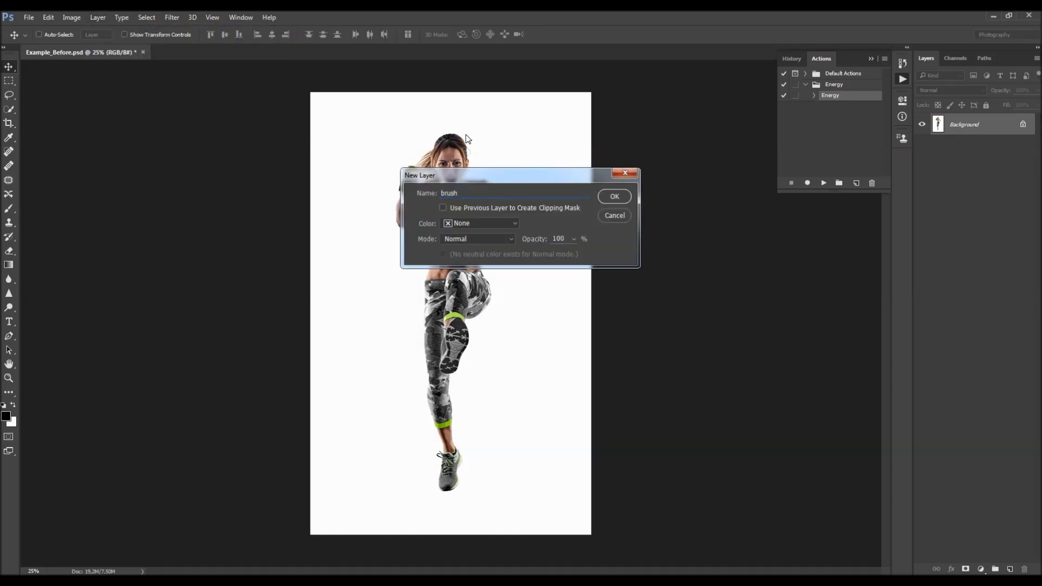
pyautogui.moveTo(472, 194); pyautogui.dragTo(380, 213)
pyautogui.click(611, 197)
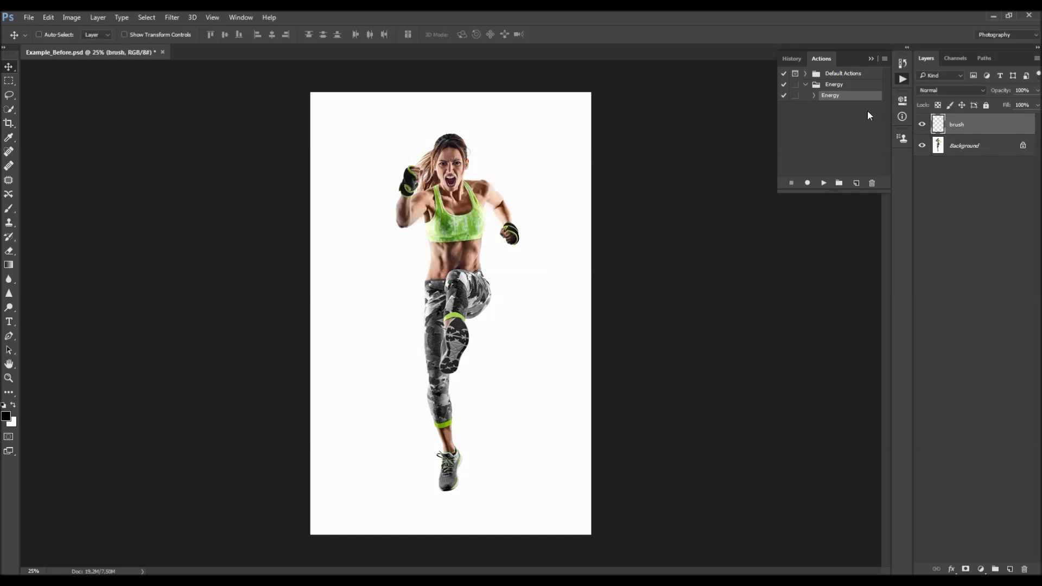
# Set the foreground color to red (ff0000) and choose a soft round preset for the Brush tool.
pyautogui.scroll(1, 476, 241)
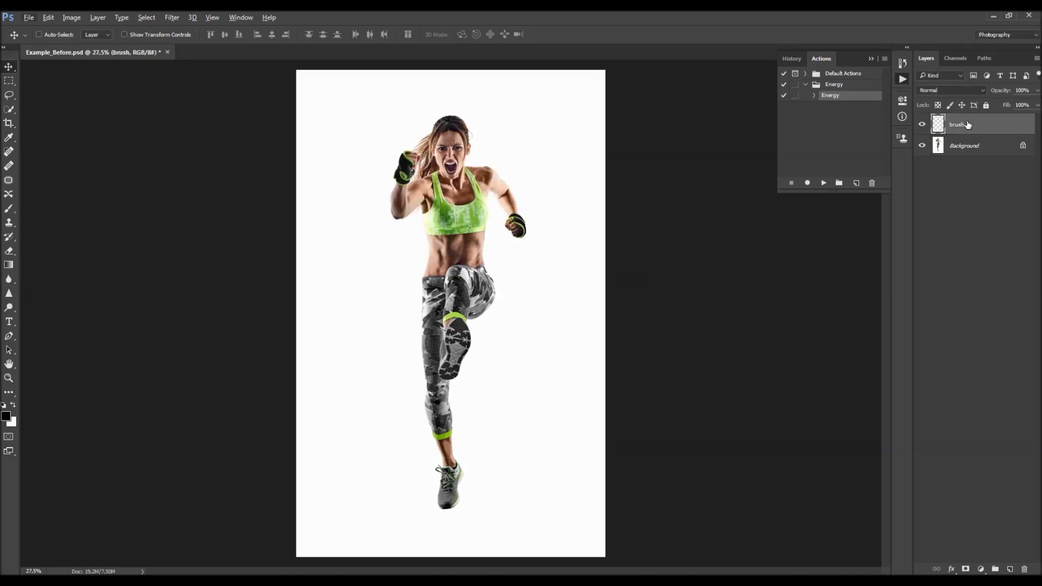
pyautogui.press('b')
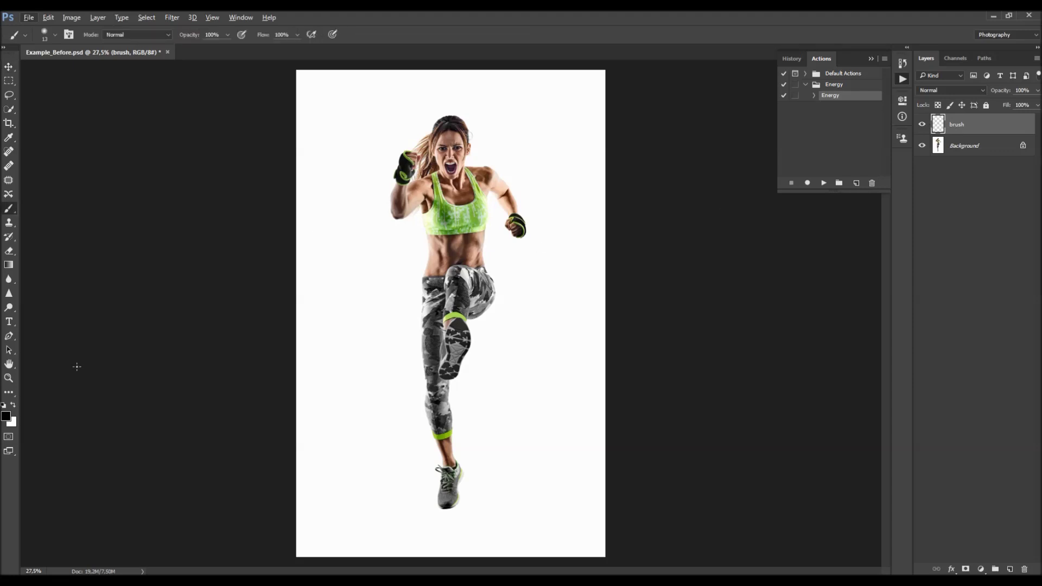
pyautogui.click(8, 418)
pyautogui.write('ff0000')
pyautogui.press('Return')
pyautogui.rightClick(442, 253)
pyautogui.scroll(10, 532, 361)
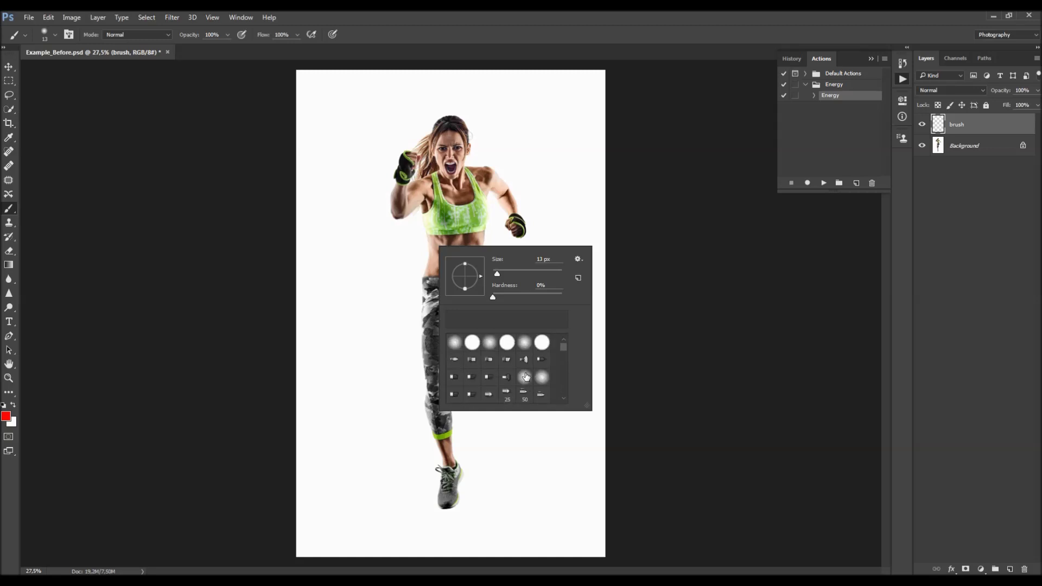
pyautogui.doubleClick(525, 377)
pyautogui.rightClick(465, 199)
pyautogui.doubleClick(512, 288)
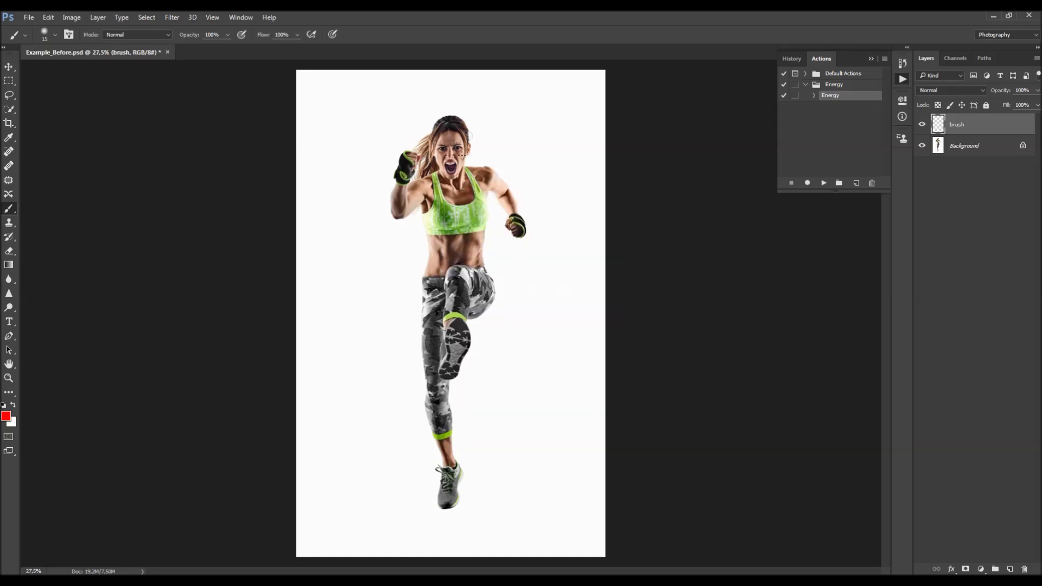
# Paint red strokes over the woman's face, chest and raised arm on the brush layer.
pyautogui.scroll(5, 440, 219)
pyautogui.moveTo(466, 177)
pyautogui.mouseDown()
pyautogui.moveTo(463, 232)
pyautogui.moveTo(432, 97)
pyautogui.mouseUp()
pyautogui.scroll(3, 463, 135)
pyautogui.moveTo(462, 135)
pyautogui.mouseDown()
pyautogui.moveTo(453, 167)
pyautogui.moveTo(448, 128)
pyautogui.moveTo(420, 189)
pyautogui.moveTo(407, 186)
pyautogui.moveTo(369, 243)
pyautogui.moveTo(341, 254)
pyautogui.moveTo(347, 166)
pyautogui.moveTo(327, 230)
pyautogui.moveTo(354, 235)
pyautogui.moveTo(367, 206)
pyautogui.moveTo(404, 197)
pyautogui.mouseUp()
pyautogui.scroll(-2, 410, 180)
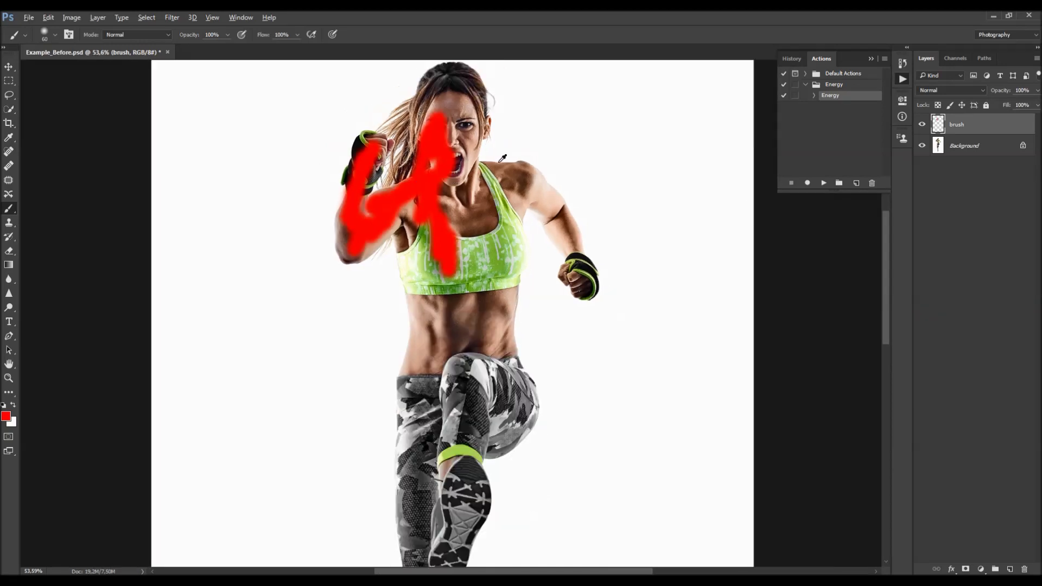
pyautogui.scroll(-3, 293, 158)
pyautogui.scroll(-1, 482, 171)
pyautogui.scroll(1, 481, 171)
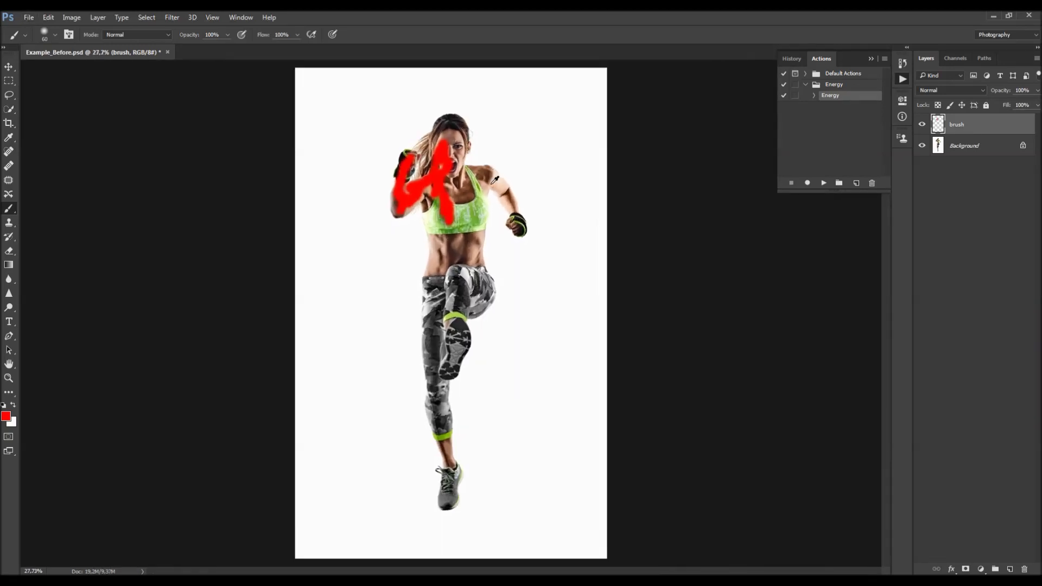
# Undo the red brush strokes on the brush layer and return to the Move tool.
pyautogui.hotkey('ctrl', 'z')
pyautogui.hotkey('ctrl', 'z')
pyautogui.hotkey('ctrl', 'z')
pyautogui.hotkey('ctrl', 'shift', 'z')
pyautogui.press('v')
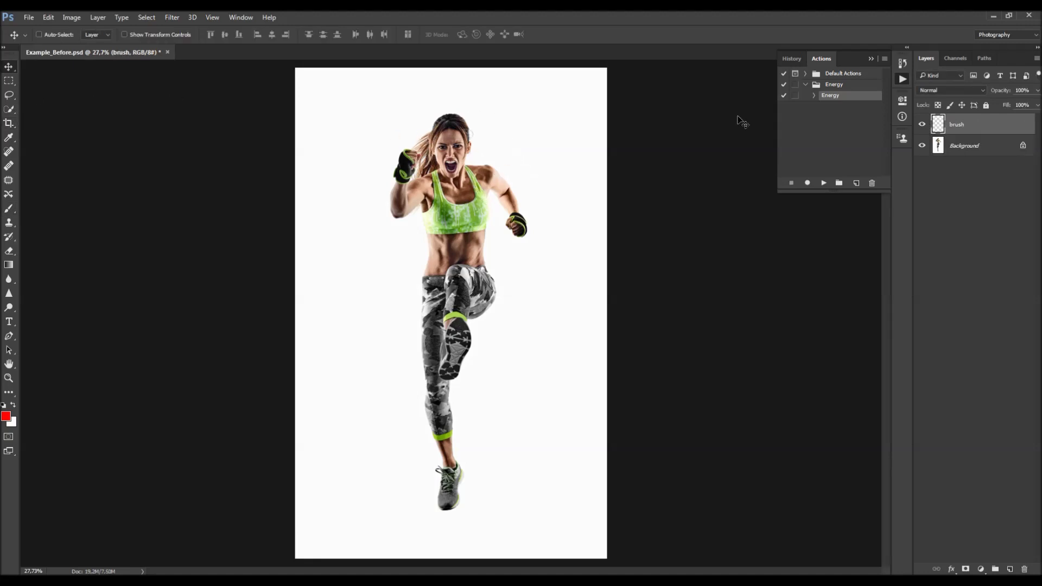
# Select the woman on the Background layer by picking the white backdrop with the Magic Wand and inverting the selection.
pyautogui.click(989, 147)
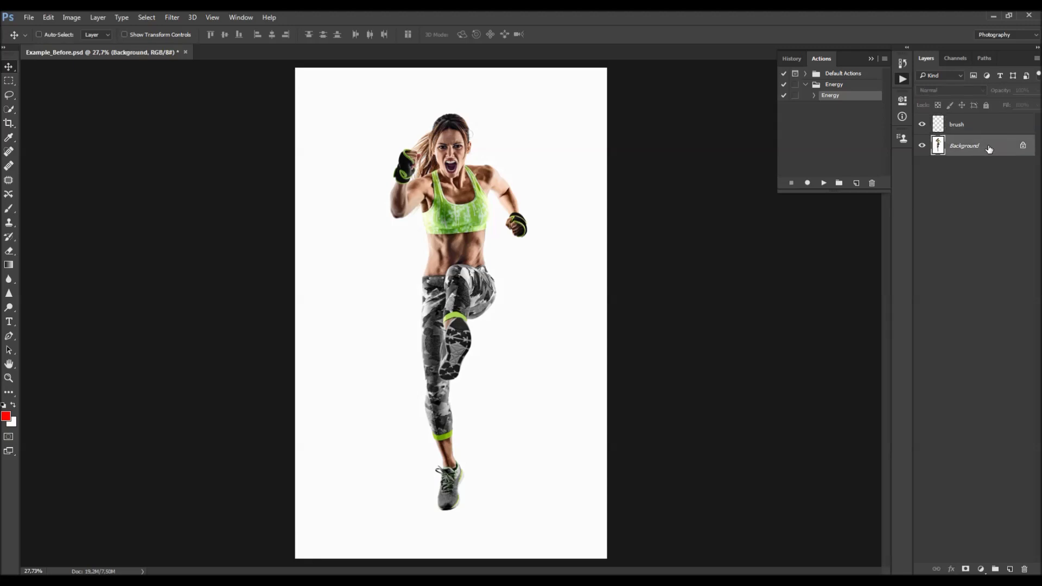
pyautogui.click(9, 111)
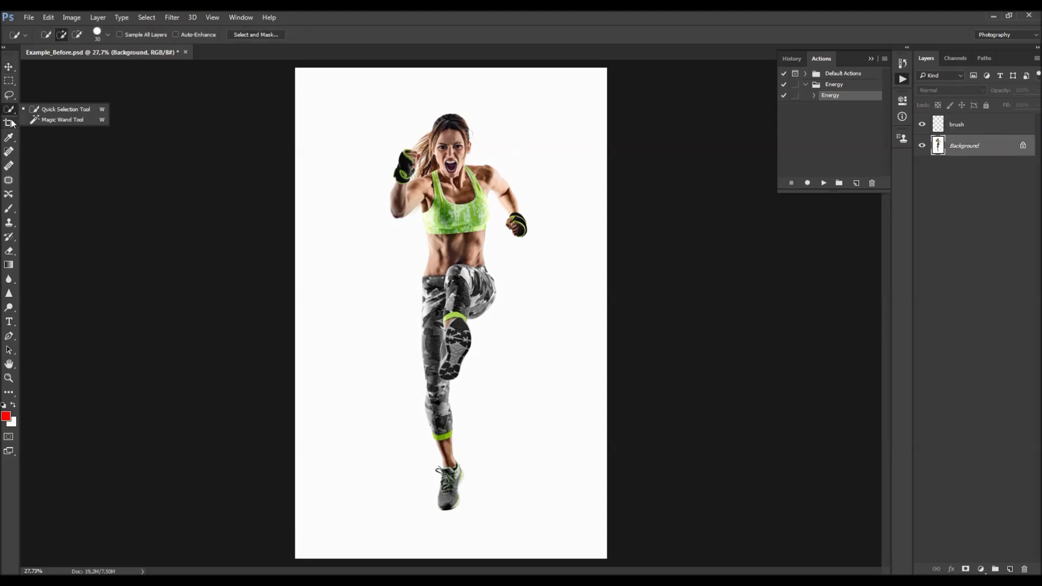
pyautogui.click(66, 118)
pyautogui.click(365, 150)
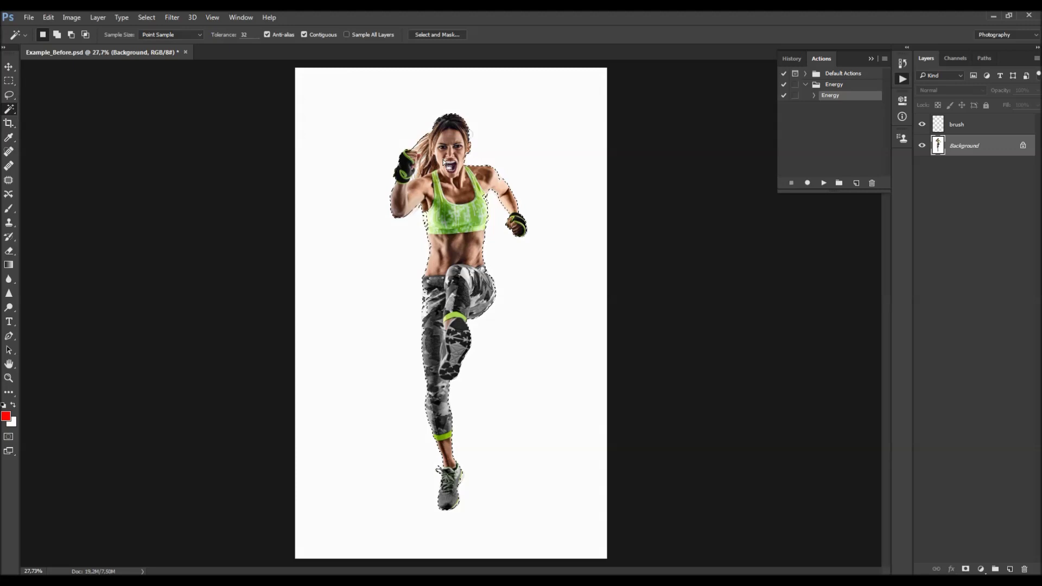
# Fill the selected silhouette on the brush layer with the foreground color at 100% opacity, and deselect.
pyautogui.click(960, 125)
pyautogui.press('shift')
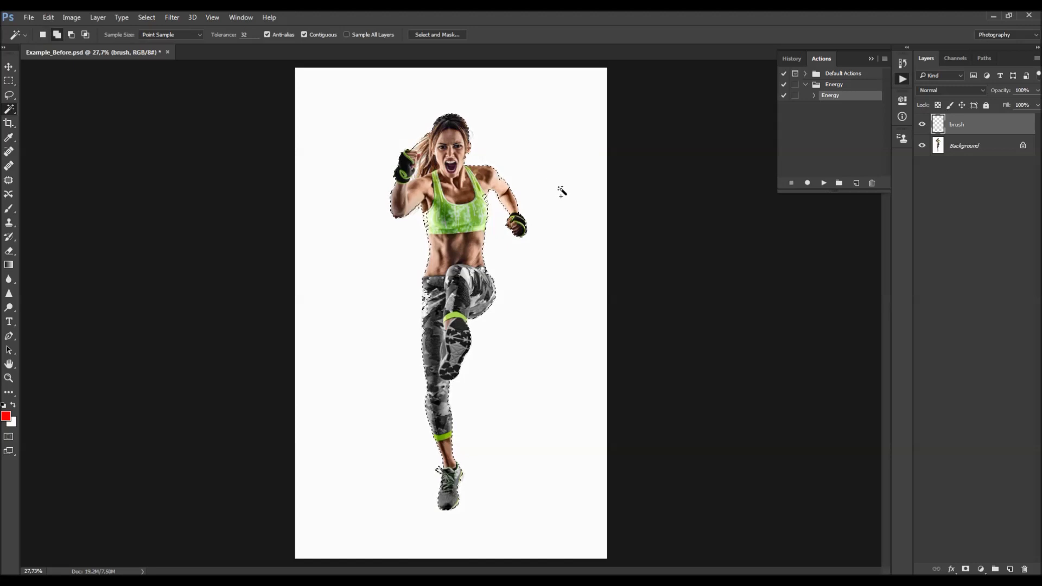
pyautogui.hotkey('shift', 'BackSpace')
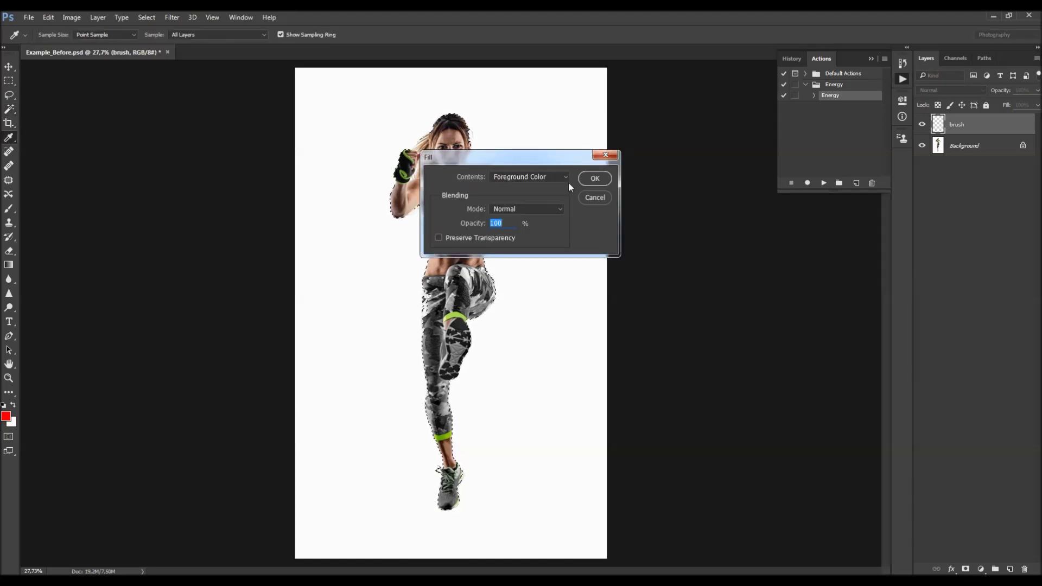
pyautogui.click(601, 177)
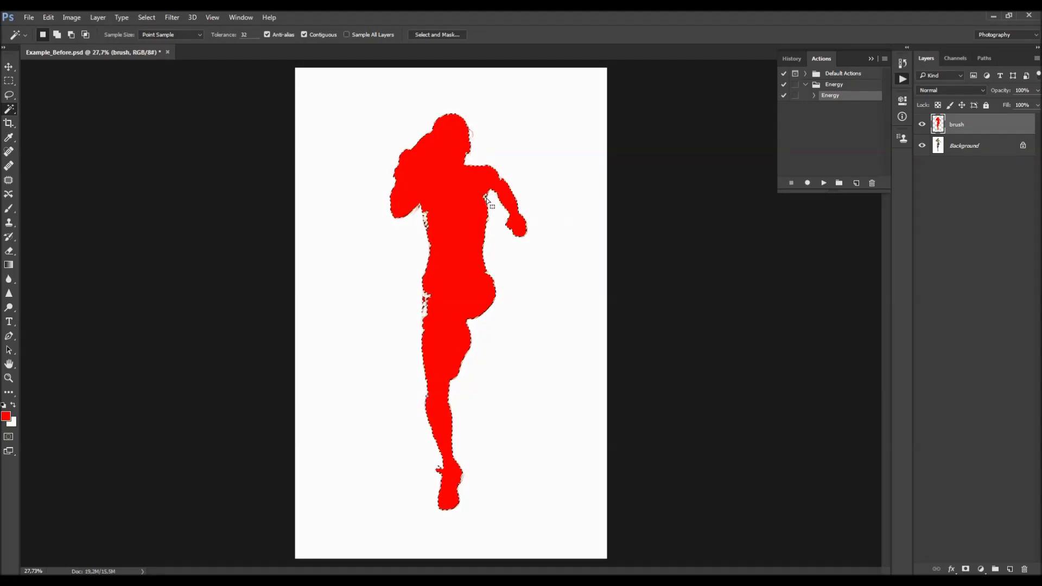
pyautogui.hotkey('ctrl', 'd')
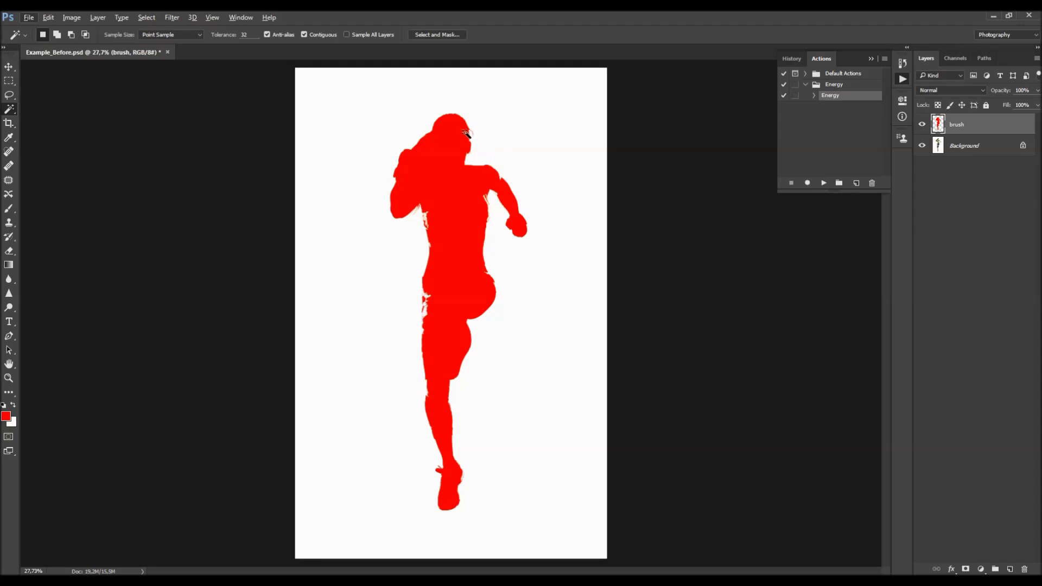
# Clear the red silhouette from the brush layer and remove the selection.
pyautogui.click(504, 191)
pyautogui.press('Delete')
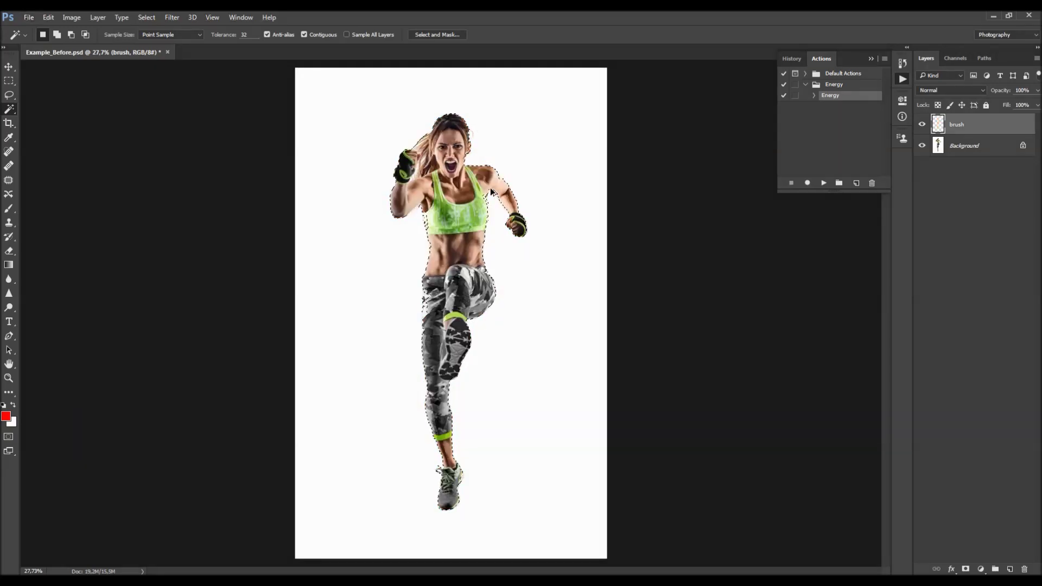
pyautogui.hotkey('ctrl', 'd')
pyautogui.press('v')
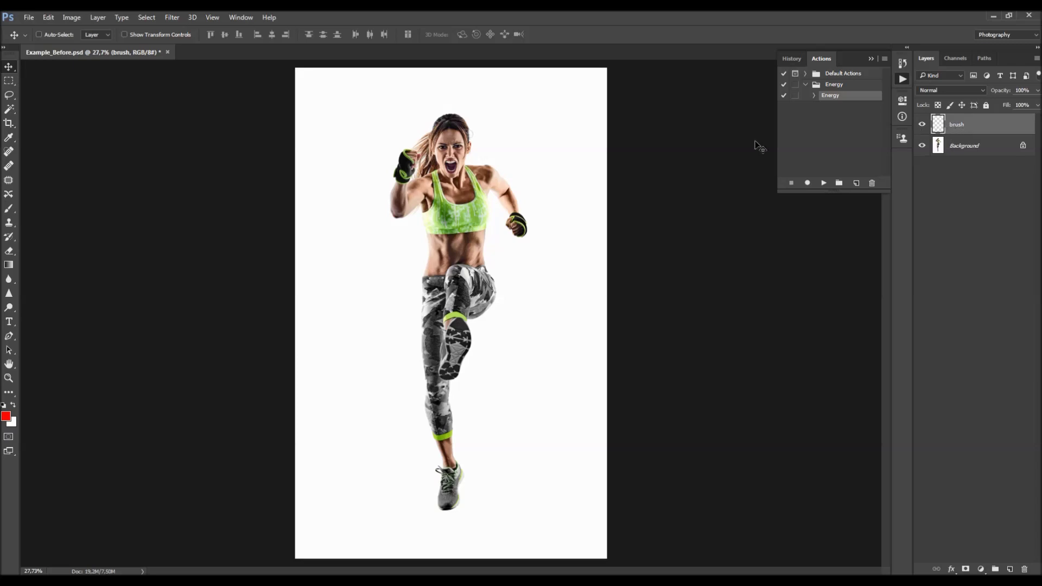
# Close Example_Before.psd without saving and open Example_Brushed.psd from the desktop.
pyautogui.click(167, 52)
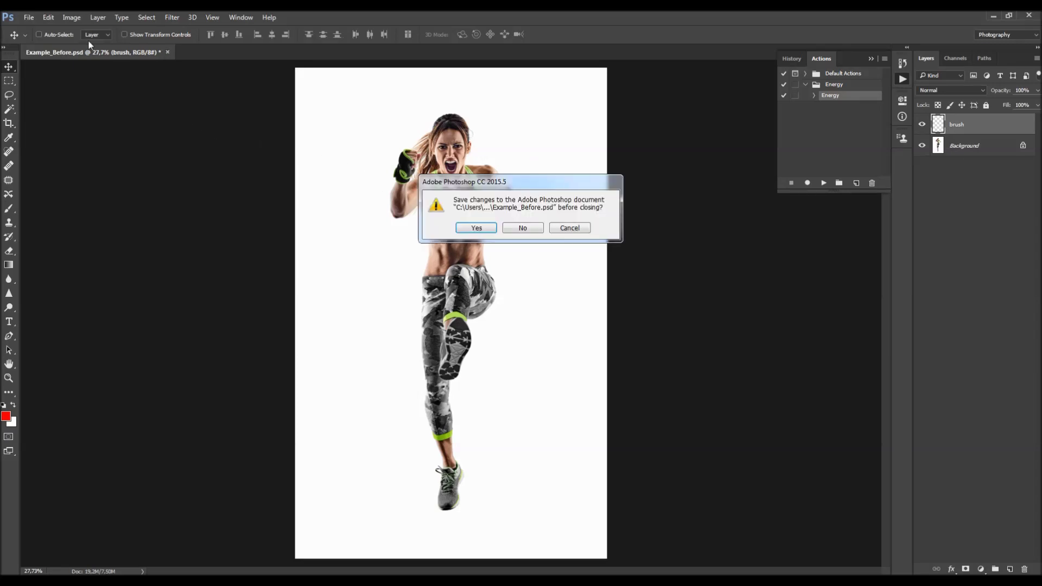
pyautogui.click(527, 226)
pyautogui.click(29, 17)
pyautogui.click(38, 43)
pyautogui.scroll(-4, 202, 134)
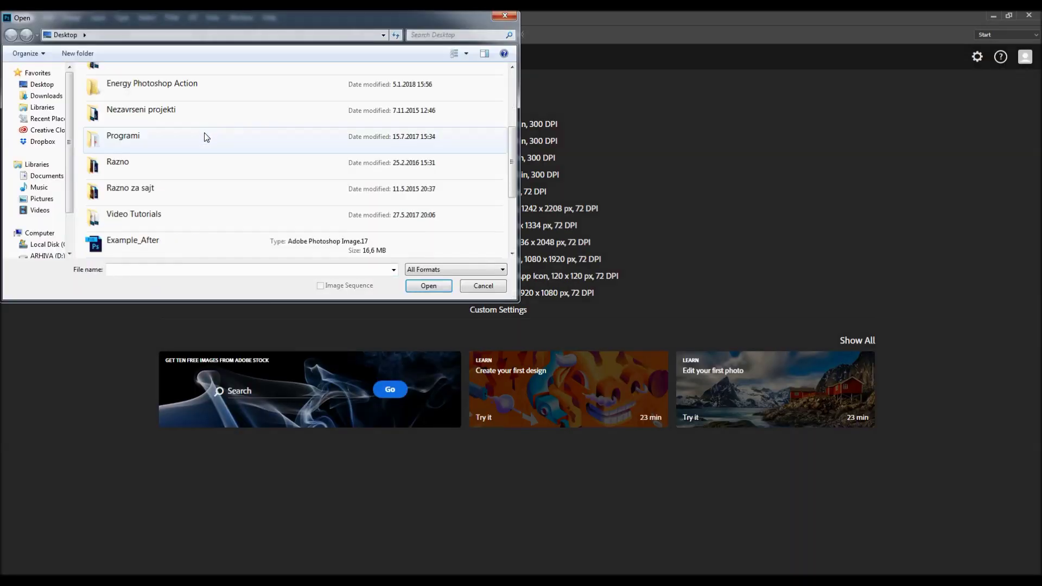
pyautogui.doubleClick(138, 162)
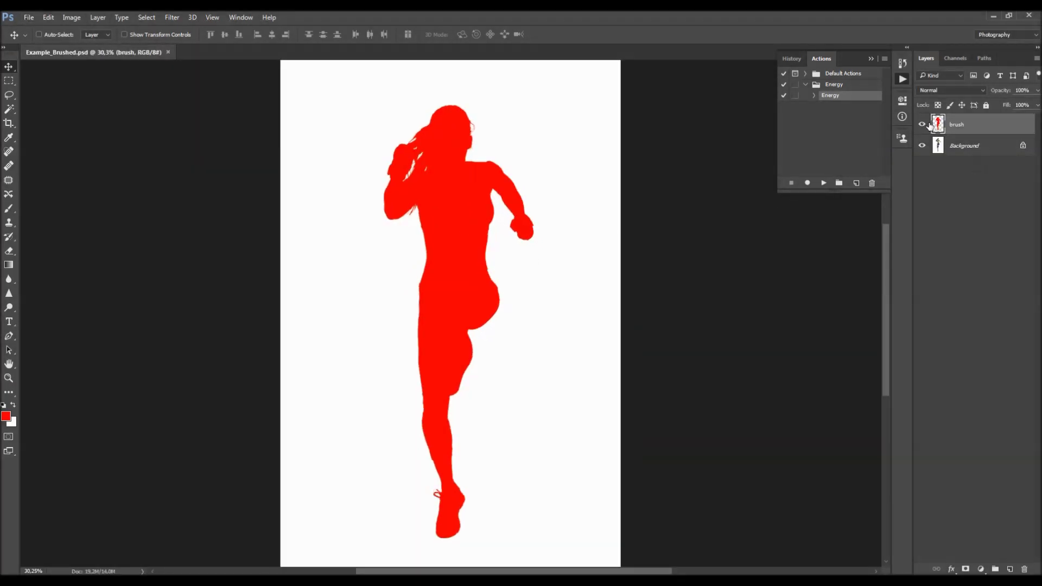
# Shift the red silhouette slightly to reveal the woman beneath it, and undo the move.
pyautogui.moveTo(580, 182)
pyautogui.mouseDown()
pyautogui.moveTo(556, 158)
pyautogui.moveTo(562, 184)
pyautogui.moveTo(628, 166)
pyautogui.moveTo(571, 176)
pyautogui.mouseUp()
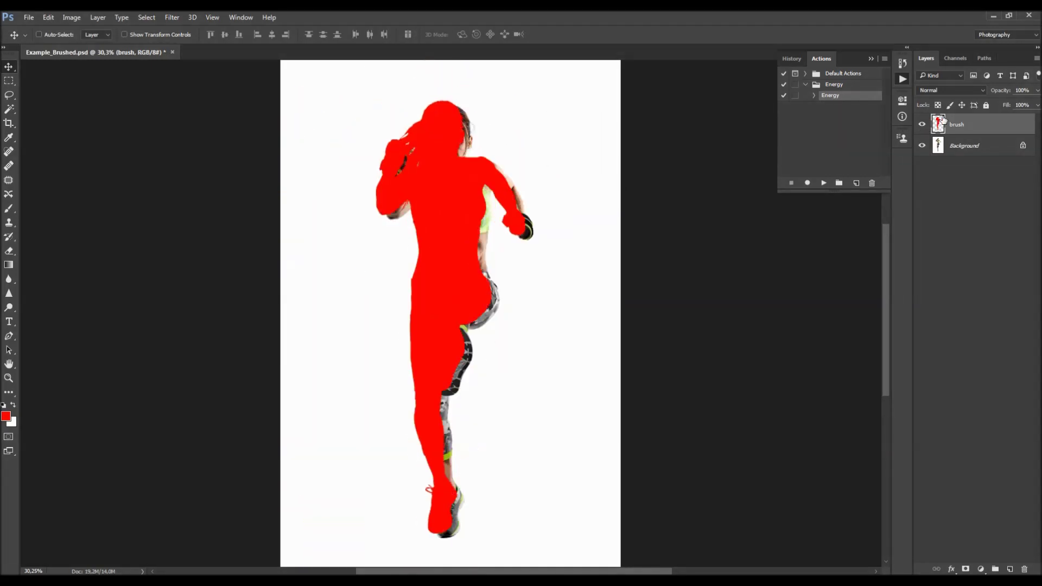
pyautogui.hotkey('ctrl', 'z')
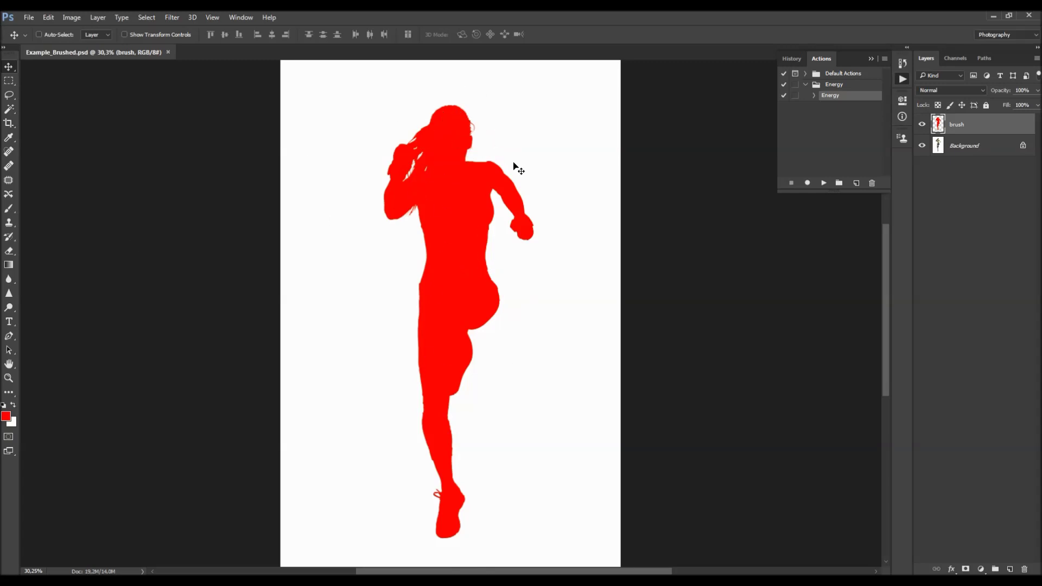
pyautogui.scroll(-1, 499, 171)
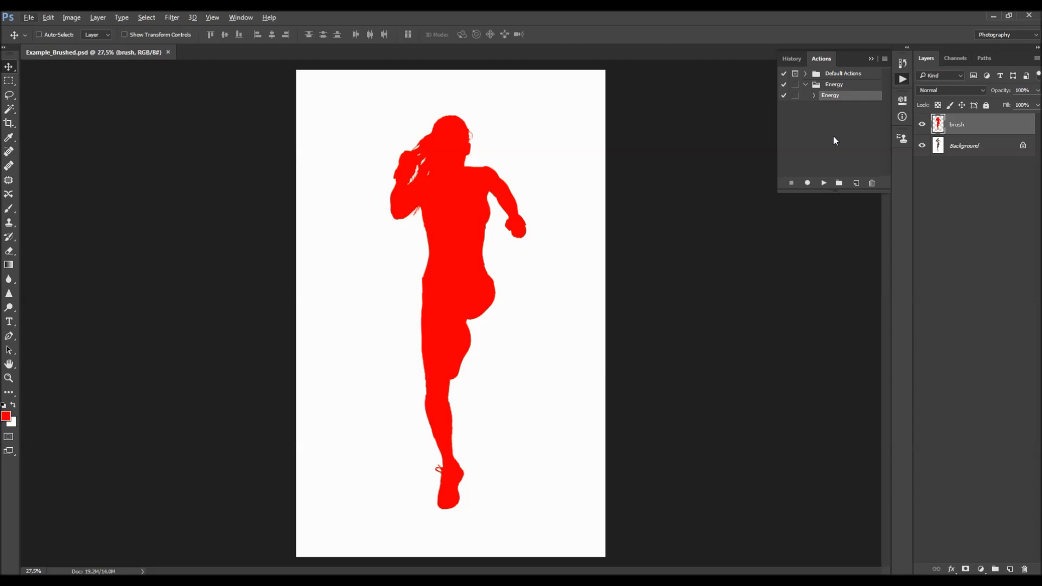
# Toggle the brush layer's visibility to check the photo beneath, and play the Energy action on the document.
pyautogui.click(923, 125)
pyautogui.click(923, 125)
pyautogui.click(824, 183)
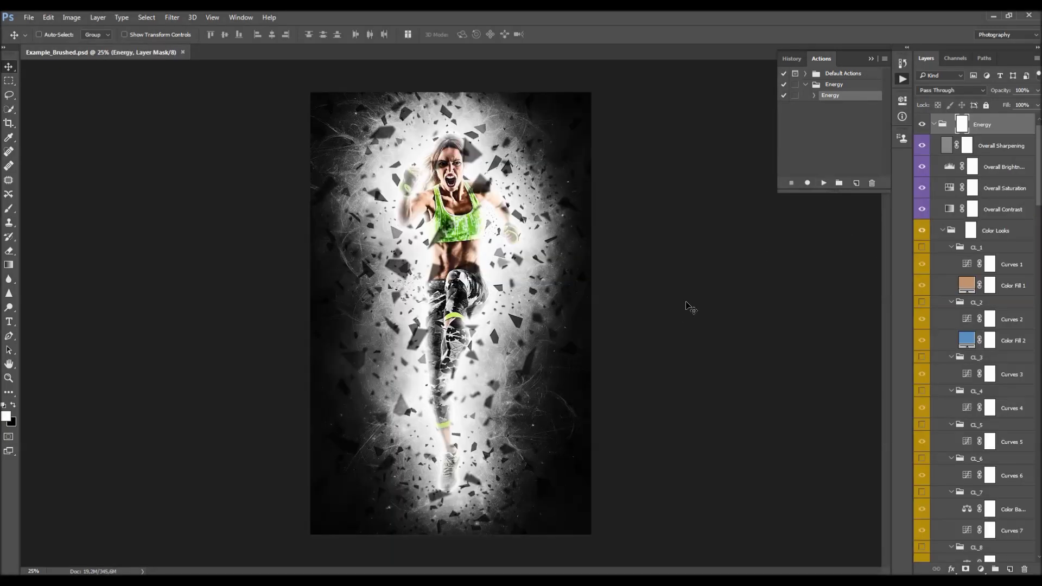
# Collapse the Actions panel and widen the layer list to review the layers generated in the Energy group.
pyautogui.click(872, 61)
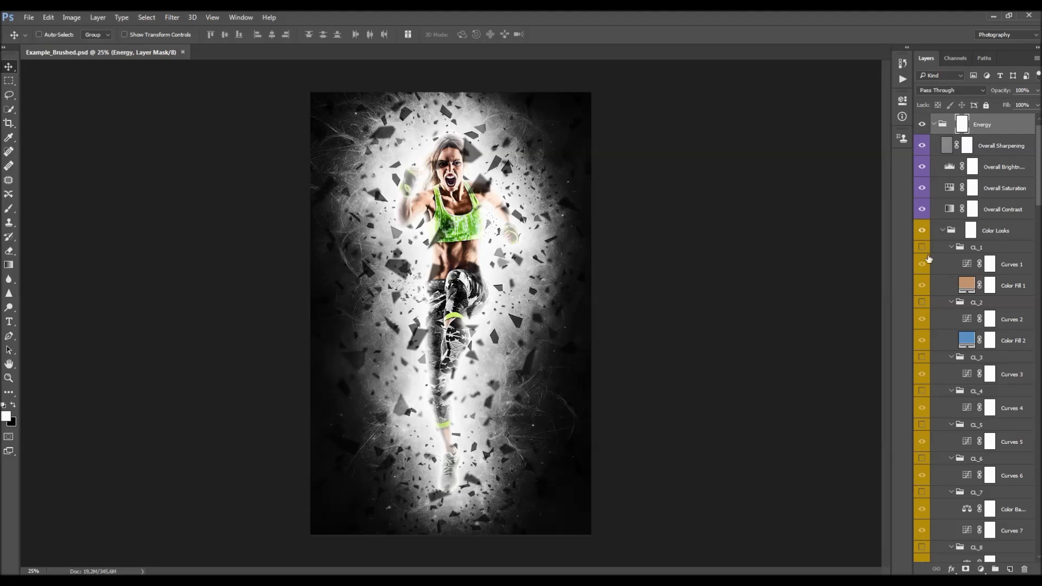
pyautogui.moveTo(912, 243); pyautogui.dragTo(865, 248)
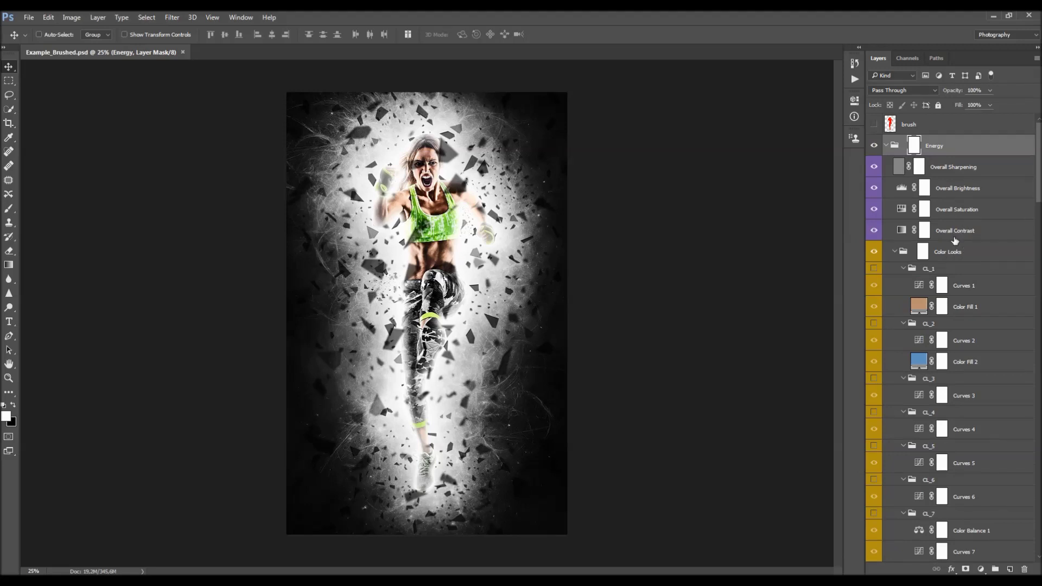
pyautogui.scroll(-20, 1026, 486)
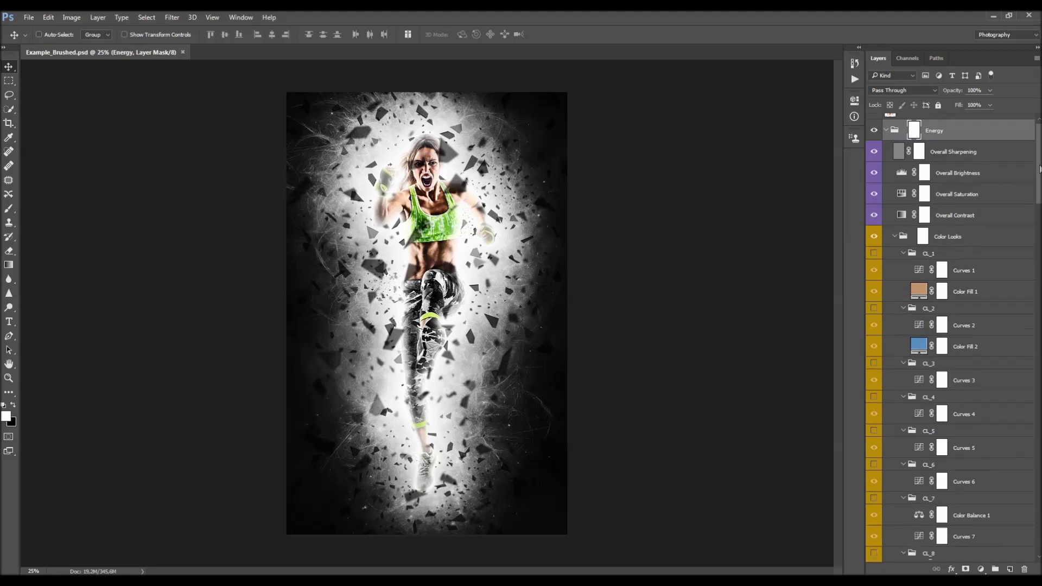
pyautogui.moveTo(1038, 483); pyautogui.dragTo(1038, 157)
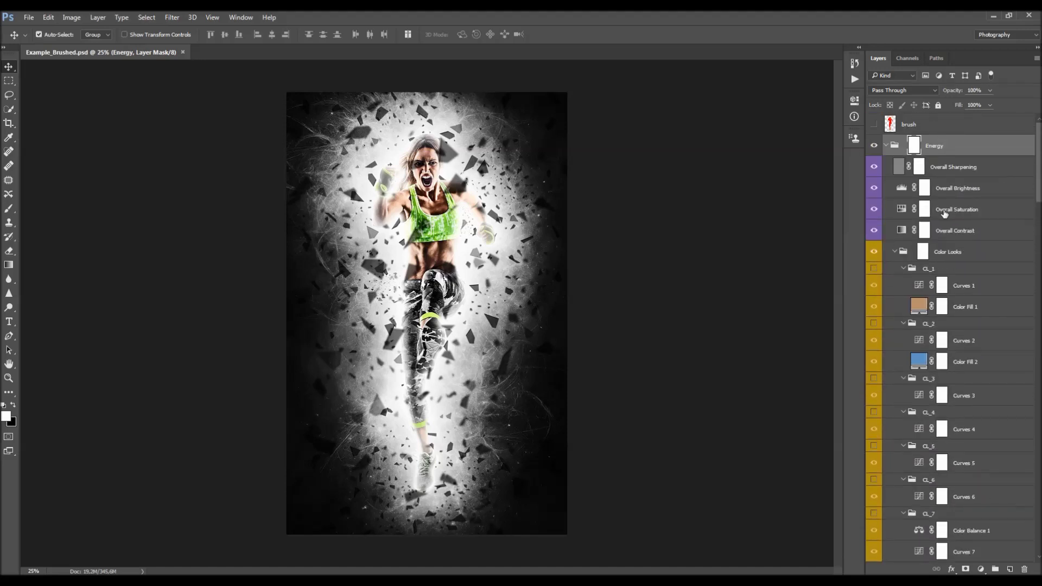
# Collapse all subgroups inside the Energy group, keep the group itself expanded, and slightly narrow the layer list.
pyautogui.press('ctrl')
pyautogui.keyDown('ctrl'); pyautogui.click(886, 146); pyautogui.keyUp('ctrl')
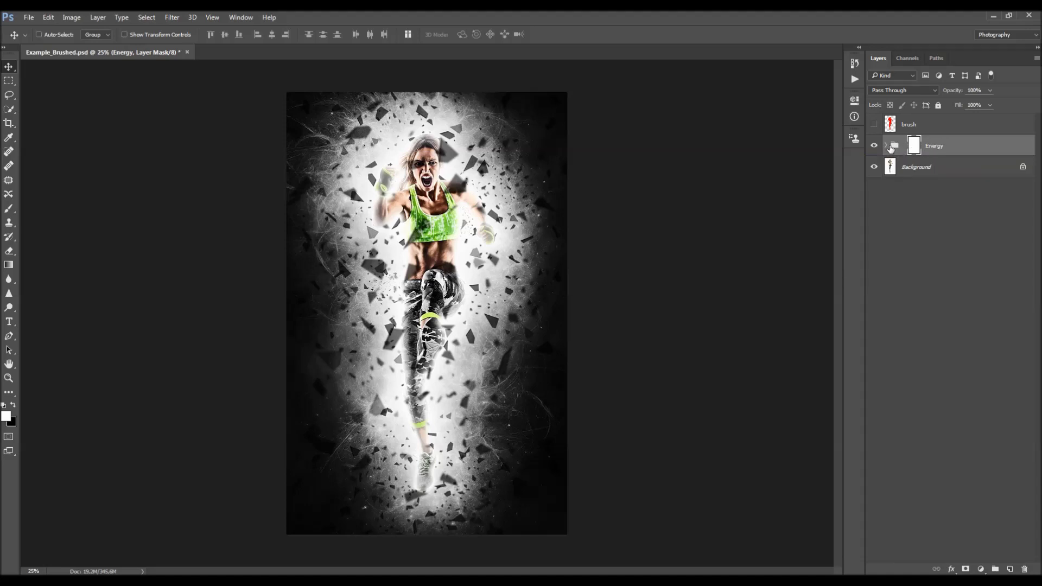
pyautogui.click(886, 146)
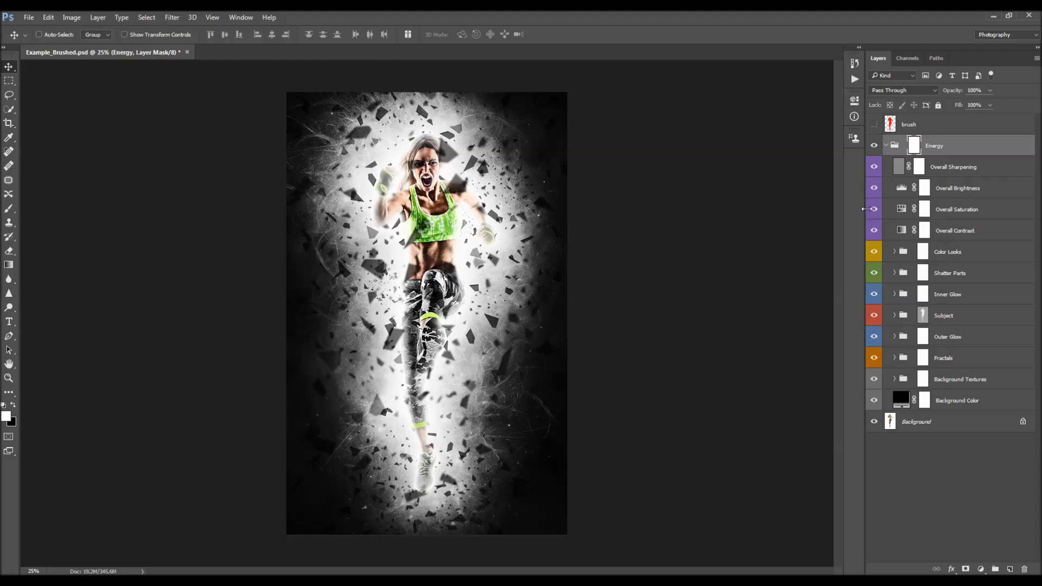
pyautogui.moveTo(865, 209); pyautogui.dragTo(870, 209)
pyautogui.hotkey('ctrl', '0')
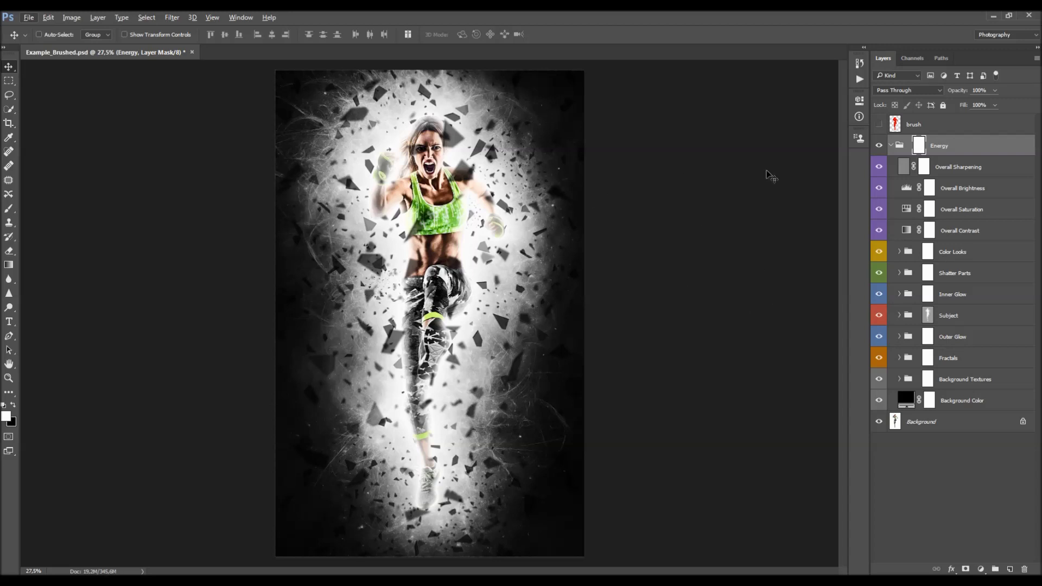
# Hide all layers inside the Energy group, and turn only Subject and Background Color back on.
pyautogui.moveTo(879, 167); pyautogui.dragTo(879, 400)
pyautogui.click(880, 317)
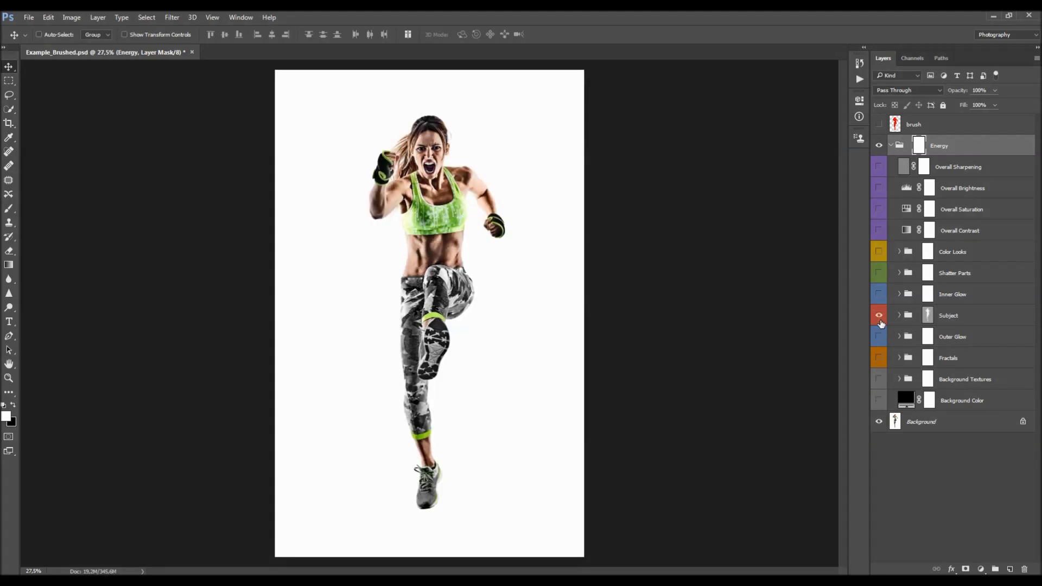
pyautogui.click(975, 404)
pyautogui.click(880, 401)
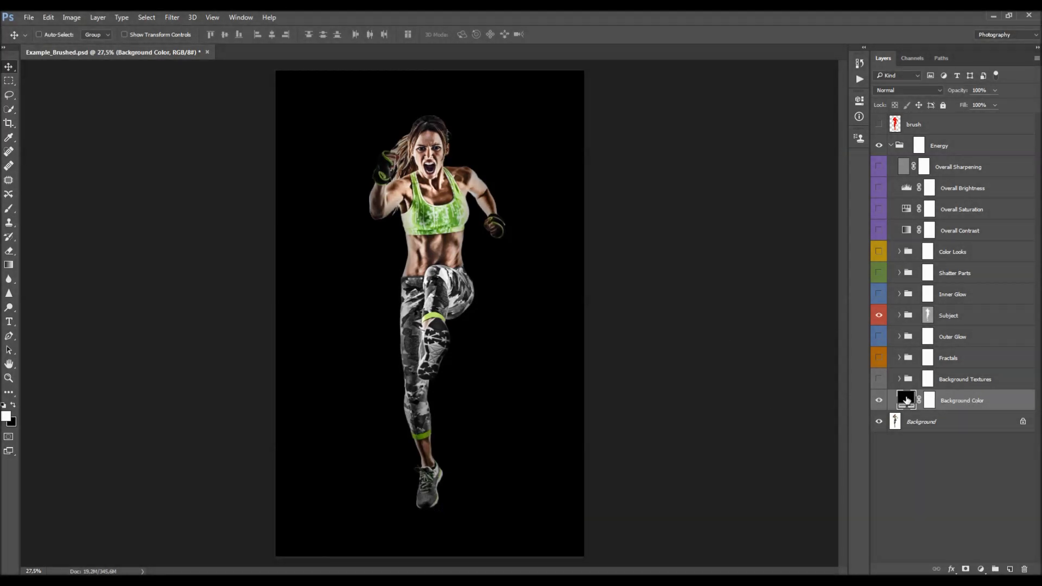
# Try an orange fill, ff8400, on the Background Color layer, and discard the color change.
pyautogui.doubleClick(907, 400)
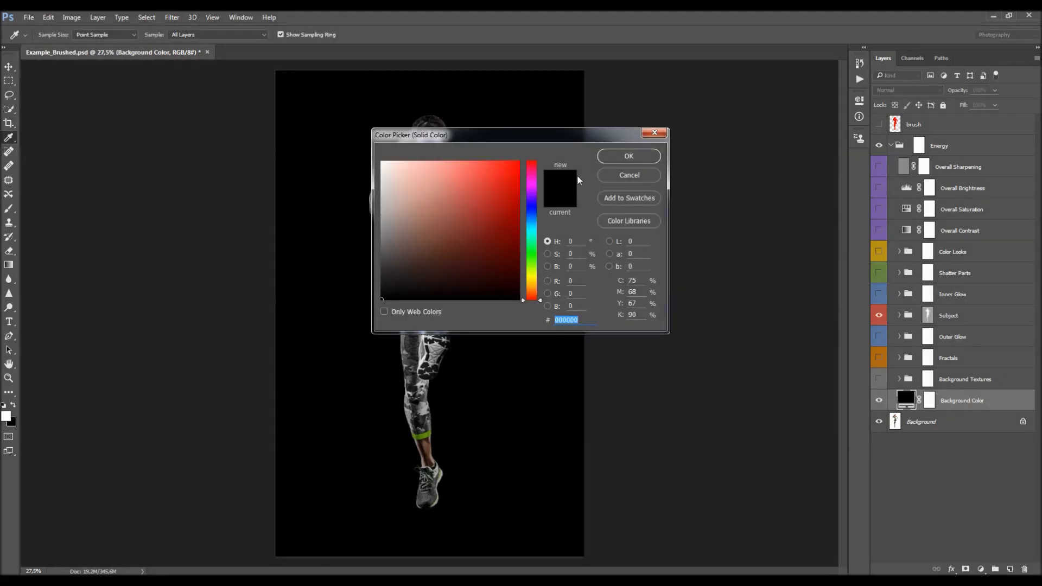
pyautogui.click(509, 183)
pyautogui.moveTo(523, 183); pyautogui.dragTo(527, 308)
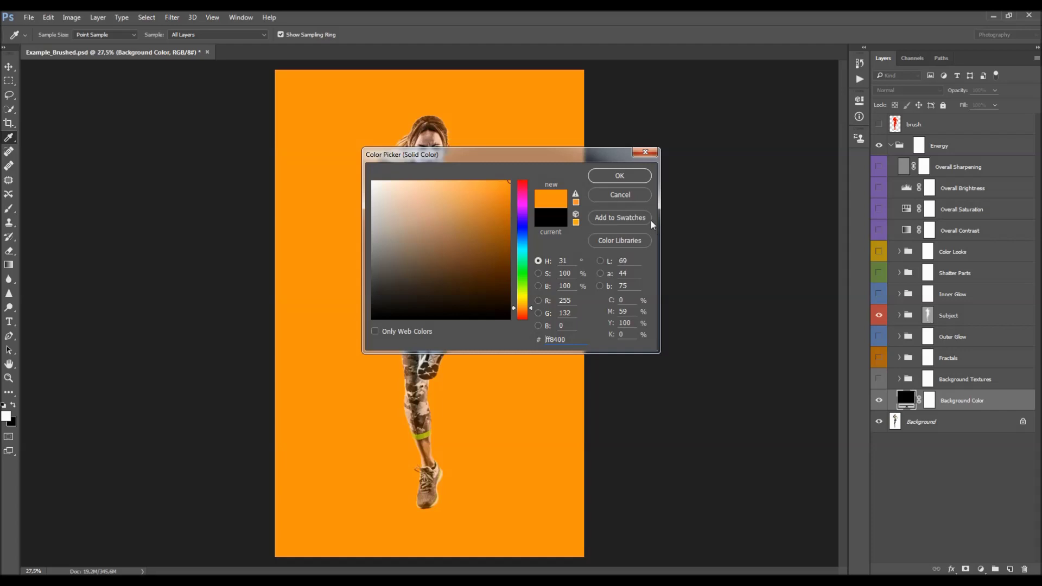
pyautogui.click(610, 196)
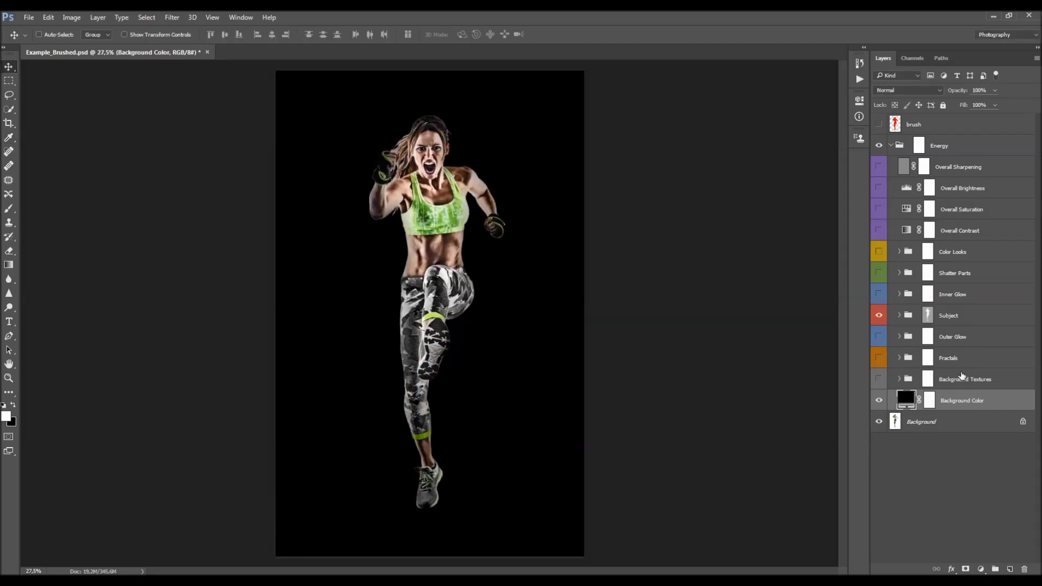
# Show the Background Textures group and expand it to list its texture layers.
pyautogui.click(964, 383)
pyautogui.click(881, 380)
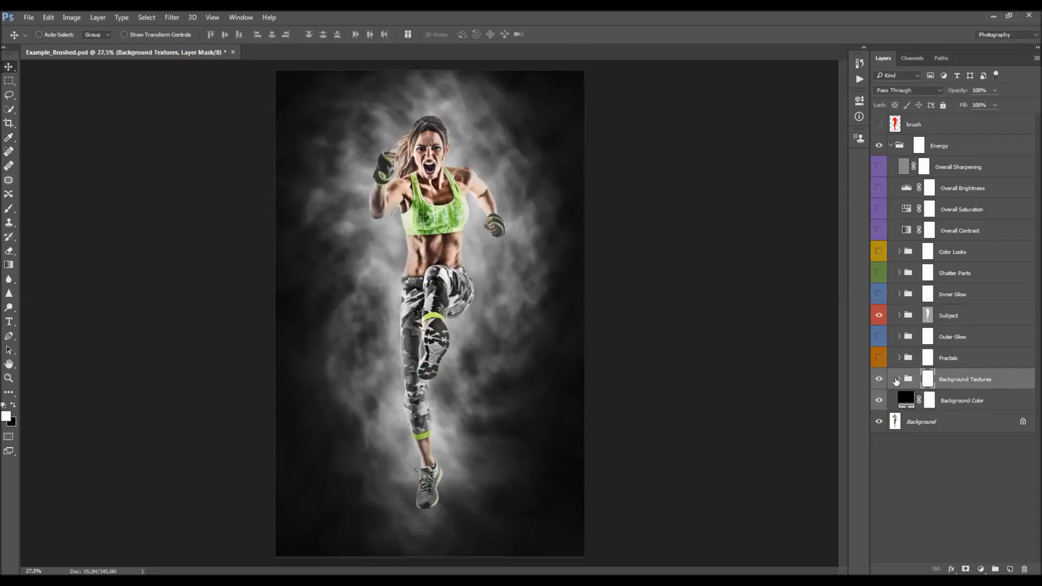
pyautogui.click(899, 379)
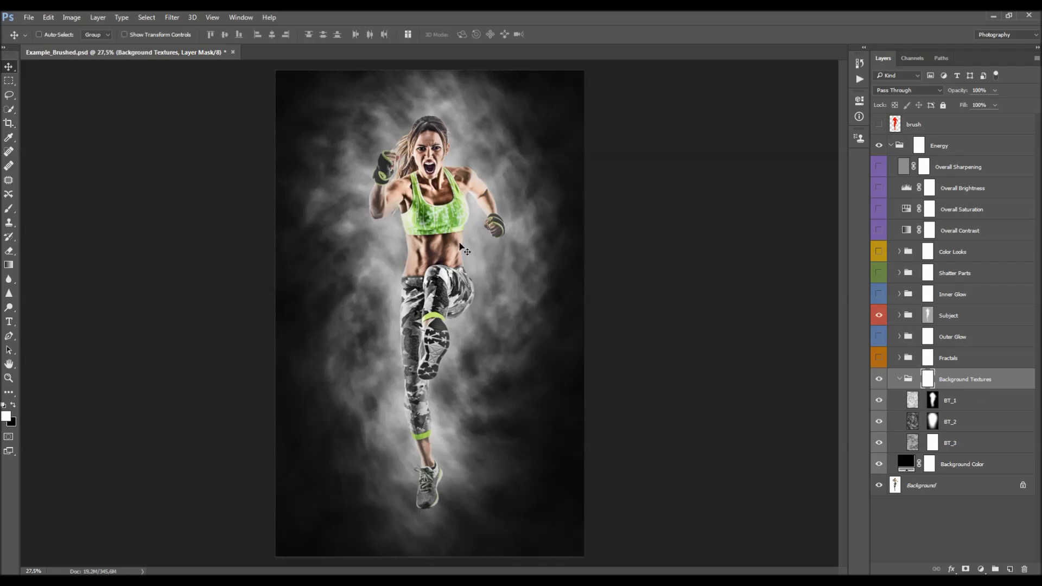
pyautogui.scroll(1, 520, 271)
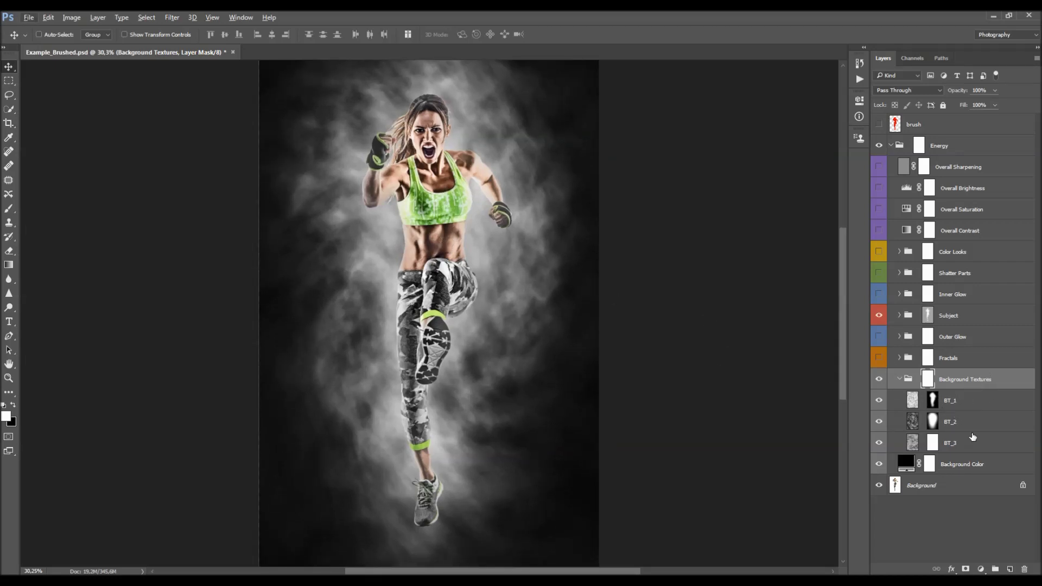
# Toggle BT_1, BT_2 and BT_3 off and on one at a time to compare each texture's effect.
pyautogui.click(876, 401)
pyautogui.click(879, 400)
pyautogui.click(879, 422)
pyautogui.click(878, 422)
pyautogui.click(879, 443)
pyautogui.click(880, 443)
# Select each of the three BT texture layers in turn to inspect its blend mode and opacity.
pyautogui.click(950, 441)
pyautogui.click(960, 426)
pyautogui.click(966, 403)
pyautogui.click(962, 443)
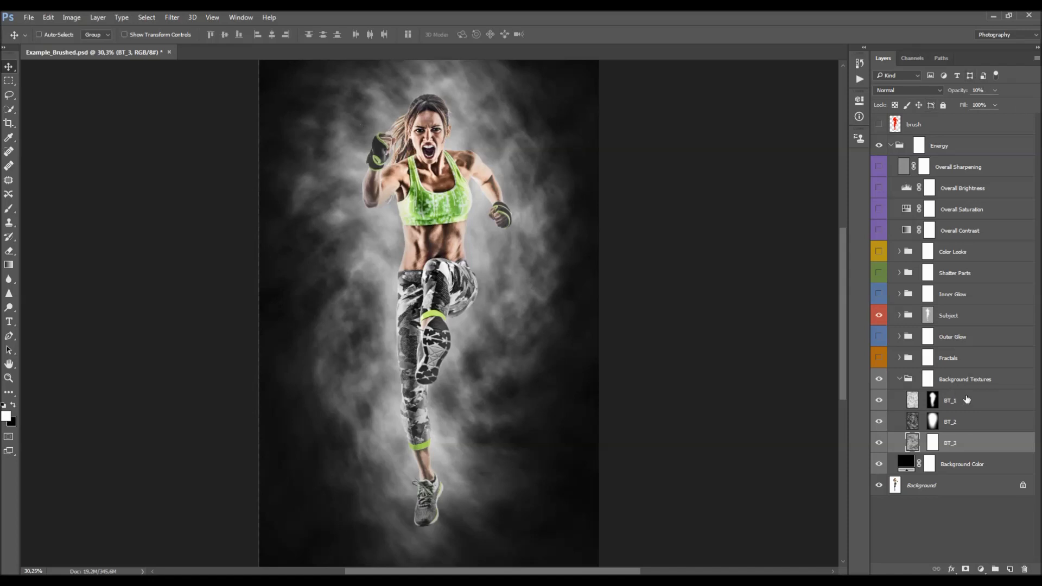
pyautogui.click(956, 421)
pyautogui.moveTo(995, 90)
pyautogui.mouseDown()
pyautogui.moveTo(931, 97)
pyautogui.moveTo(988, 99)
pyautogui.mouseUp()
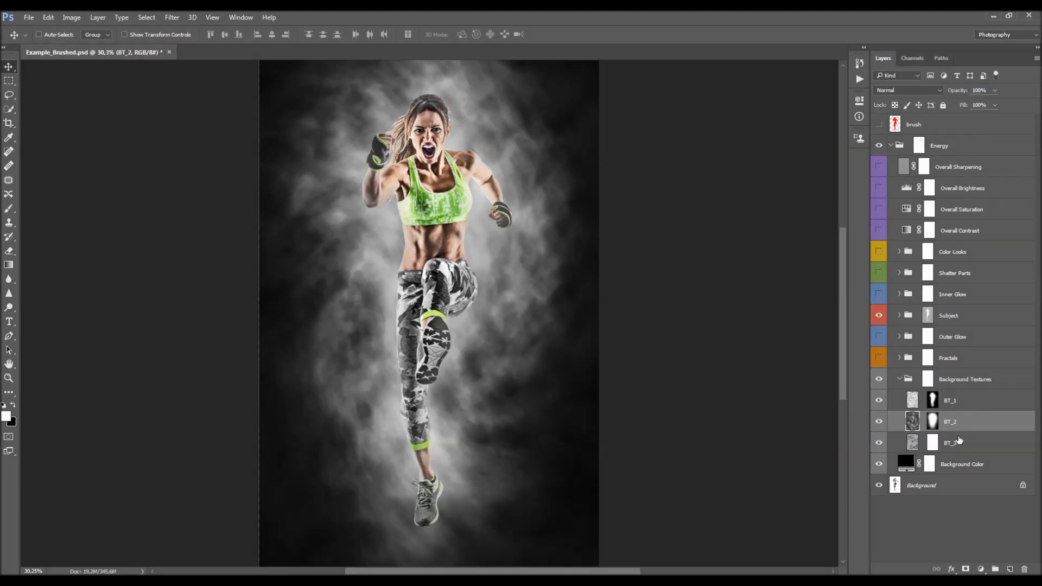
pyautogui.click(959, 442)
pyautogui.moveTo(966, 96); pyautogui.dragTo(955, 96)
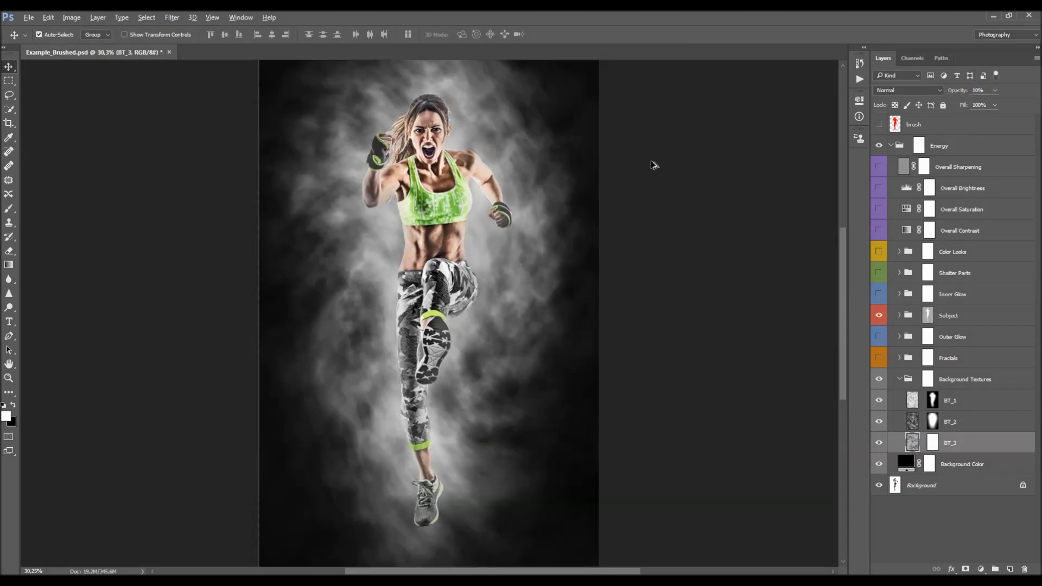
pyautogui.click(948, 398)
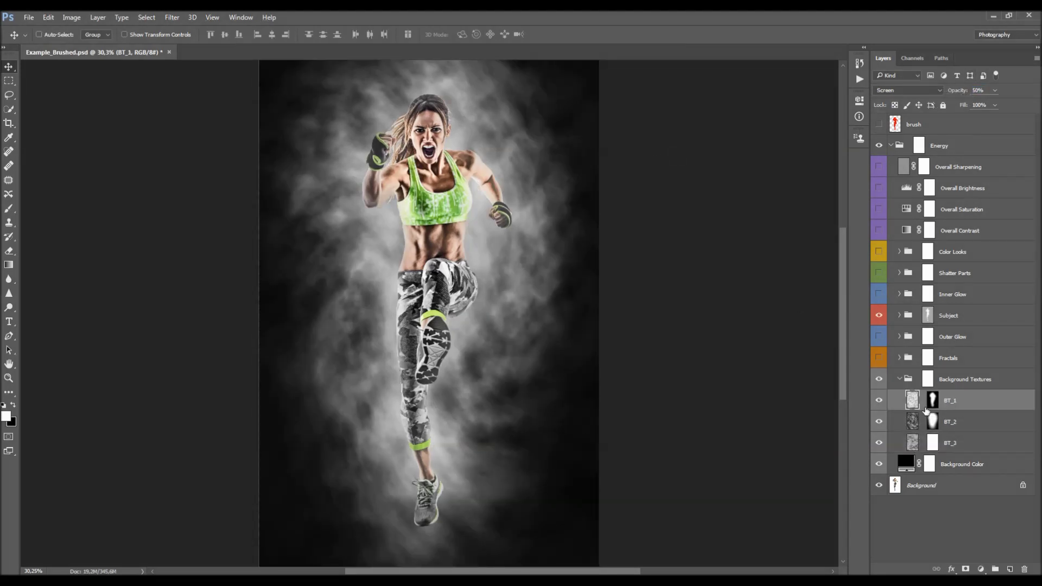
# Hide all three BT texture layers together and show them again to compare the background.
pyautogui.click(879, 400)
pyautogui.click(879, 419)
pyautogui.click(878, 442)
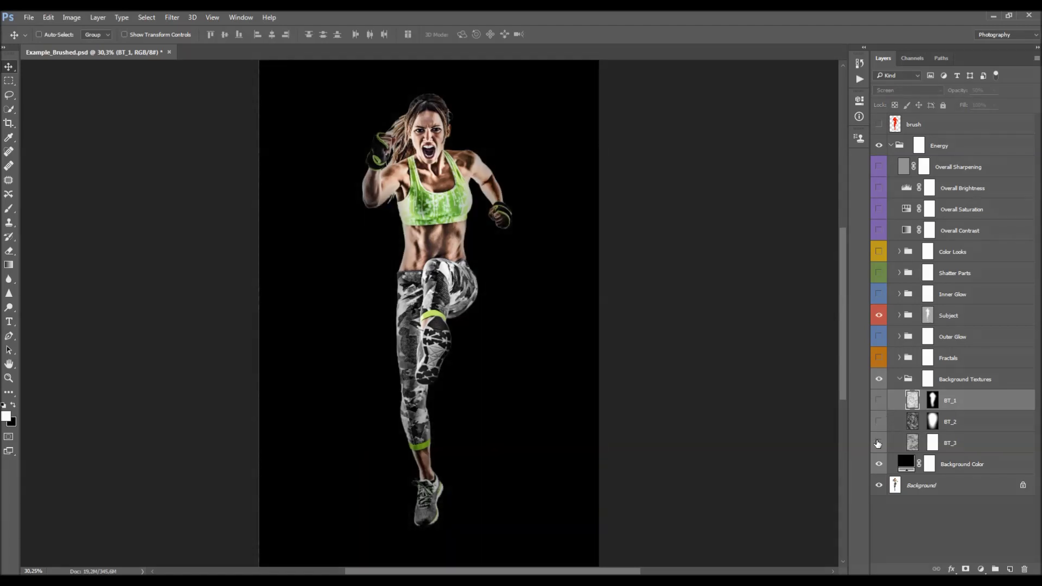
pyautogui.moveTo(878, 441); pyautogui.dragTo(879, 400)
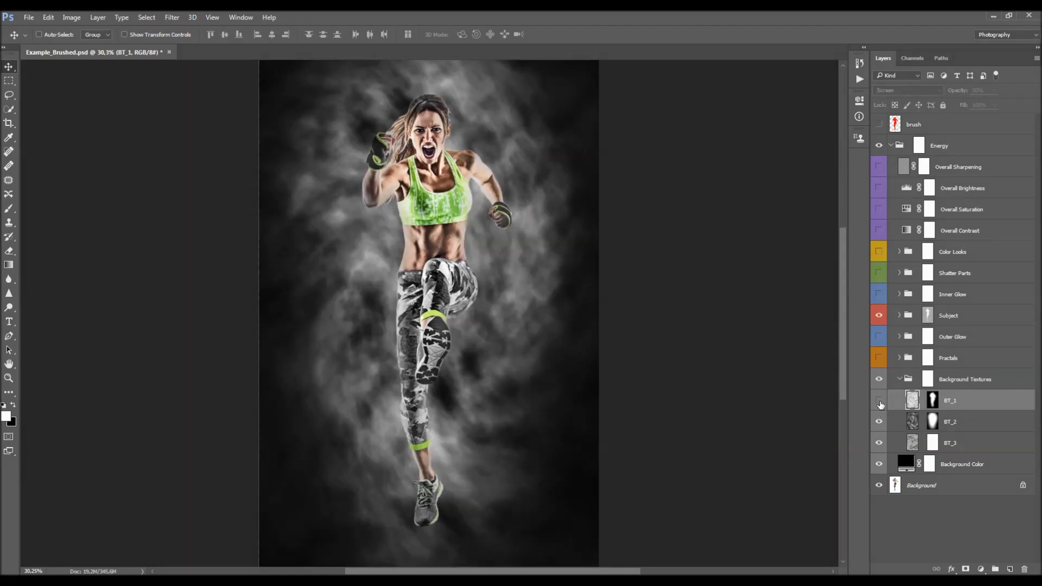
# Collapse the Background Textures group and show the Fractals group.
pyautogui.click(900, 380)
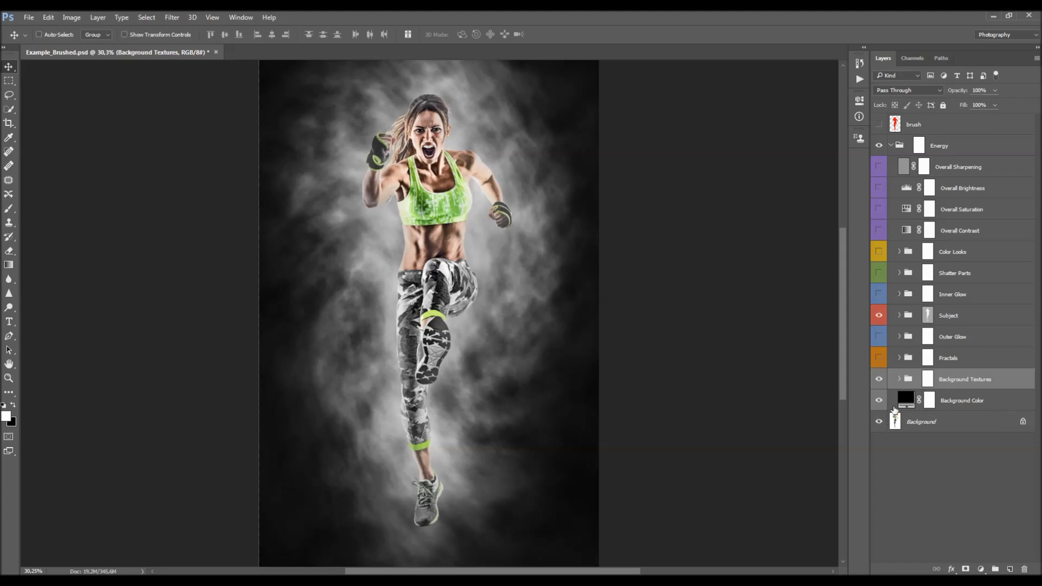
pyautogui.click(879, 358)
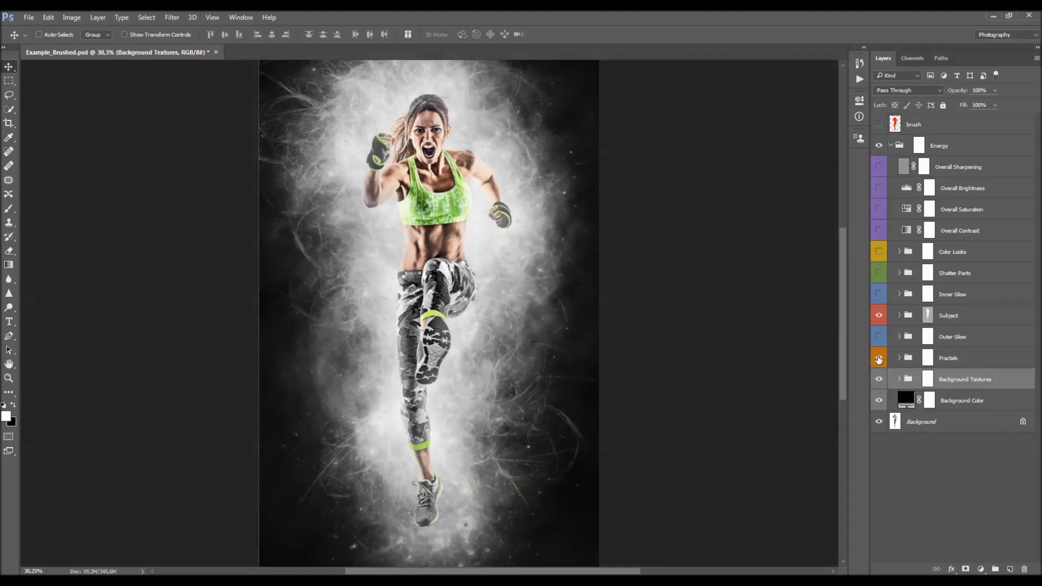
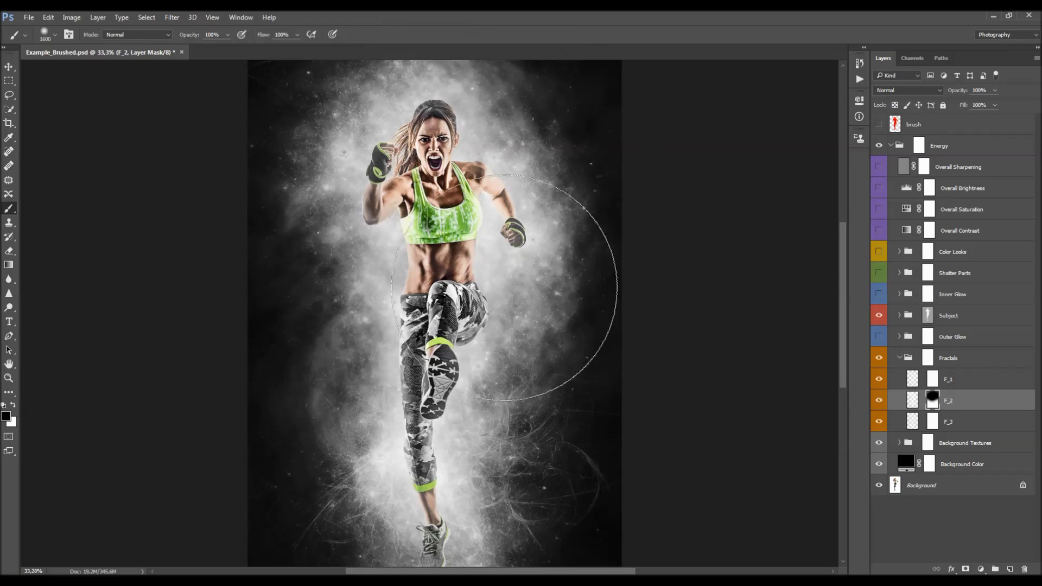
# Paint white over the black area of the F_2 mask to restore all of its fractal strands.
pyautogui.press('x')
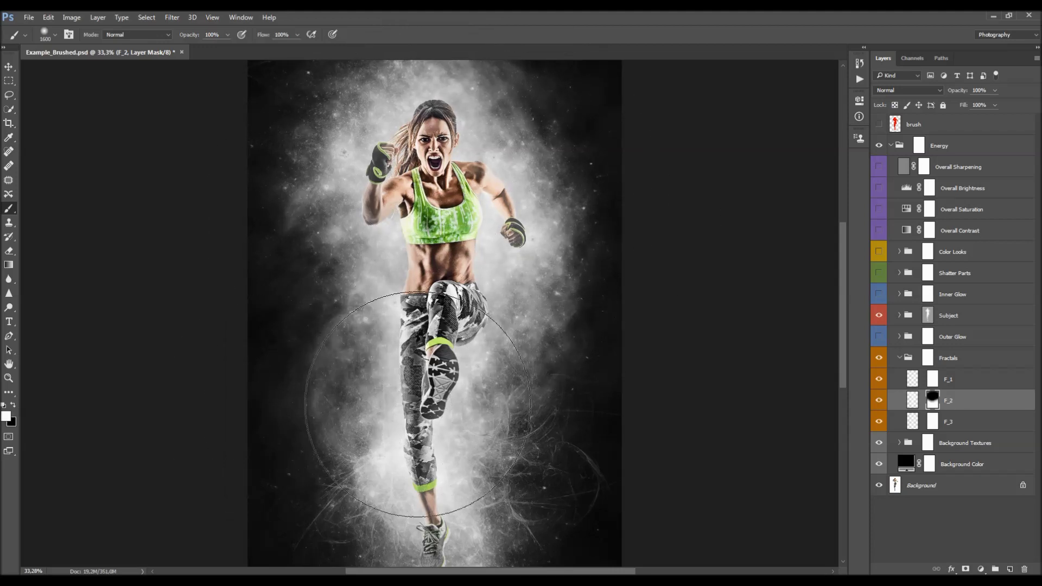
pyautogui.moveTo(544, 210)
pyautogui.mouseDown()
pyautogui.moveTo(356, 384)
pyautogui.moveTo(304, 408)
pyautogui.mouseUp()
pyautogui.moveTo(603, 216)
pyautogui.mouseDown()
pyautogui.moveTo(233, 92)
pyautogui.moveTo(570, 33)
pyautogui.mouseUp()
pyautogui.moveTo(575, 438)
pyautogui.mouseDown()
pyautogui.moveTo(505, 478)
pyautogui.moveTo(465, 302)
pyautogui.mouseUp()
pyautogui.press('v')
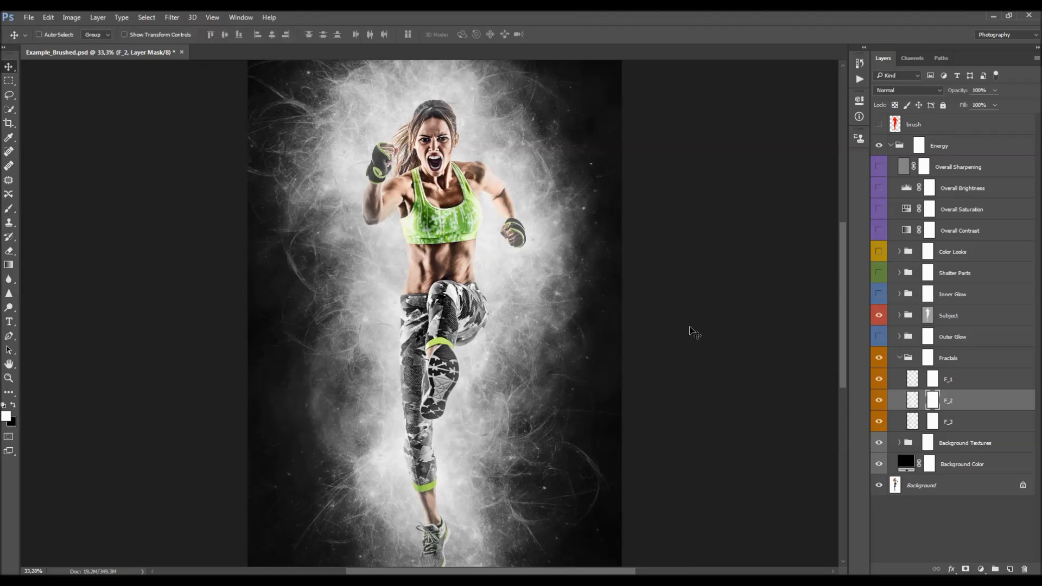
# Add a new empty layer above F_1 in the Fractals group.
pyautogui.click(951, 387)
pyautogui.scroll(-2, 476, 249)
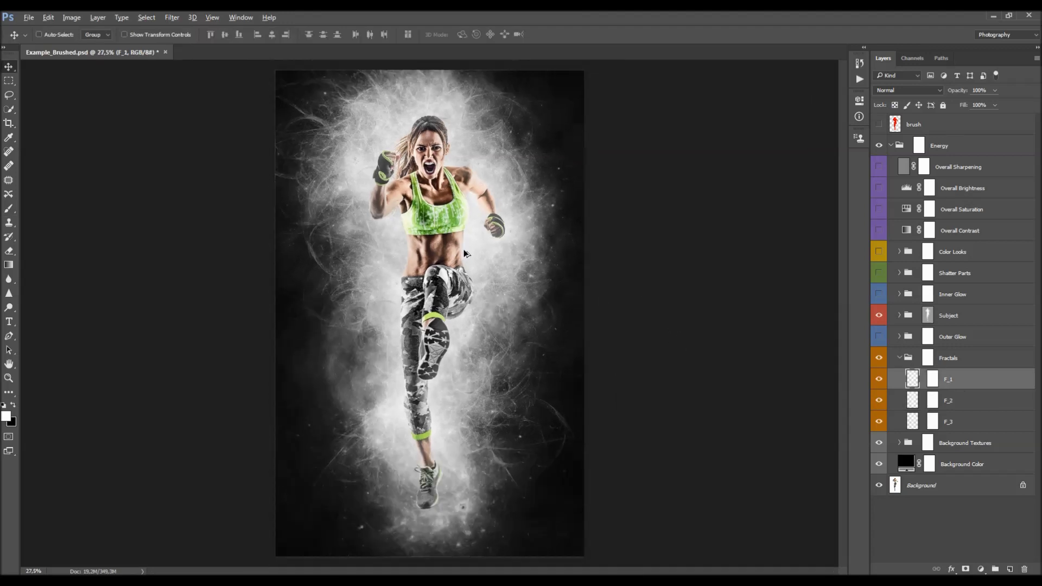
pyautogui.scroll(1, 410, 269)
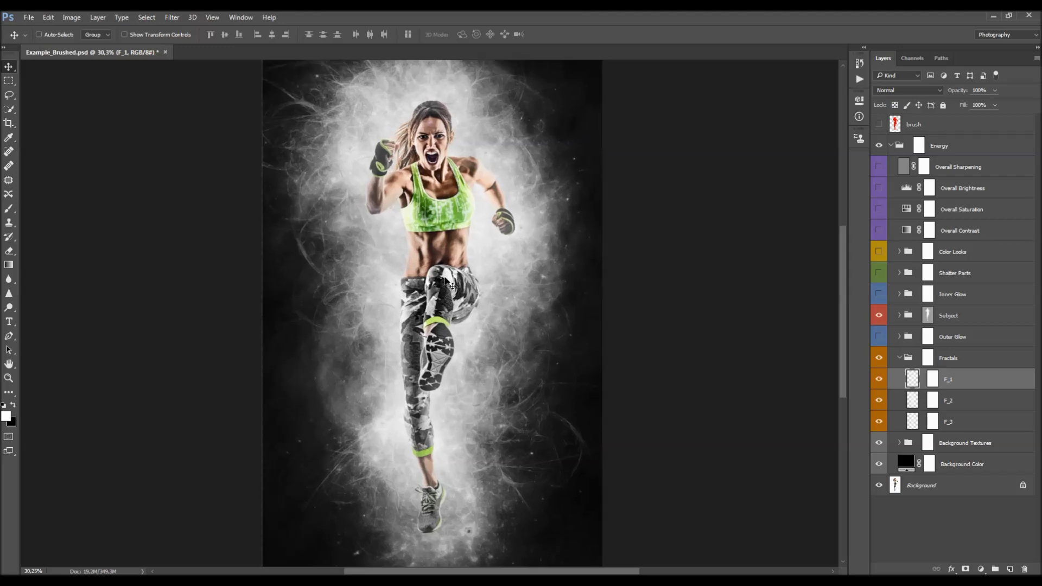
pyautogui.click(1010, 569)
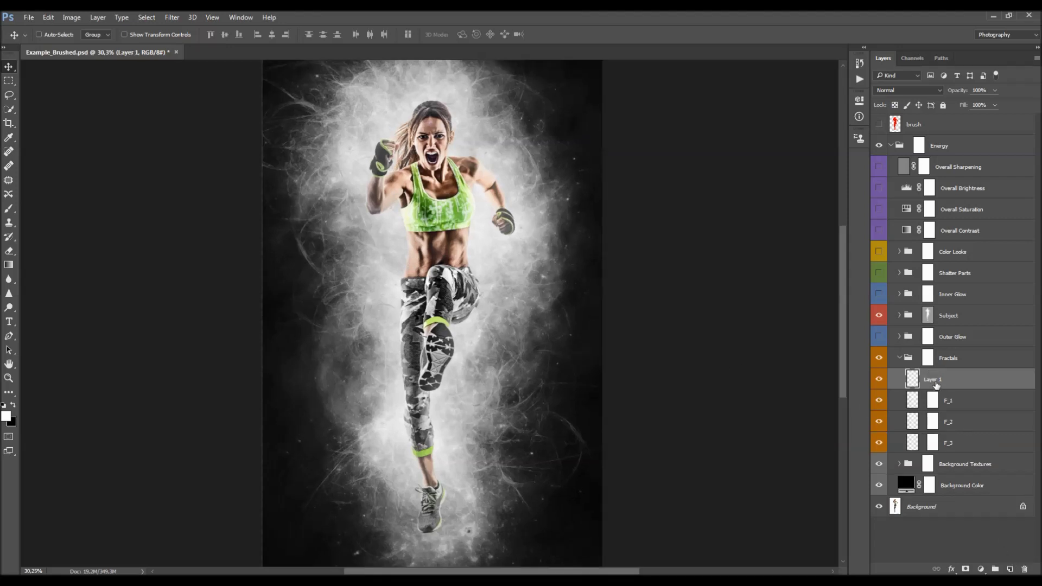
# Display the Brush tool's presets as large thumbnails and enlarge the preset picker.
pyautogui.press('b')
pyautogui.rightClick(455, 233)
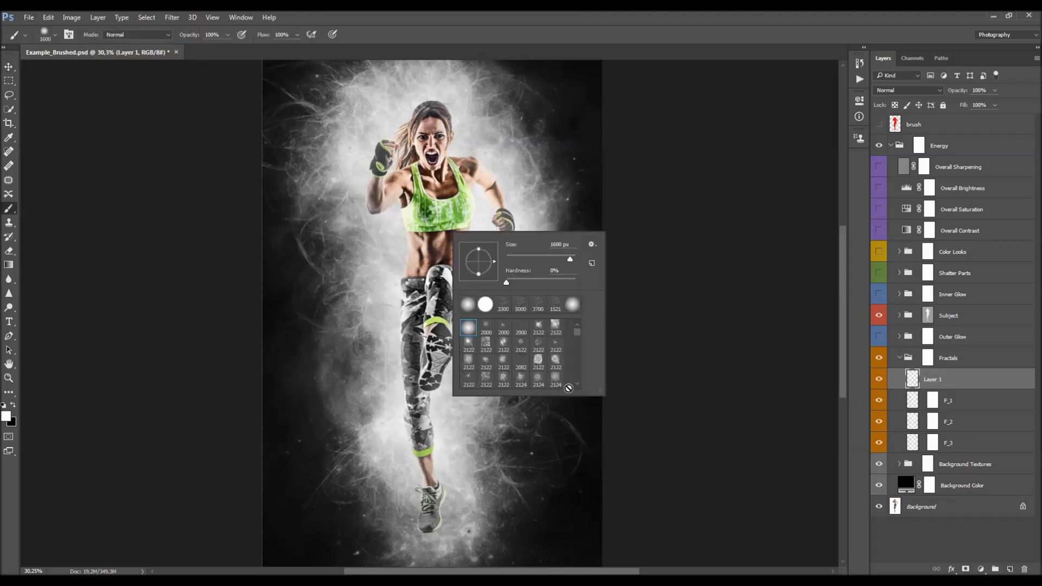
pyautogui.click(591, 245)
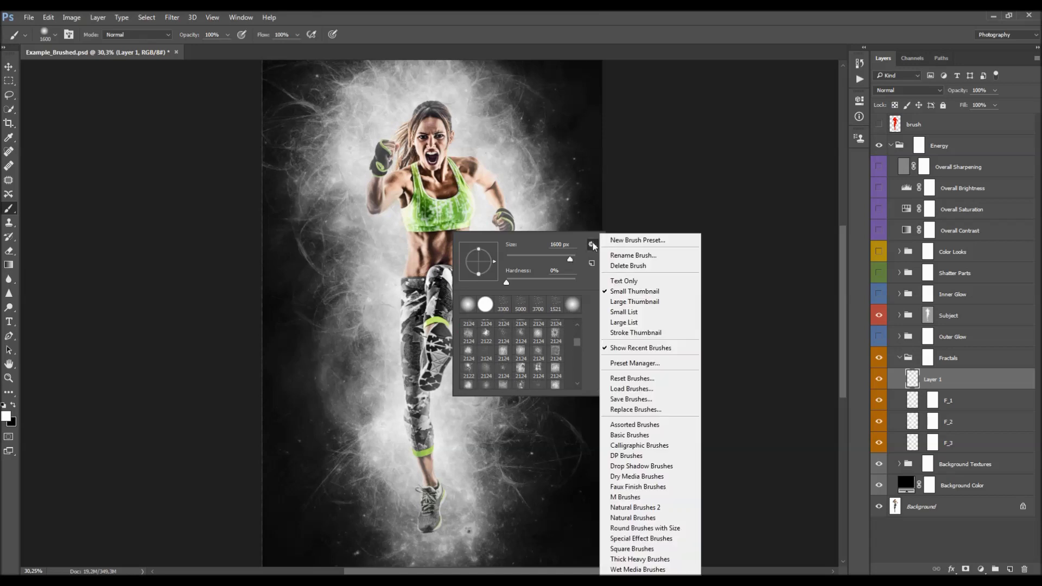
pyautogui.click(620, 304)
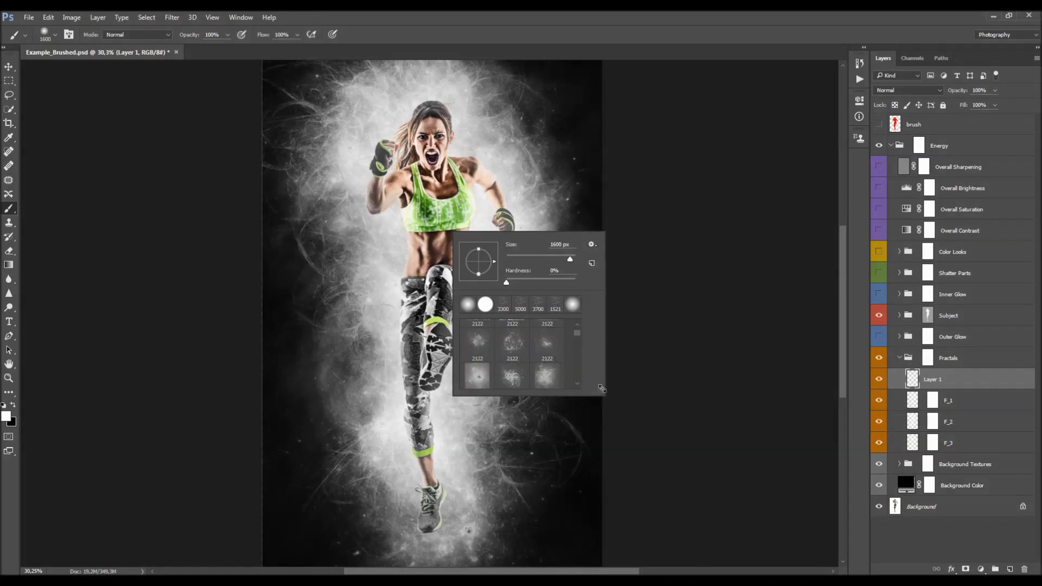
pyautogui.moveTo(602, 388); pyautogui.dragTo(679, 440)
# Browse the brush presets and choose a fractal brush made of long, swirling strands.
pyautogui.rightClick(394, 245)
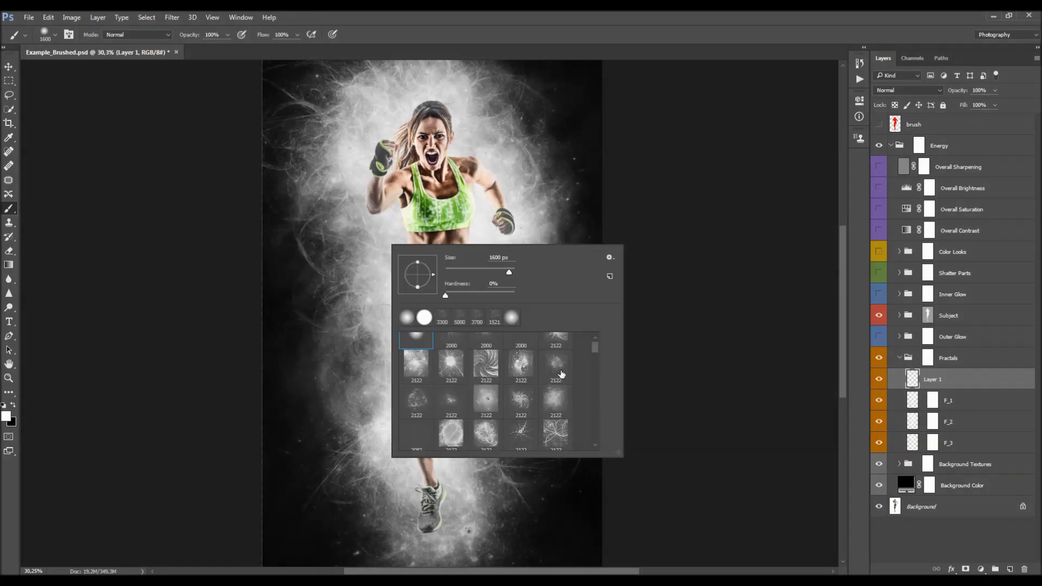
pyautogui.scroll(-4, 568, 373)
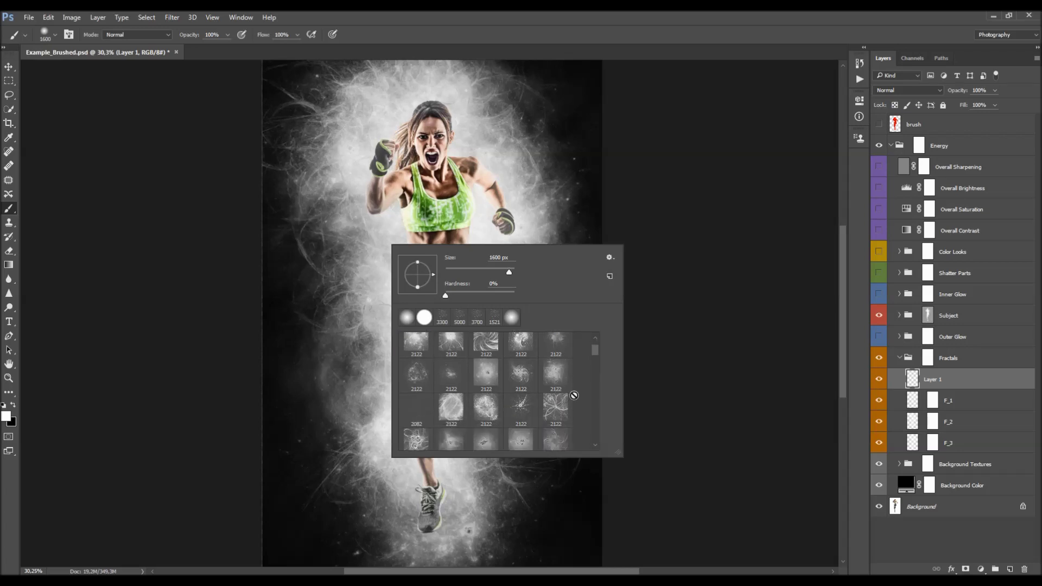
pyautogui.scroll(-3, 563, 388)
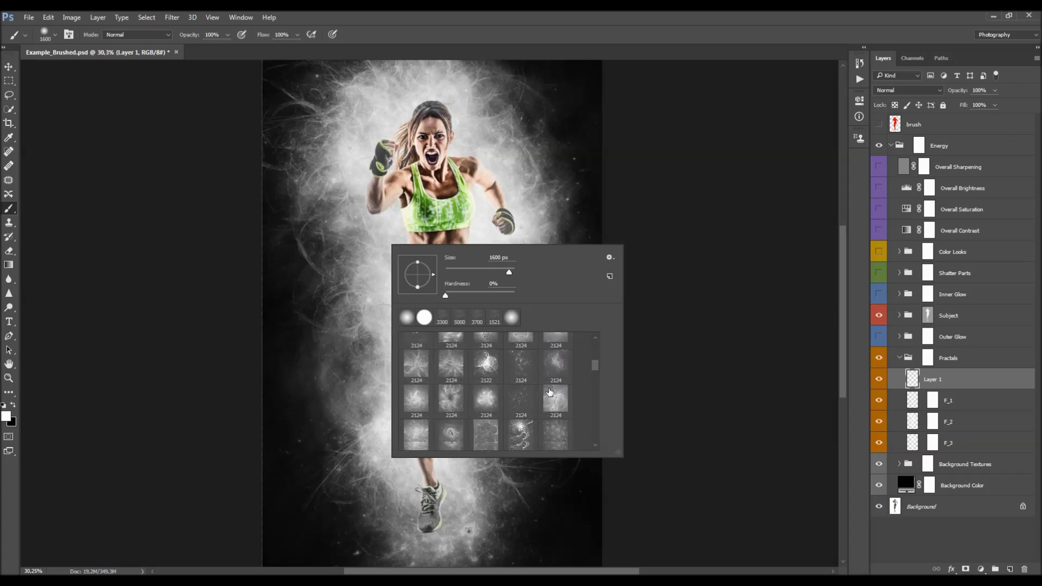
pyautogui.scroll(-3, 554, 391)
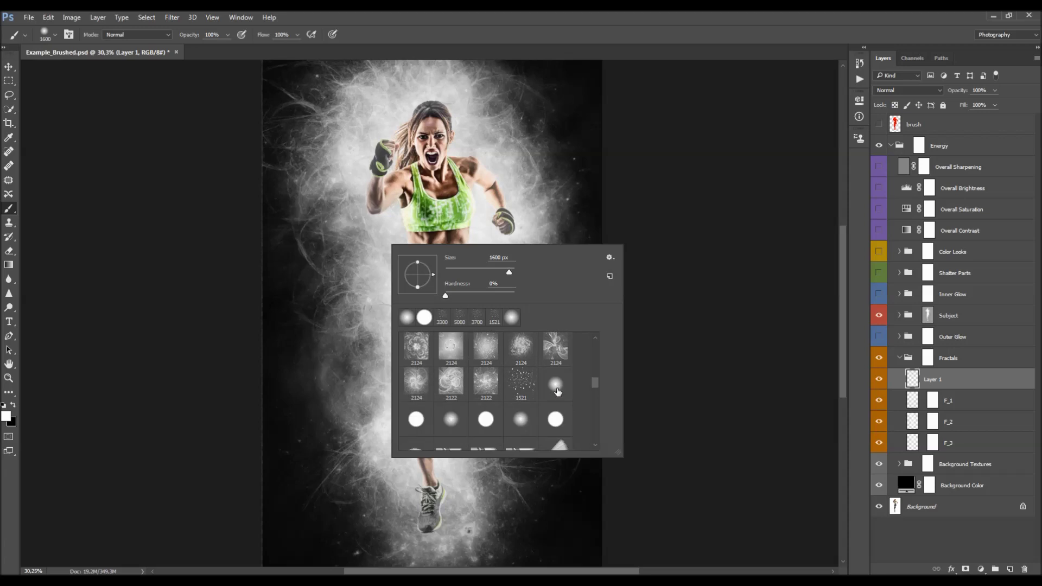
pyautogui.scroll(4, 559, 390)
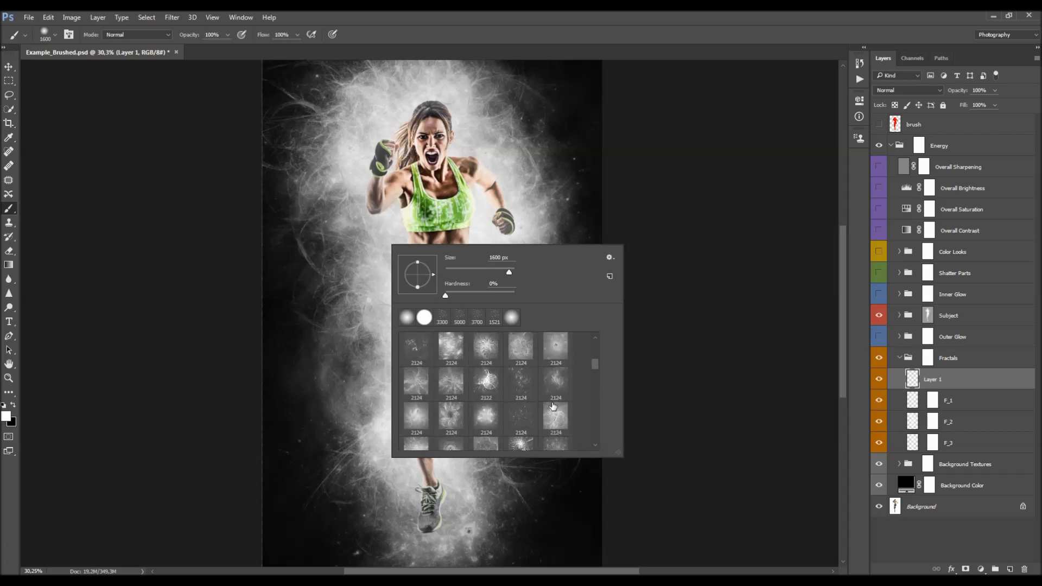
pyautogui.scroll(5, 491, 391)
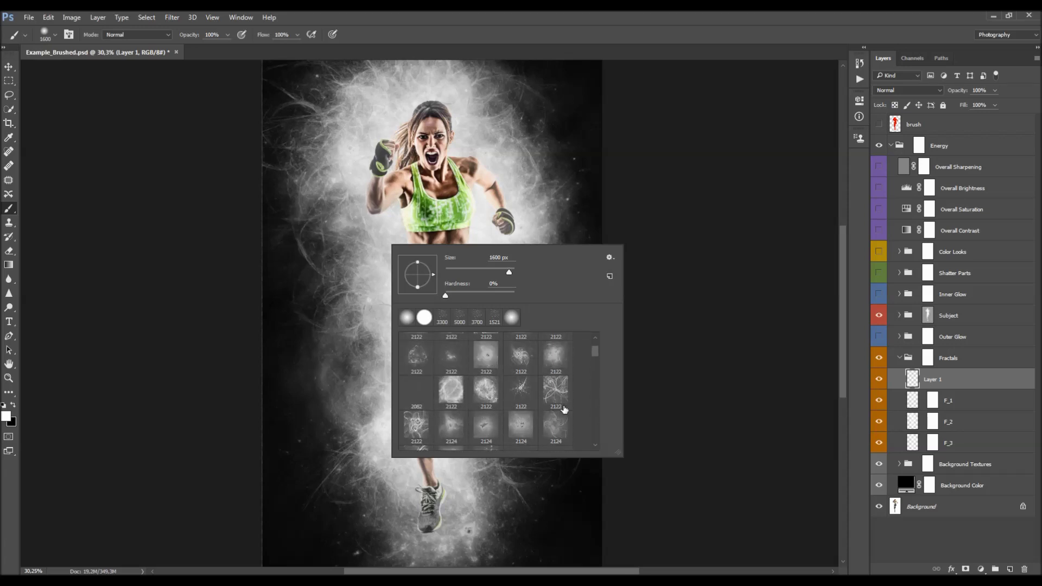
pyautogui.scroll(1, 510, 407)
pyautogui.scroll(-4, 565, 397)
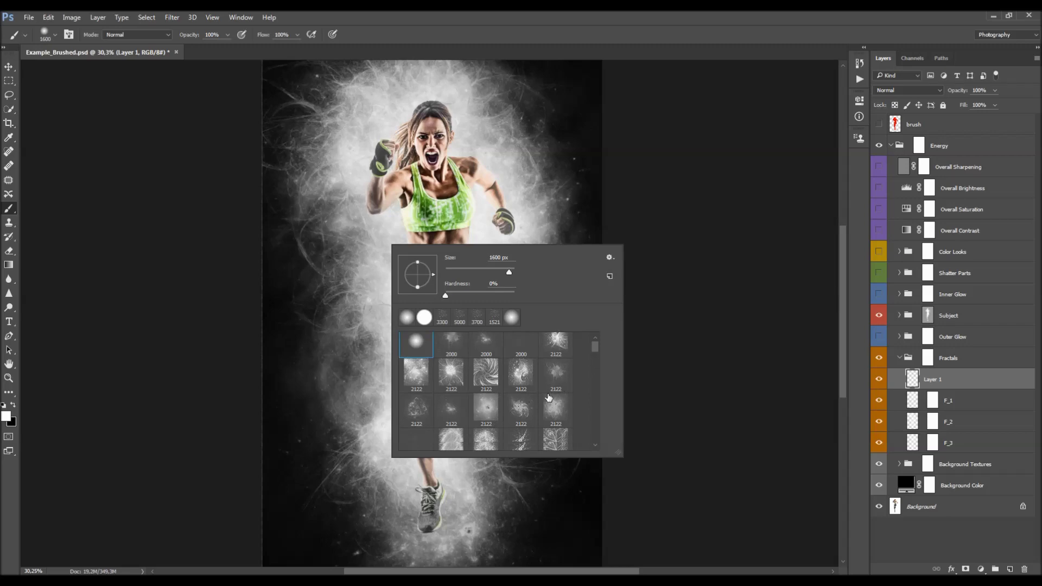
pyautogui.scroll(1, 532, 402)
pyautogui.click(556, 356)
pyautogui.press('Return')
# Enlarge the fractal brush to 2700 px and stamp it once in white around the athlete on Layer 1.
pyautogui.press(']')
pyautogui.press(']')
pyautogui.press(']')
pyautogui.press(']')
pyautogui.press(']')
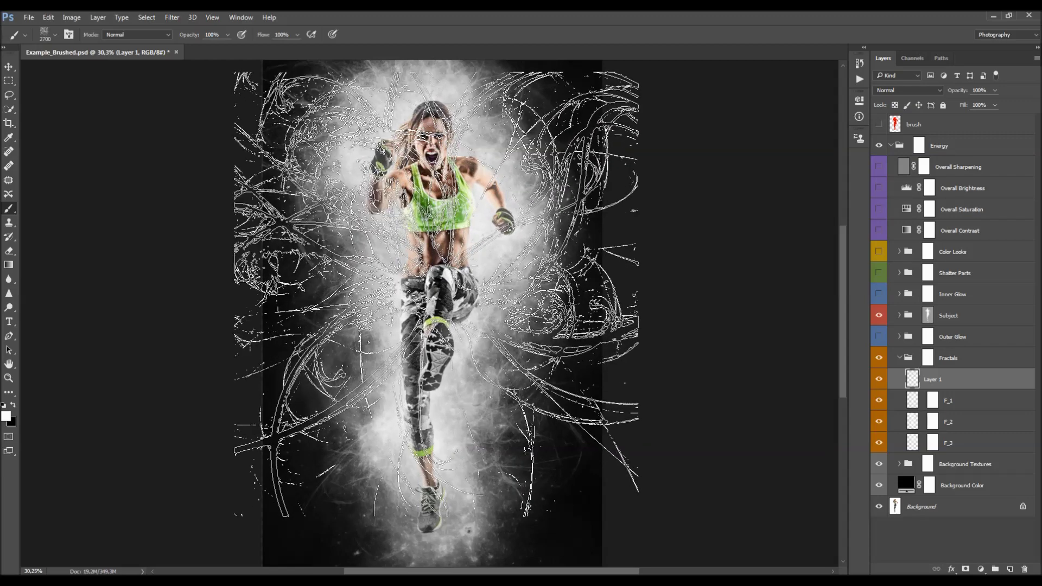
pyautogui.scroll(-1, 437, 293)
pyautogui.press(']')
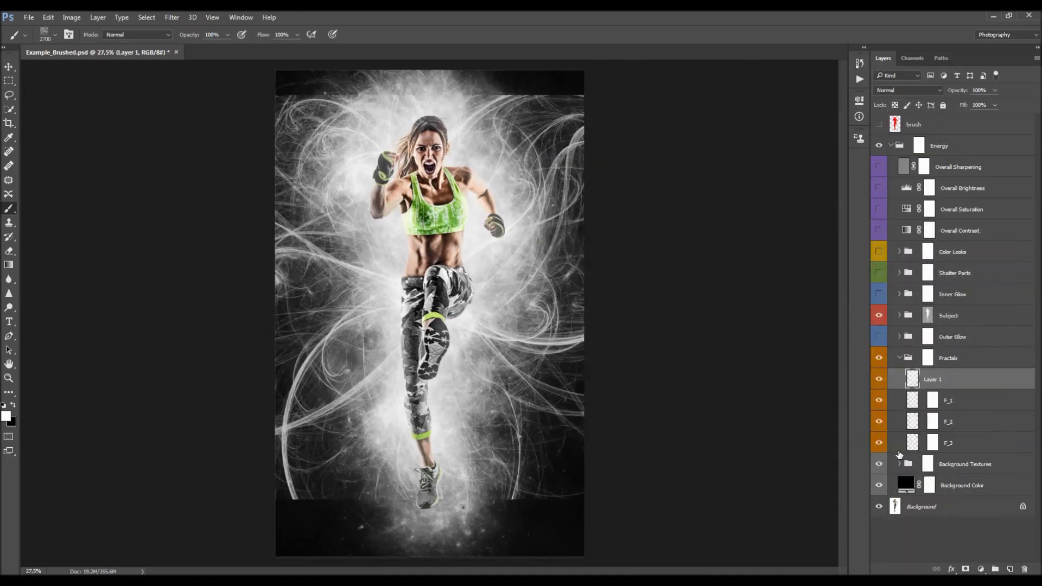
pyautogui.press('v')
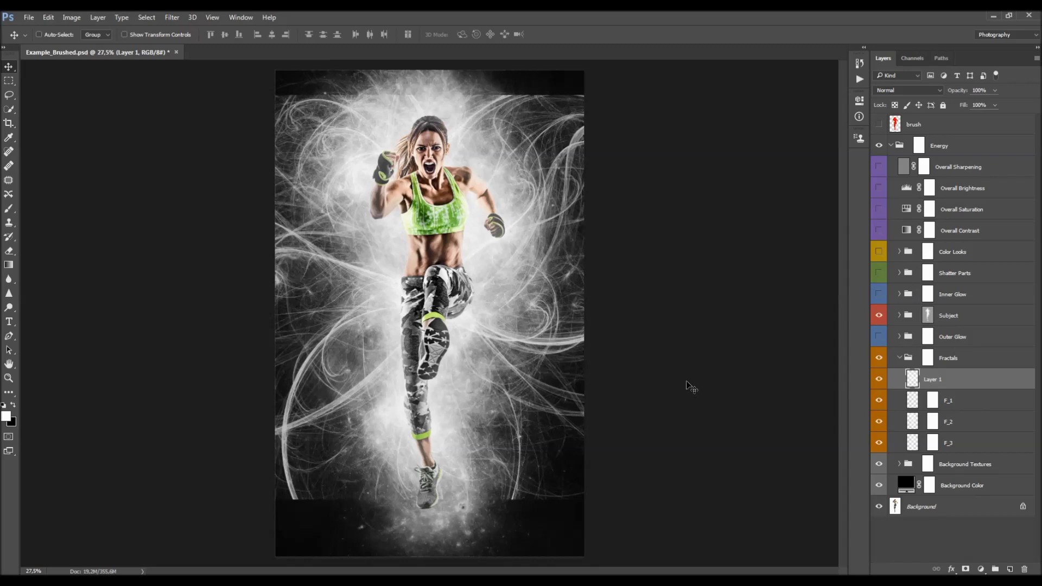
# Add a layer mask to Layer 1 and choose a soft round brush for painting on it.
pyautogui.click(966, 569)
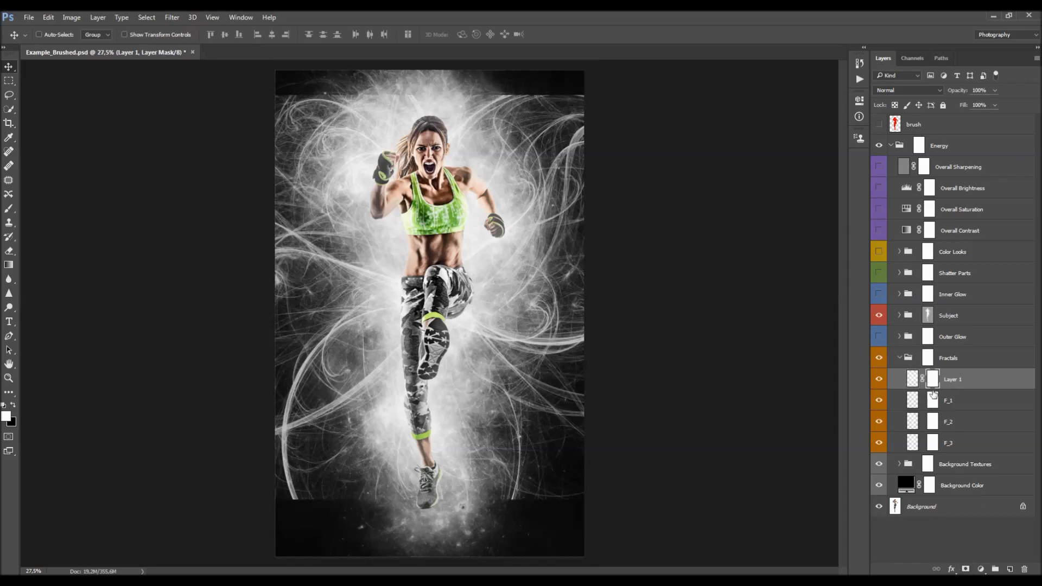
pyautogui.press('b')
pyautogui.rightClick(447, 256)
pyautogui.scroll(3, 520, 418)
pyautogui.doubleClick(469, 359)
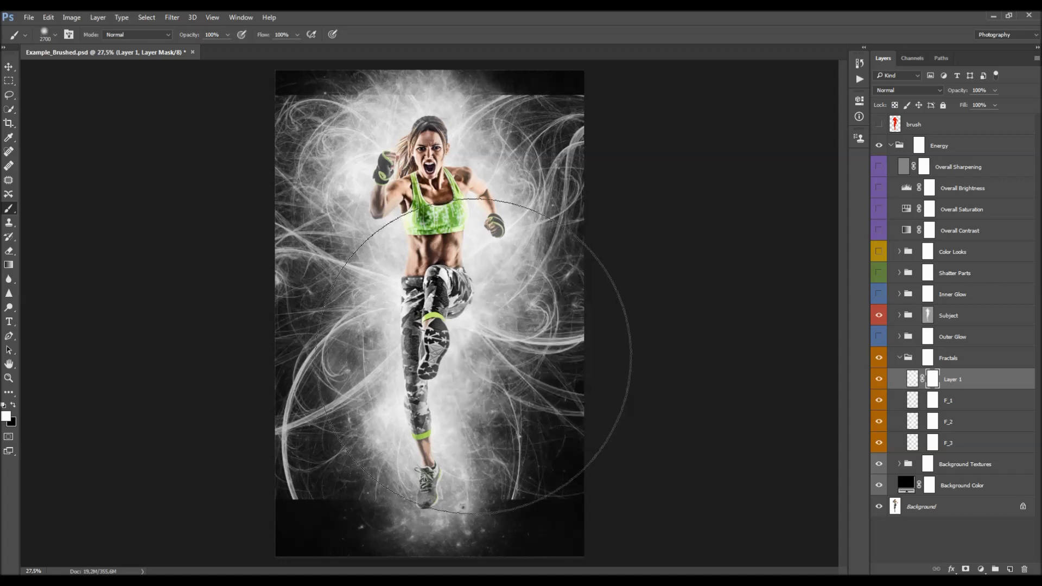
# Reduce the brush to 1300 px and paint black on Layer 1's mask around the image borders to fade the fractal's hard edges.
pyautogui.press('x')
pyautogui.press('[')
pyautogui.press('[')
pyautogui.press('[')
pyautogui.press('[')
pyautogui.press('[')
pyautogui.press('[')
pyautogui.press('[')
pyautogui.press('[')
pyautogui.press('[')
pyautogui.press('[')
pyautogui.press('[')
pyautogui.press('[')
pyautogui.press('[')
pyautogui.press('[')
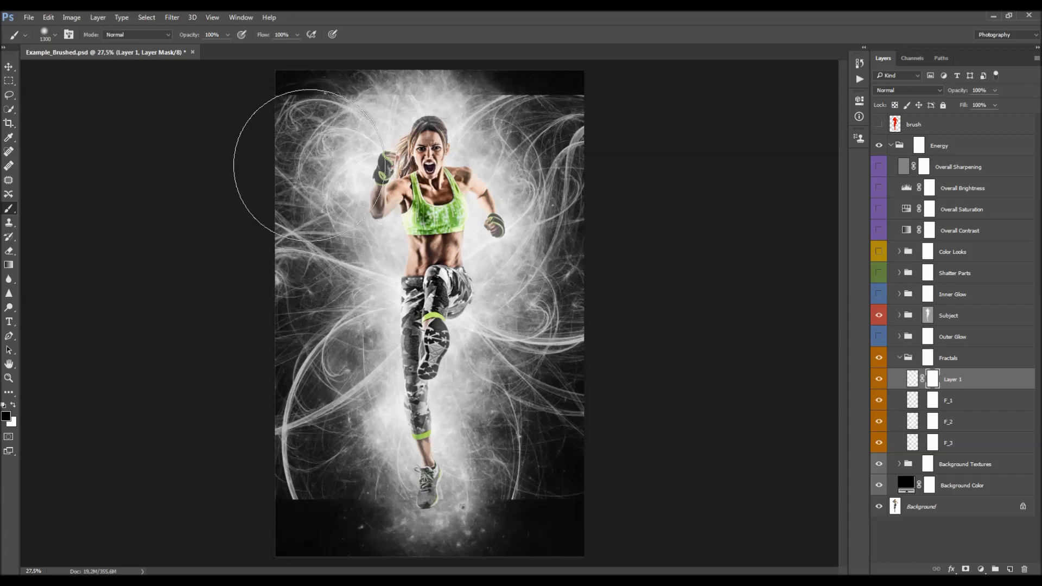
pyautogui.scroll(-2, 310, 165)
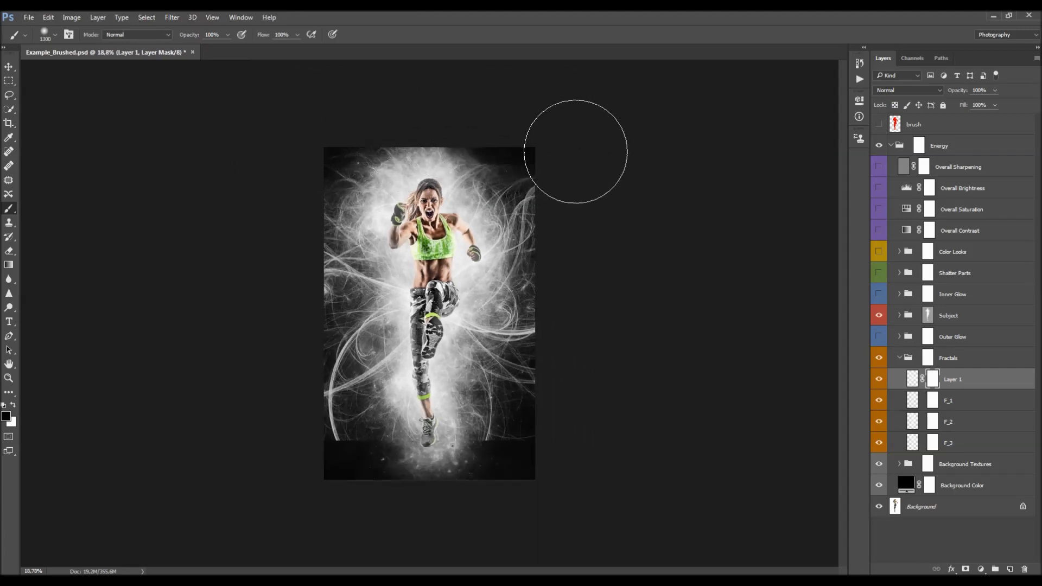
pyautogui.moveTo(323, 451)
pyautogui.mouseDown()
pyautogui.moveTo(445, 474)
pyautogui.moveTo(527, 447)
pyautogui.moveTo(468, 464)
pyautogui.moveTo(314, 454)
pyautogui.mouseUp()
pyautogui.scroll(1, 407, 476)
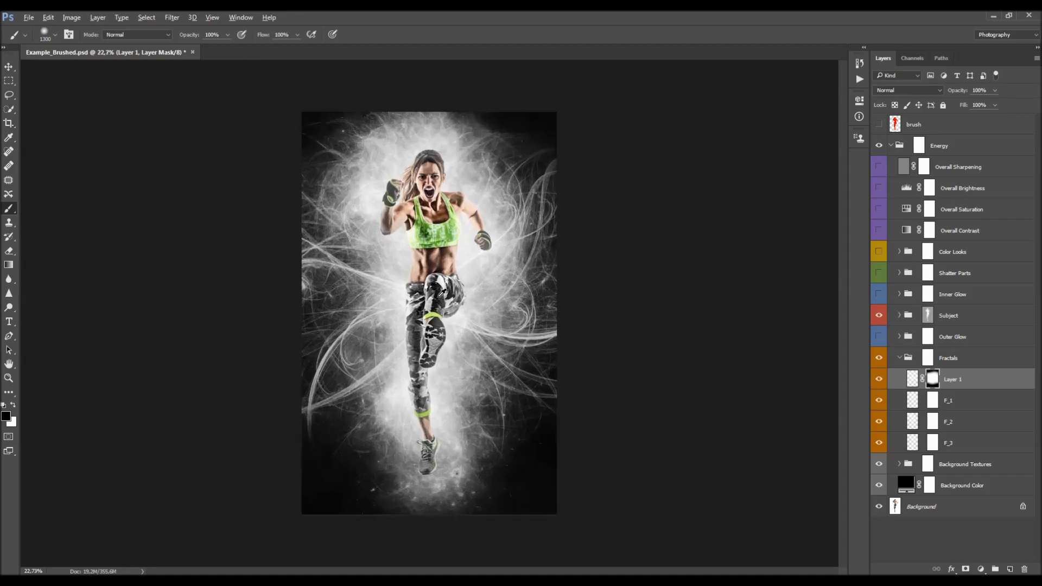
# Select the content of Layer 1 instead of its mask and delete the layer from the Fractals group.
pyautogui.click(912, 379)
pyautogui.press('v')
pyautogui.scroll(1, 453, 296)
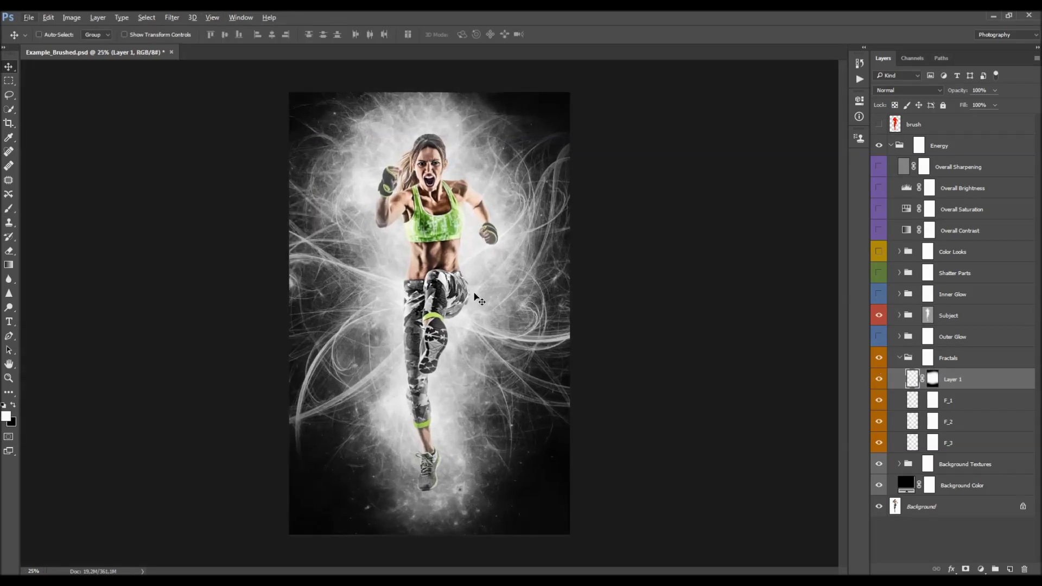
pyautogui.press('Delete')
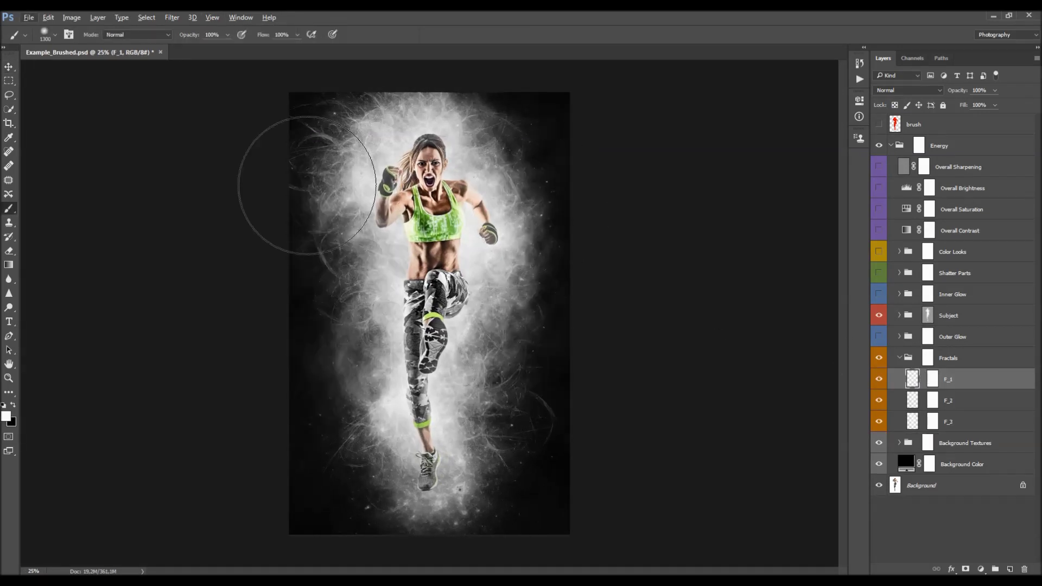
# Try rotating the F_1 fractal layer by 15° and scaling it to about 98% with Free Transform.
pyautogui.click(212, 17)
pyautogui.click(230, 112)
pyautogui.scroll(1, 439, 248)
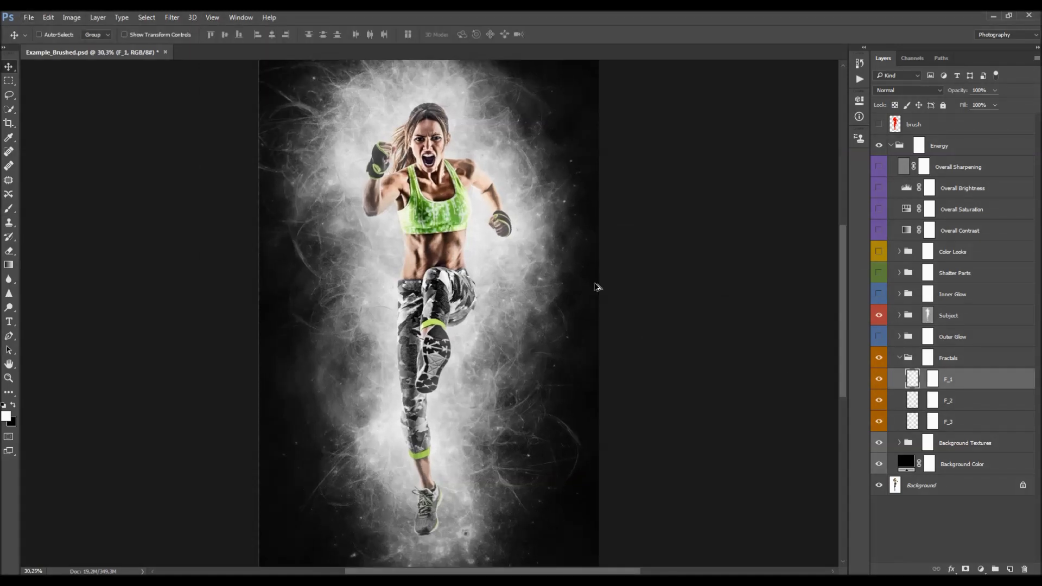
pyautogui.scroll(-1, 487, 266)
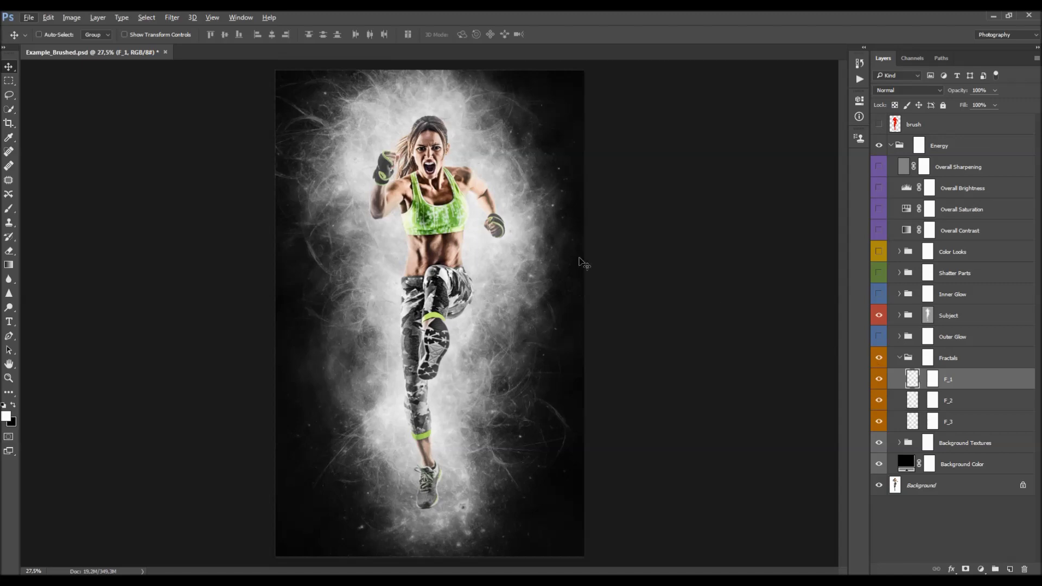
pyautogui.press('ctrl')
pyautogui.hotkey('ctrl', 't')
pyautogui.moveTo(617, 143); pyautogui.dragTo(641, 169)
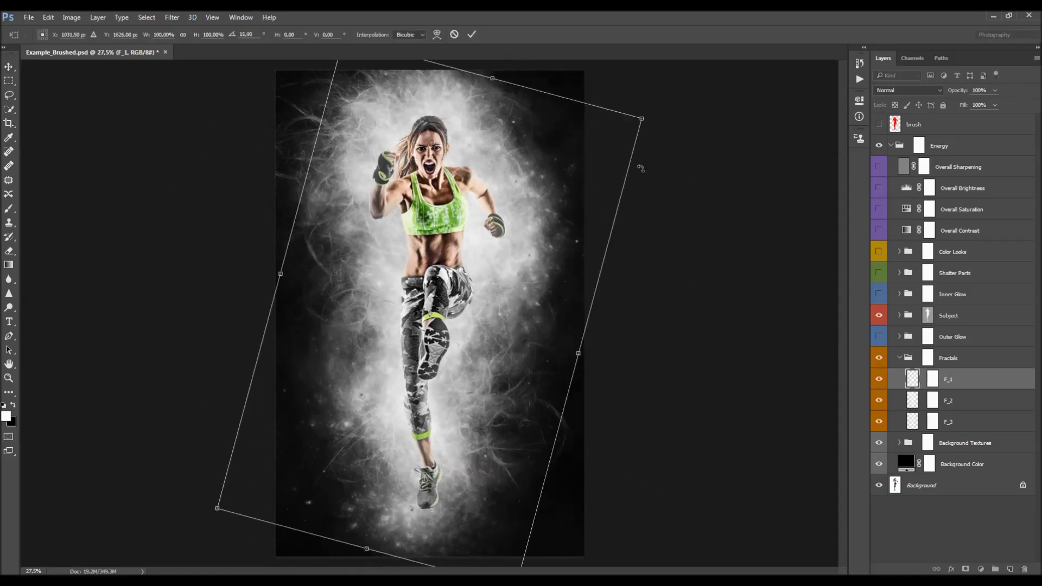
pyautogui.moveTo(643, 118)
pyautogui.mouseDown()
pyautogui.moveTo(784, 86)
pyautogui.moveTo(634, 126)
pyautogui.mouseUp()
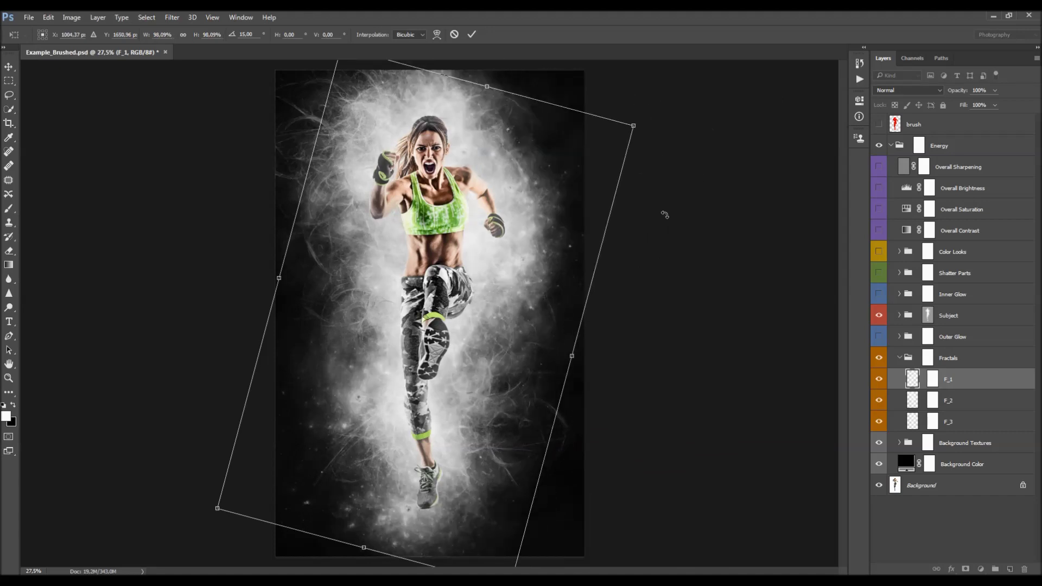
pyautogui.press('Return')
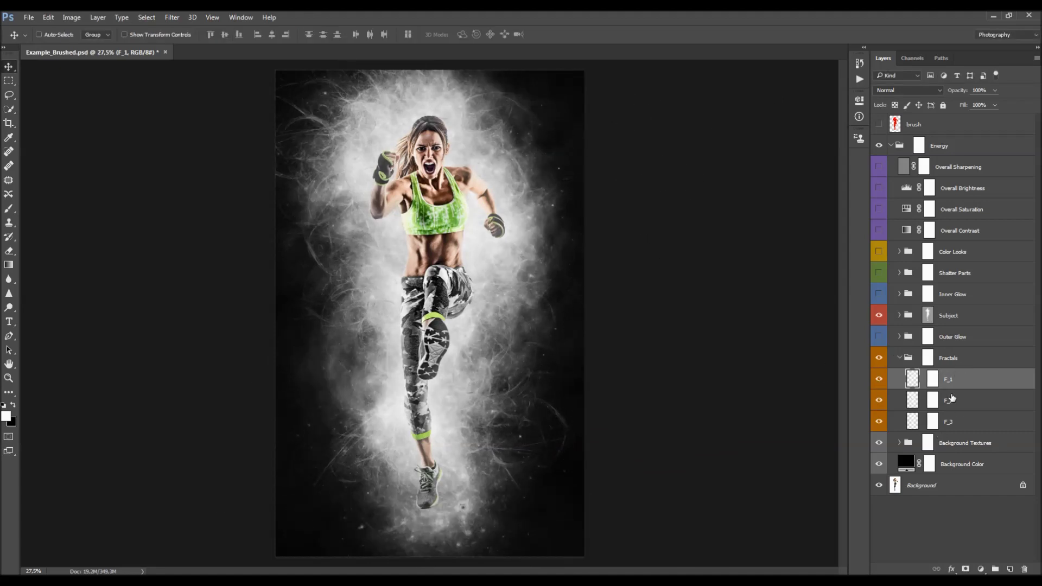
# Collapse the Fractals group and test a black brush stroke on its group mask over the athlete's surroundings, undoing the stroke.
pyautogui.click(905, 359)
pyautogui.click(900, 358)
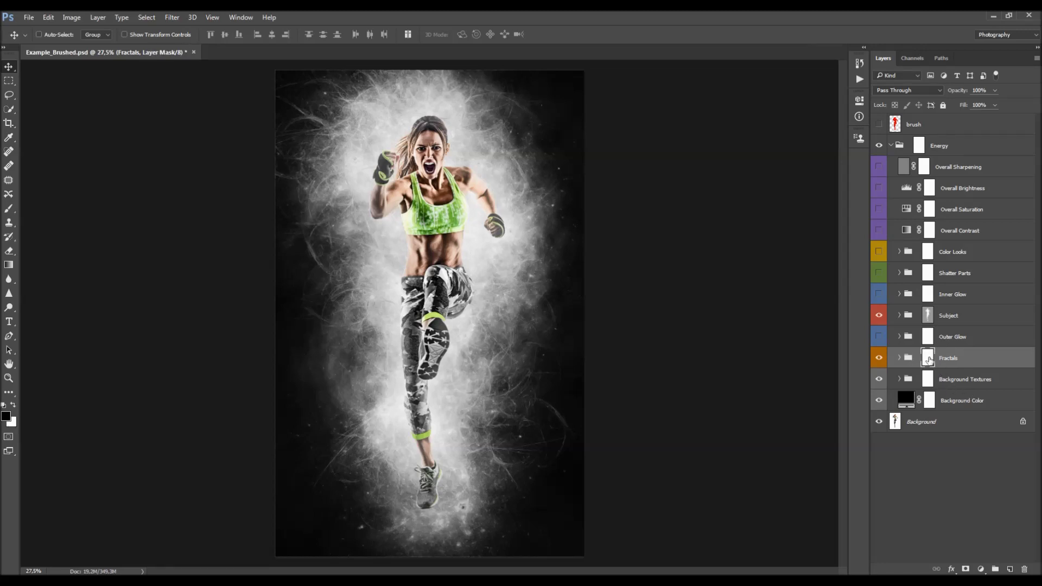
pyautogui.press('b')
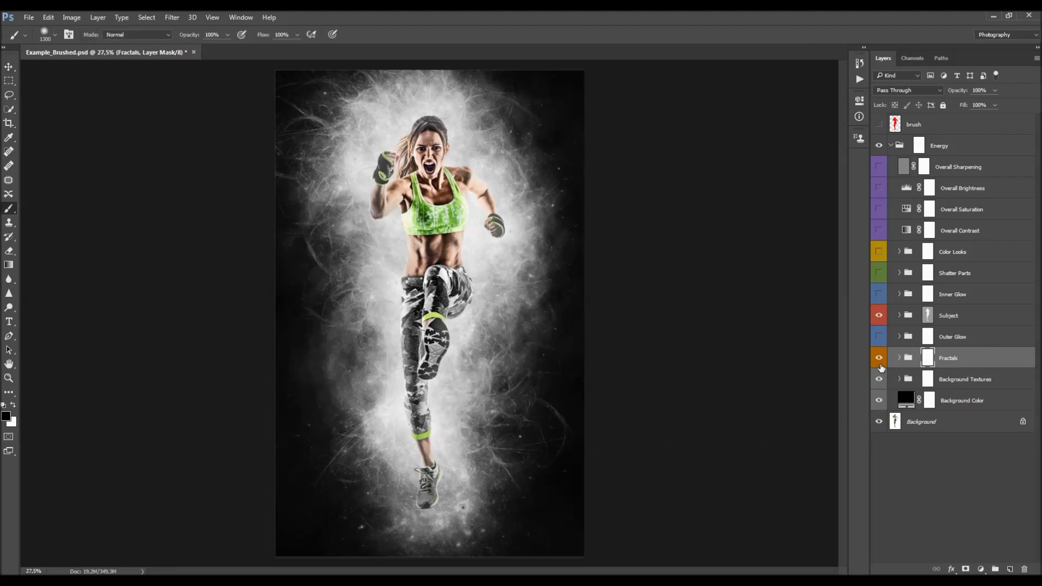
pyautogui.moveTo(349, 489)
pyautogui.mouseDown()
pyautogui.moveTo(330, 425)
pyautogui.moveTo(493, 368)
pyautogui.moveTo(413, 304)
pyautogui.mouseUp()
pyautogui.hotkey('ctrl', 'z')
pyautogui.press('v')
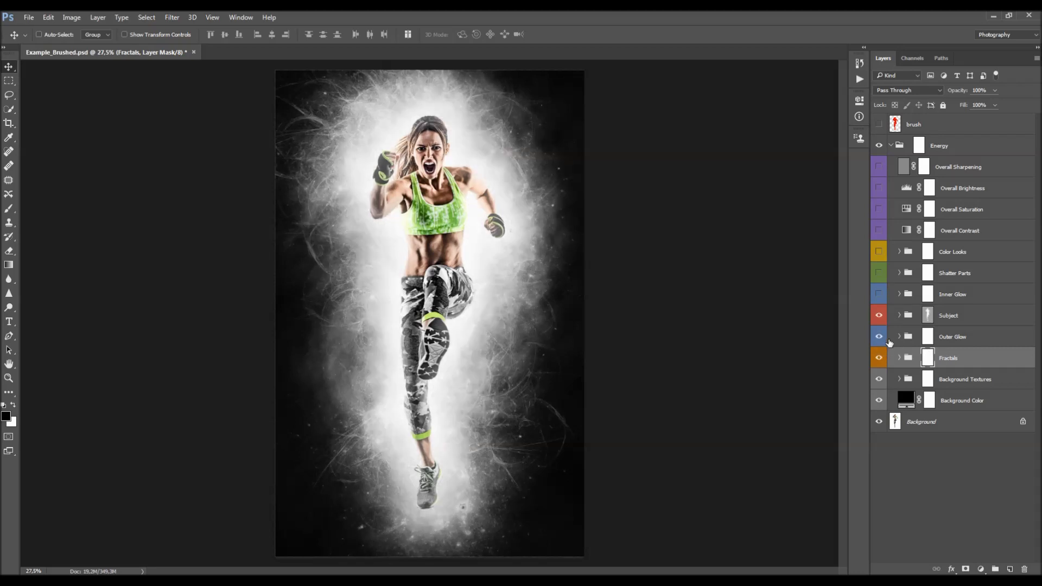
# Show and expand the Outer Glow group, hide Increase Intensity, and toggle OG_1 and OG_2 to compare their glows.
pyautogui.click(929, 338)
pyautogui.click(900, 337)
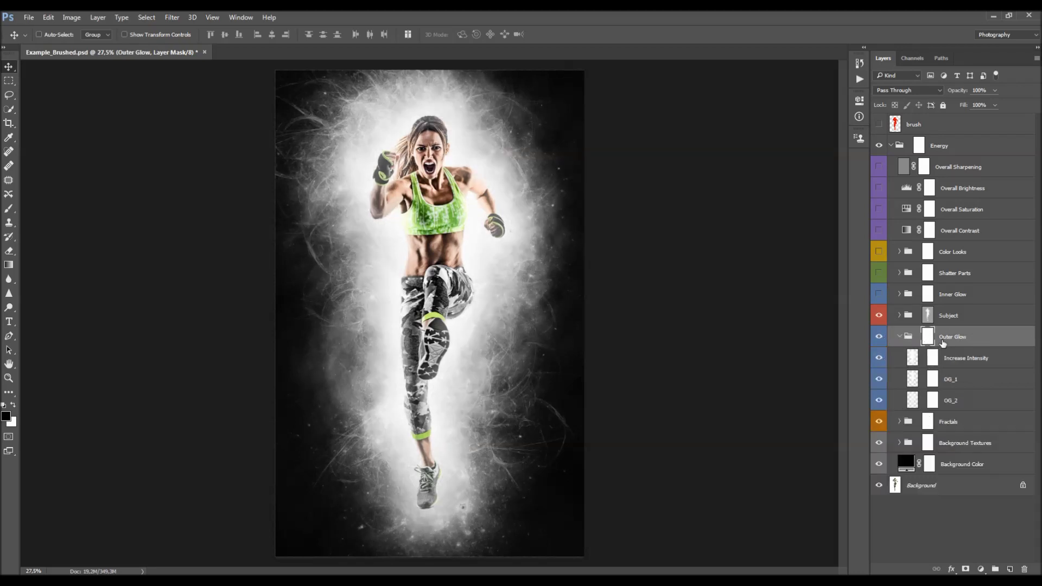
pyautogui.click(956, 379)
pyautogui.click(879, 358)
pyautogui.click(879, 401)
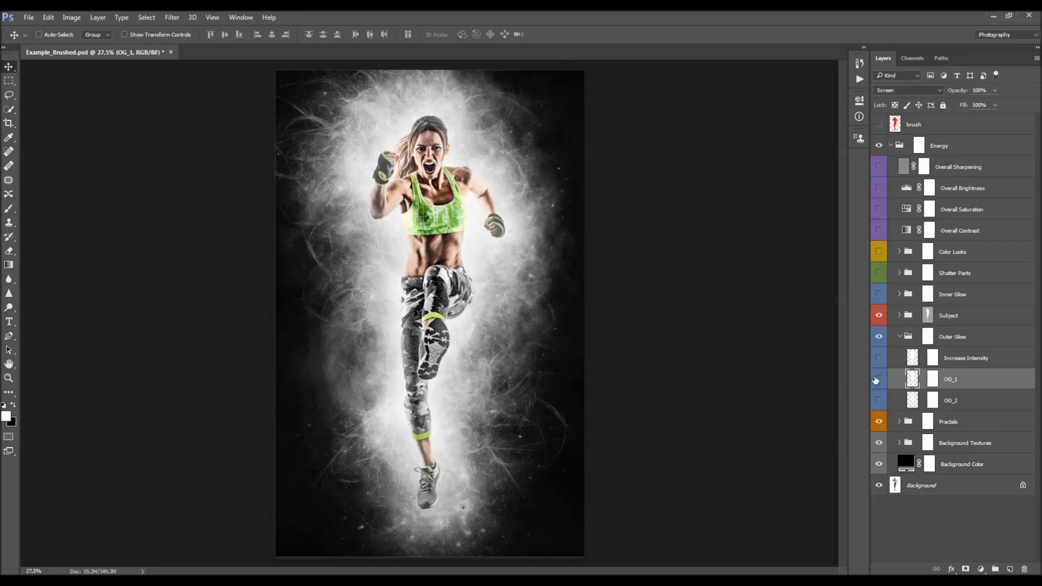
pyautogui.click(880, 400)
# Try lower opacities such as 18% on OG_2, return it to 100%, and toggle the layer to compare its glow.
pyautogui.click(949, 402)
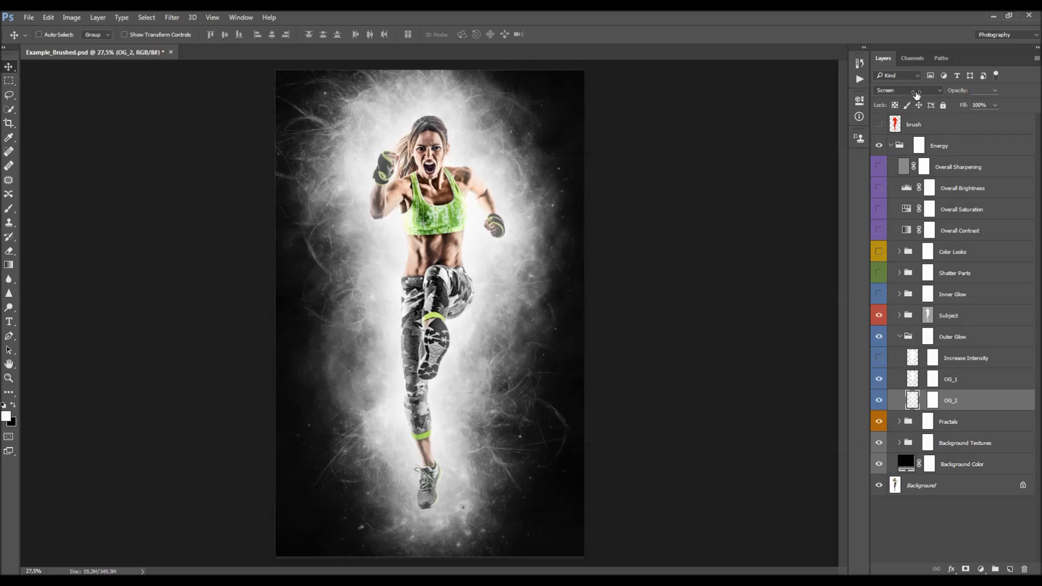
pyautogui.press('Return')
pyautogui.moveTo(958, 91); pyautogui.dragTo(987, 124)
pyautogui.click(995, 91)
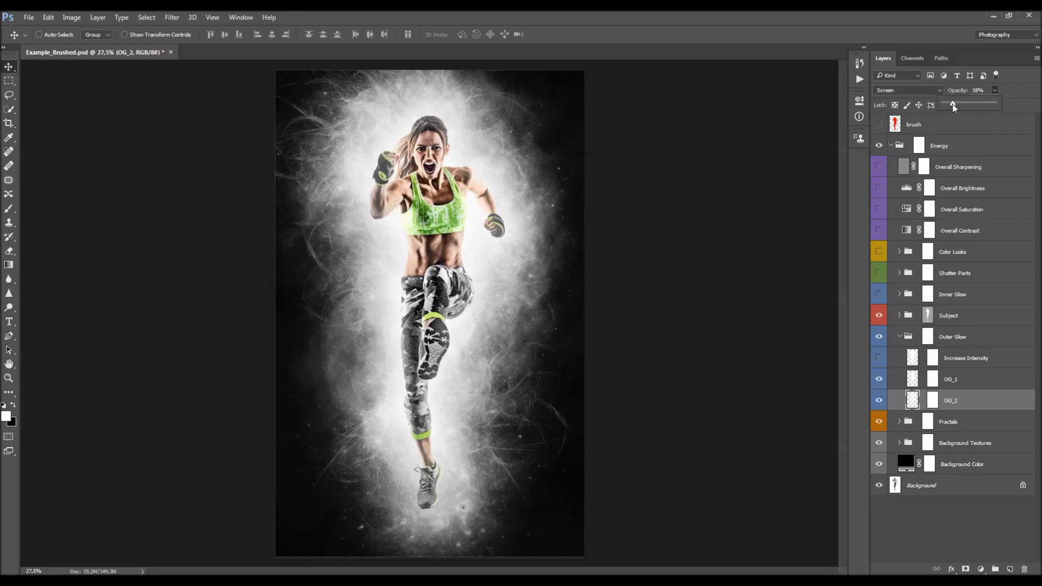
pyautogui.moveTo(954, 107); pyautogui.dragTo(991, 107)
pyautogui.click(1013, 107)
pyautogui.click(880, 401)
pyautogui.click(880, 401)
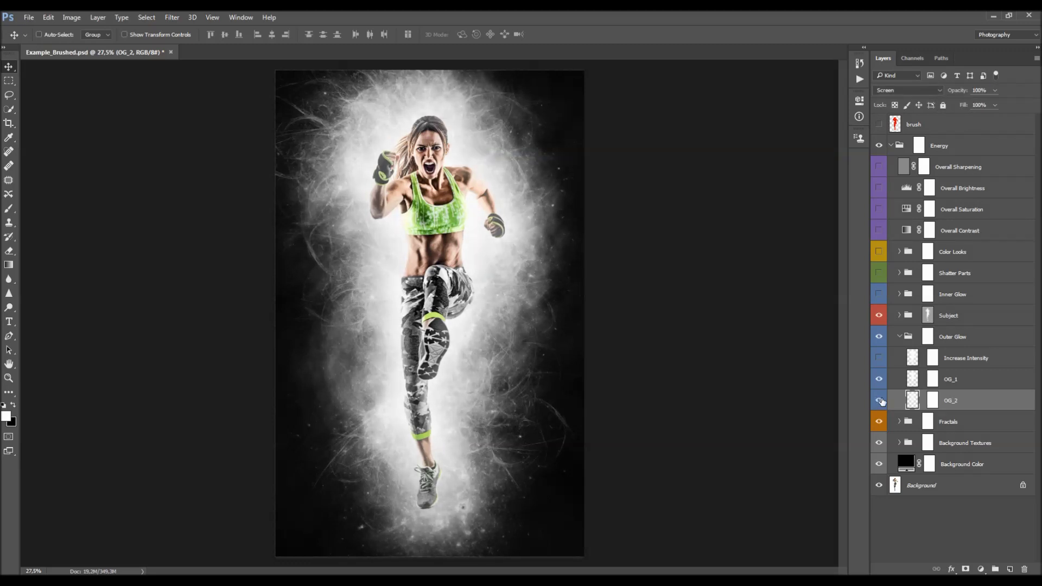
# Show the Increase Intensity layer, set its opacity to 22%, and collapse the Outer Glow group.
pyautogui.click(964, 360)
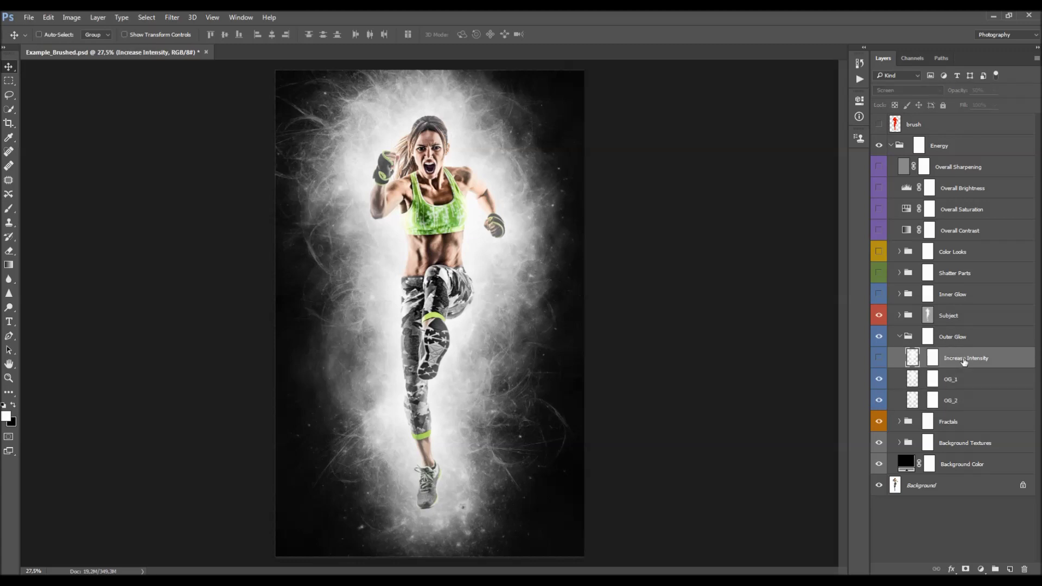
pyautogui.click(879, 359)
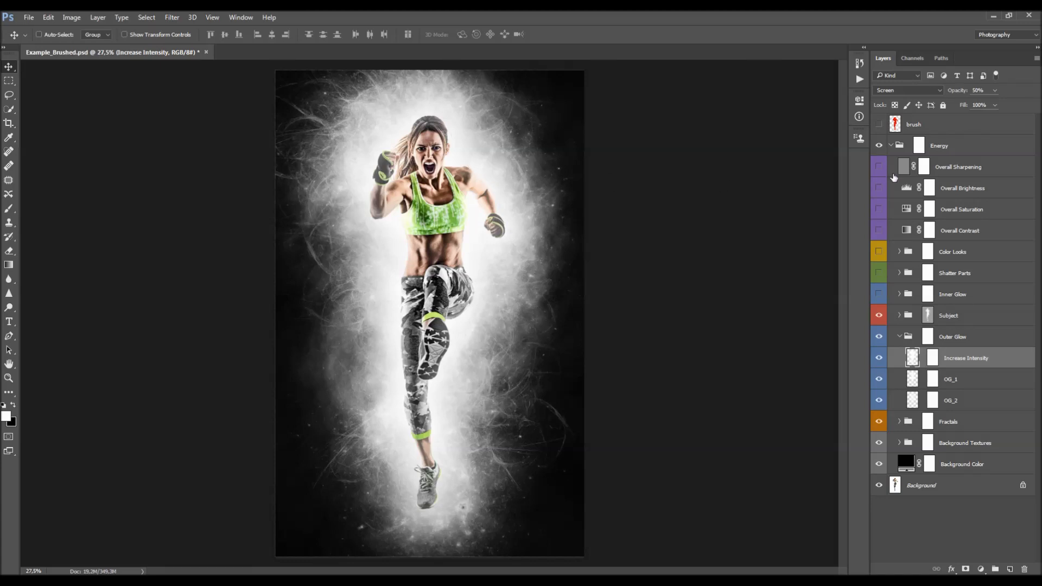
pyautogui.moveTo(967, 95); pyautogui.dragTo(805, 122)
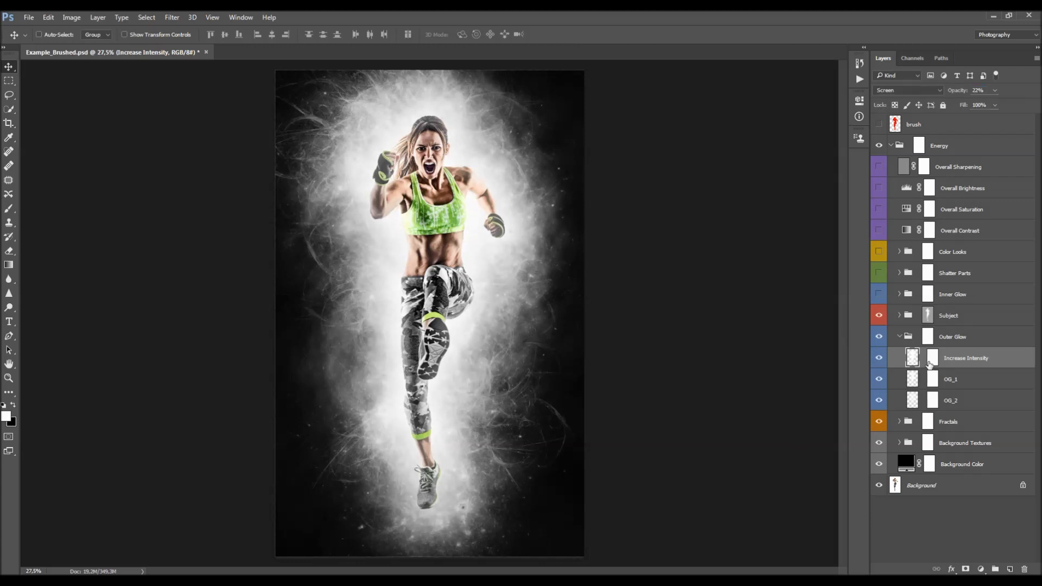
pyautogui.click(899, 337)
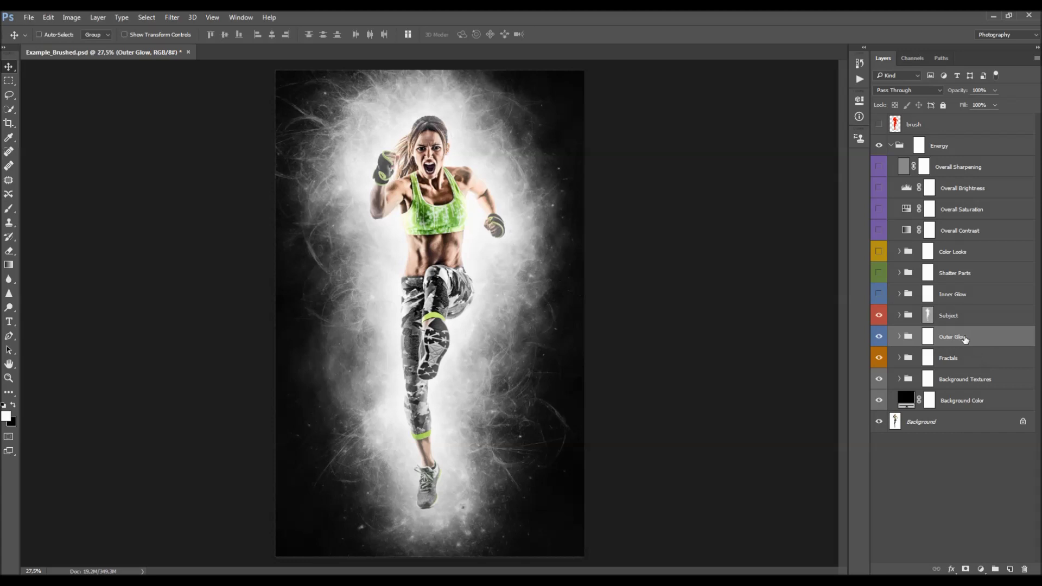
# Inspect the Subject group's mask on its own and open the mask's properties.
pyautogui.click(961, 323)
pyautogui.keyDown('alt'); pyautogui.click(924, 318); pyautogui.keyUp('alt')
pyautogui.keyDown('alt'); pyautogui.click(927, 316); pyautogui.keyUp('alt')
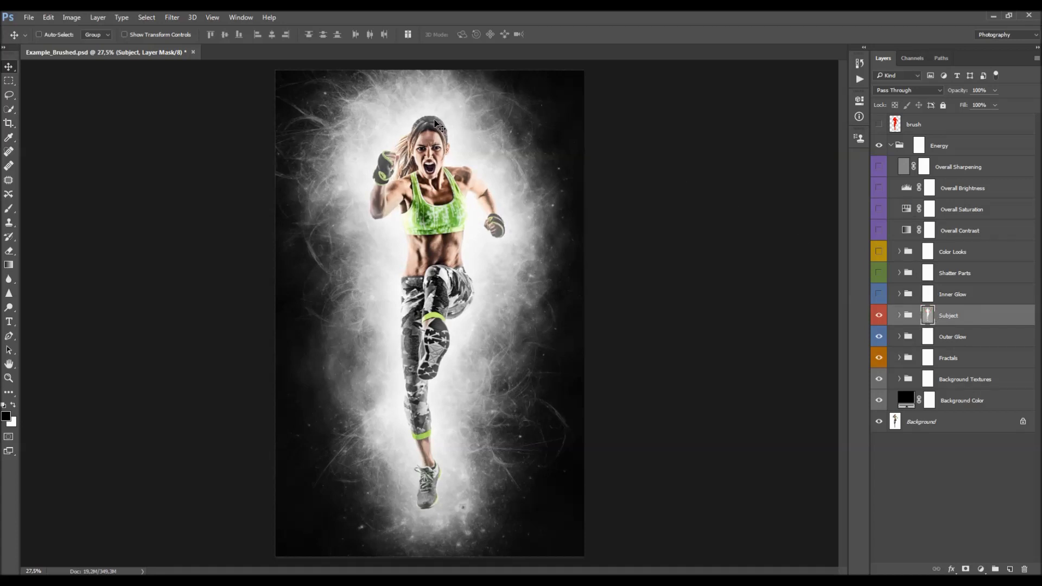
pyautogui.scroll(1, 419, 220)
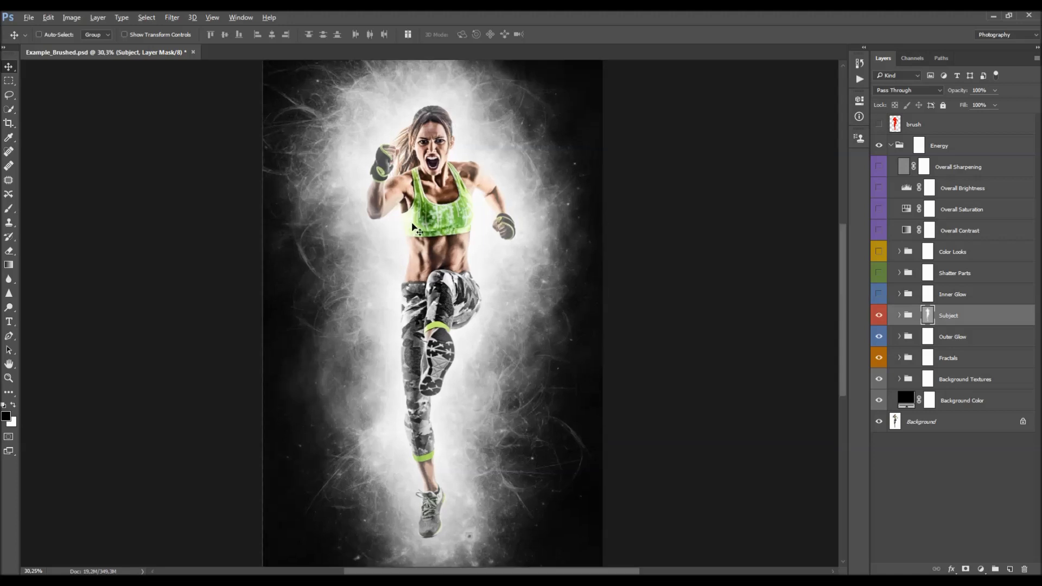
pyautogui.click(859, 101)
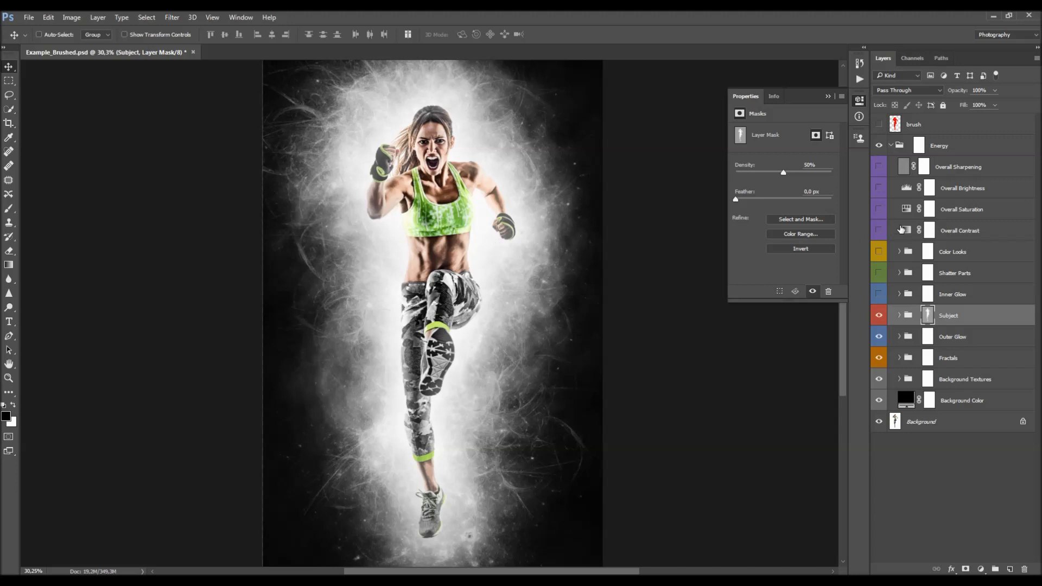
# Try several densities on the Subject group's mask, compare with the mask disabled, and set the density to 26%.
pyautogui.moveTo(783, 172); pyautogui.dragTo(751, 174)
pyautogui.moveTo(819, 174); pyautogui.dragTo(789, 175)
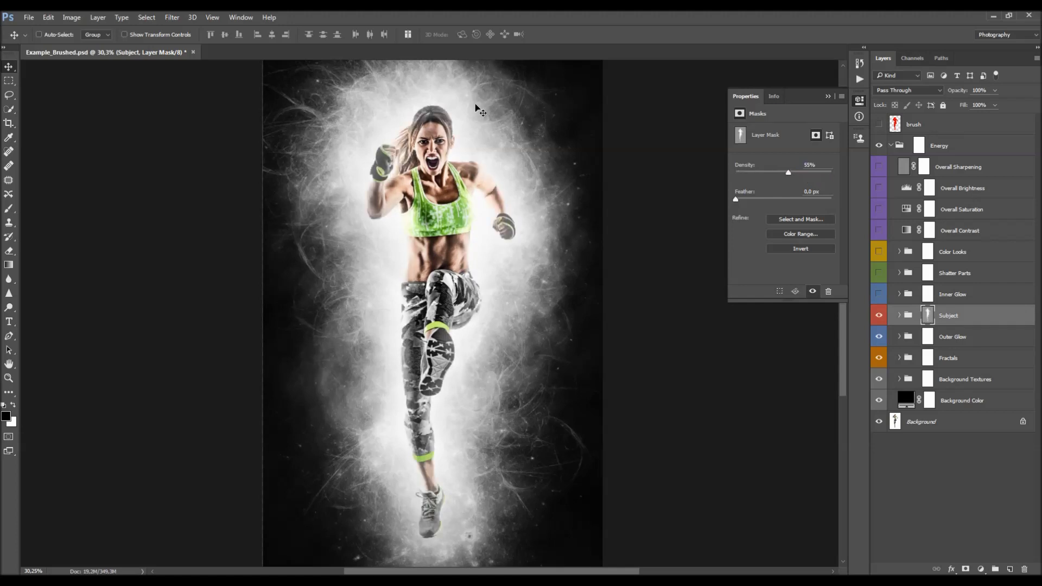
pyautogui.moveTo(787, 171); pyautogui.dragTo(758, 181)
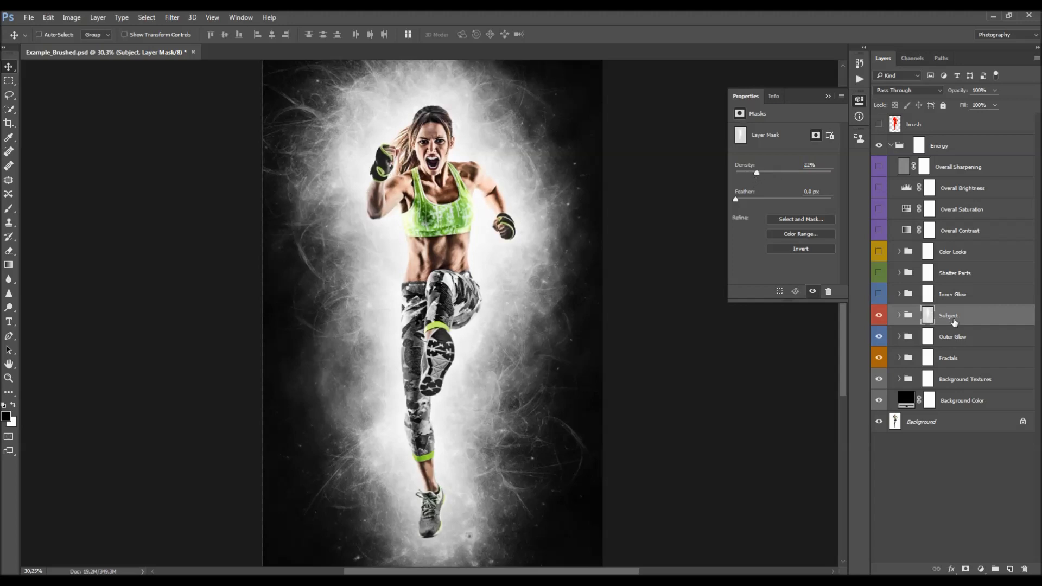
pyautogui.moveTo(761, 171); pyautogui.dragTo(763, 172)
pyautogui.keyDown('shift'); pyautogui.click(927, 317); pyautogui.keyUp('shift')
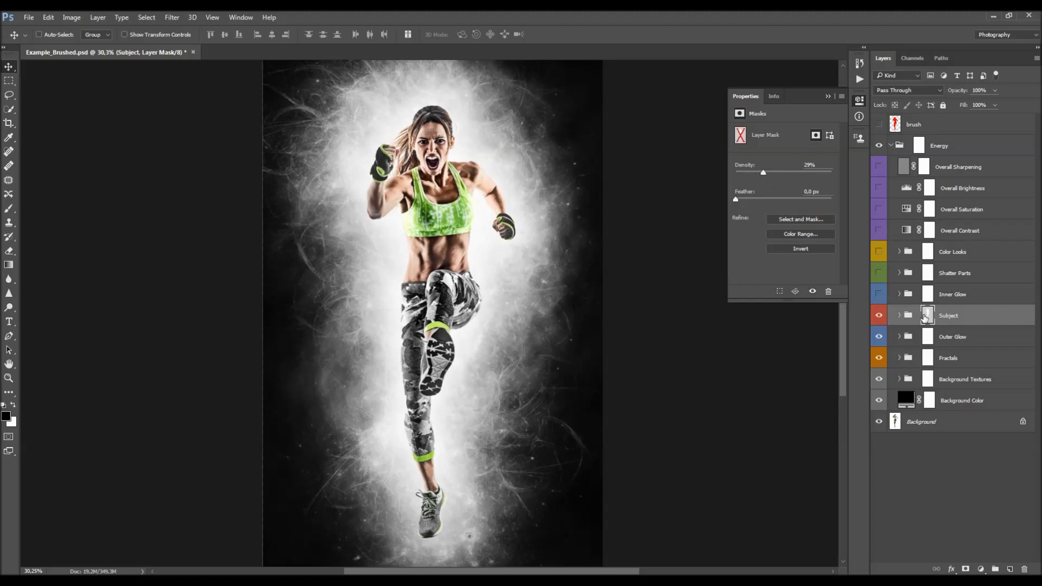
pyautogui.keyDown('shift'); pyautogui.click(926, 317); pyautogui.keyUp('shift')
pyautogui.moveTo(763, 171); pyautogui.dragTo(761, 171)
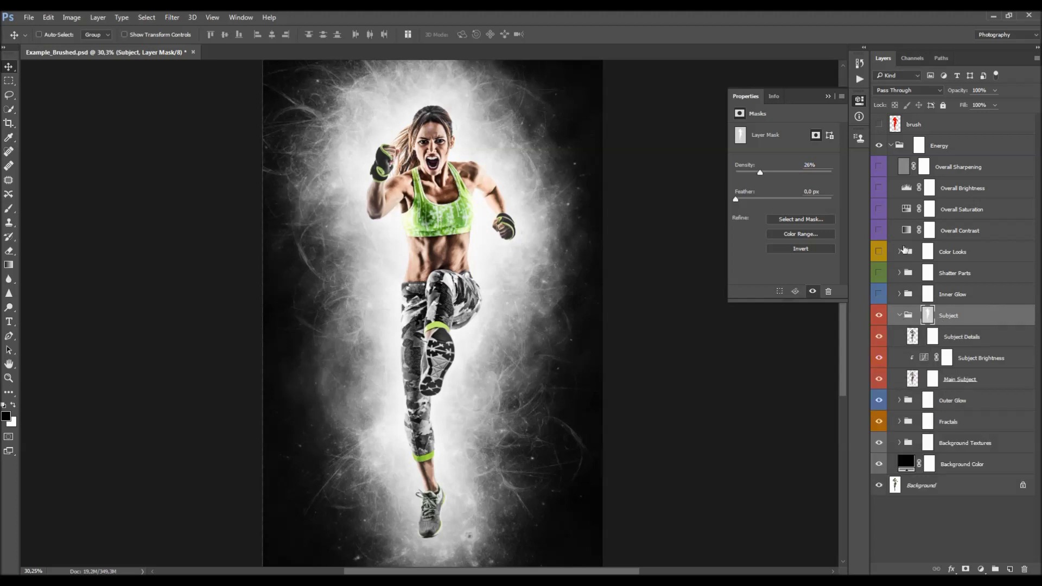
# Close the mask properties and toggle the Main Subject layer's visibility to compare the athlete with and without it.
pyautogui.click(831, 97)
pyautogui.click(961, 379)
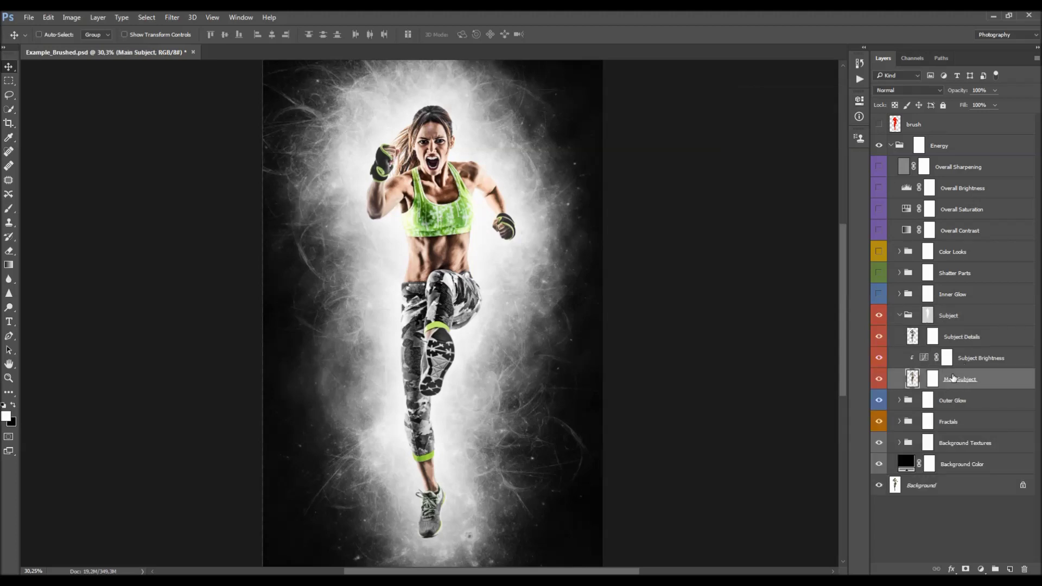
pyautogui.click(880, 380)
pyautogui.click(880, 379)
pyautogui.click(879, 380)
pyautogui.click(879, 380)
pyautogui.hotkey('ctrl', '0')
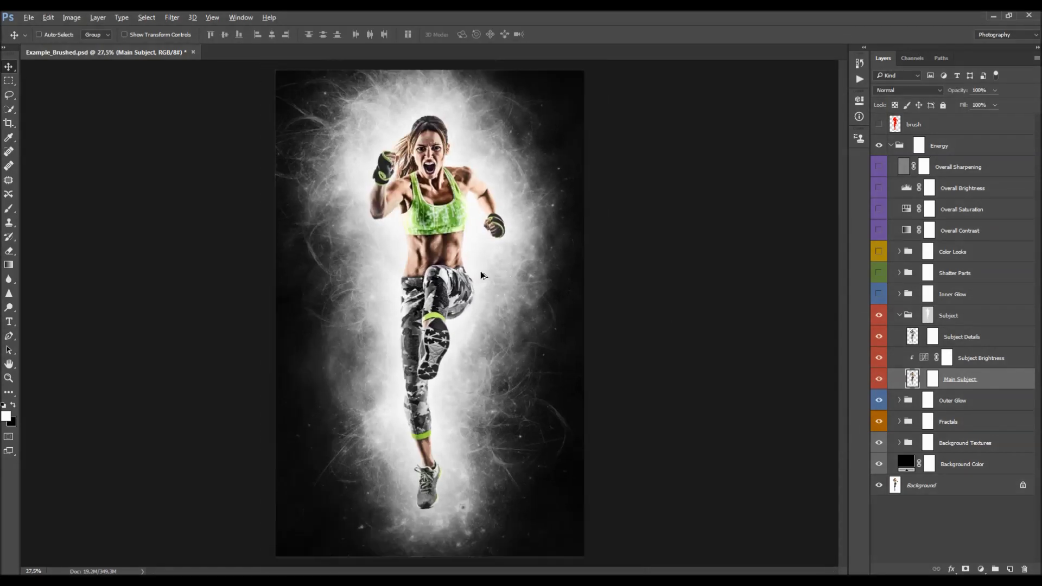
# Try hiding the athlete's arms by painting black on the Main Subject layer's mask with a soft 900 px brush.
pyautogui.click(933, 379)
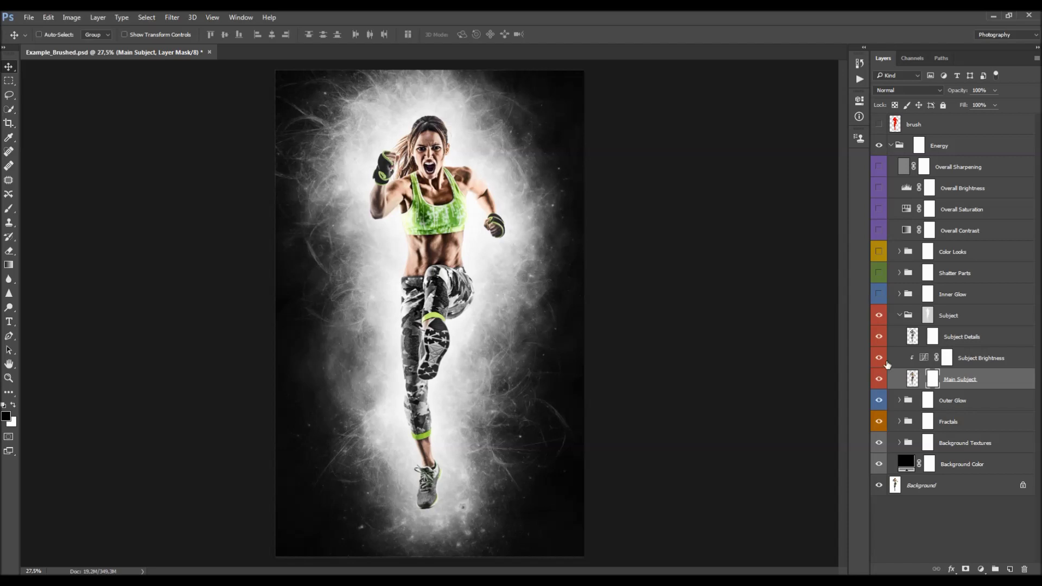
pyautogui.press('b')
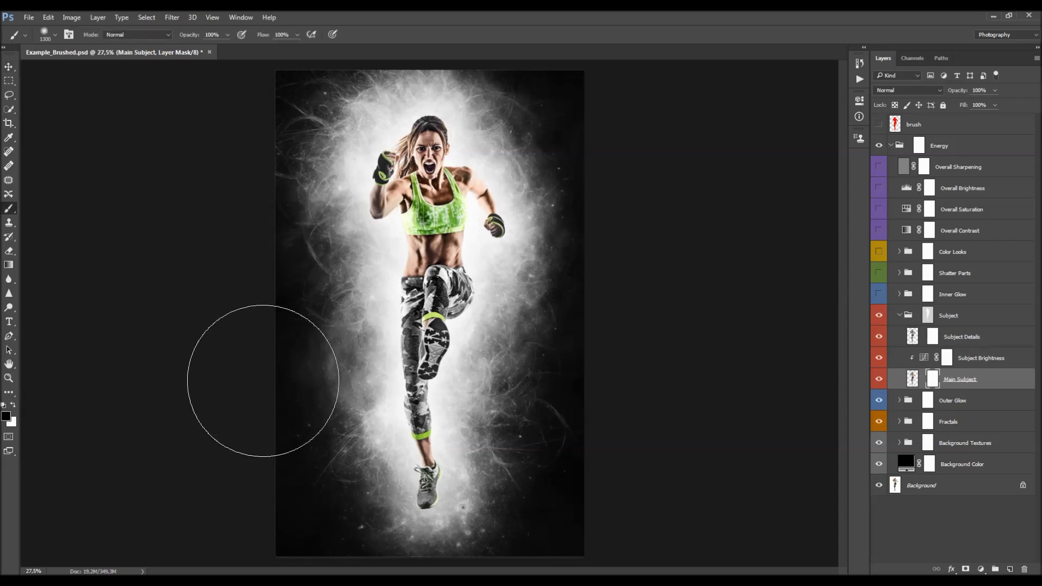
pyautogui.press('[')
pyautogui.press('[')
pyautogui.press('[')
pyautogui.press('[')
pyautogui.moveTo(530, 217)
pyautogui.mouseDown()
pyautogui.moveTo(559, 217)
pyautogui.moveTo(558, 233)
pyautogui.moveTo(540, 230)
pyautogui.mouseUp()
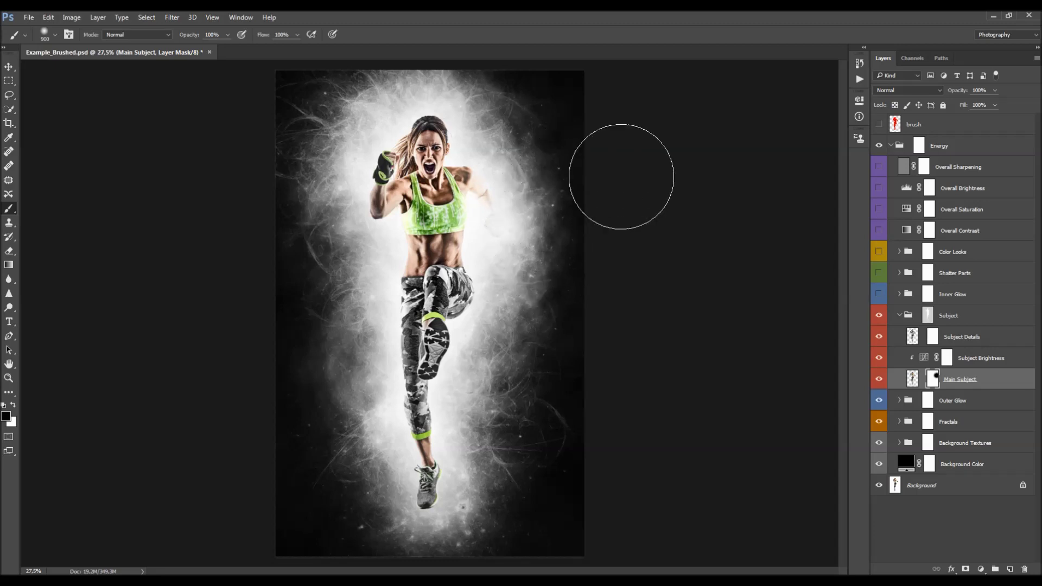
pyautogui.moveTo(326, 256)
pyautogui.mouseDown()
pyautogui.moveTo(324, 194)
pyautogui.moveTo(314, 294)
pyautogui.mouseUp()
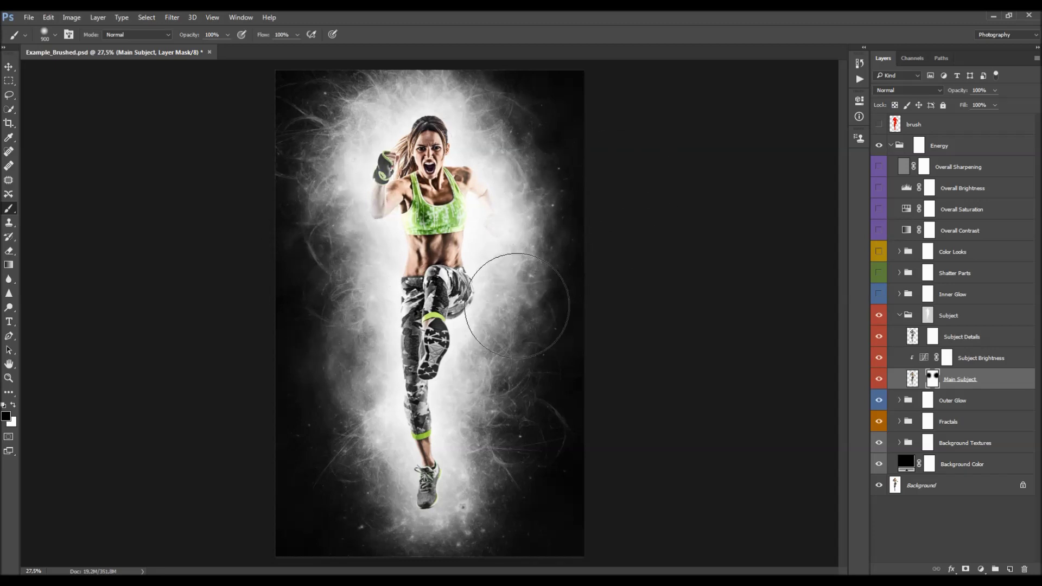
pyautogui.hotkey('ctrl', 'z')
# Try painting out the athlete's lower legs on the Main Subject mask, and undo all the painting on it.
pyautogui.moveTo(480, 508)
pyautogui.mouseDown()
pyautogui.moveTo(456, 488)
pyautogui.moveTo(448, 500)
pyautogui.moveTo(473, 402)
pyautogui.moveTo(519, 449)
pyautogui.mouseUp()
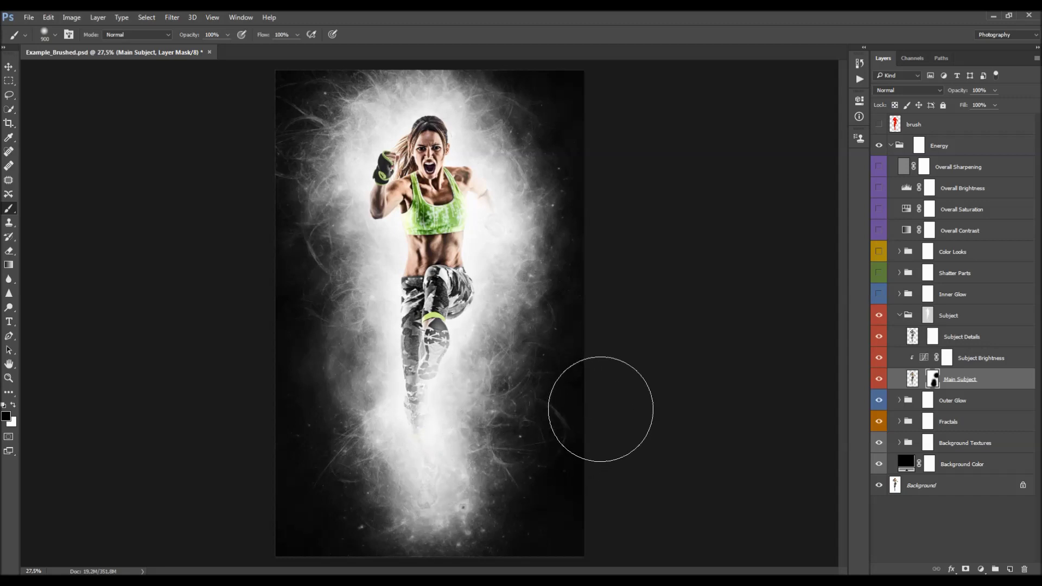
pyautogui.hotkey('ctrl', 'z')
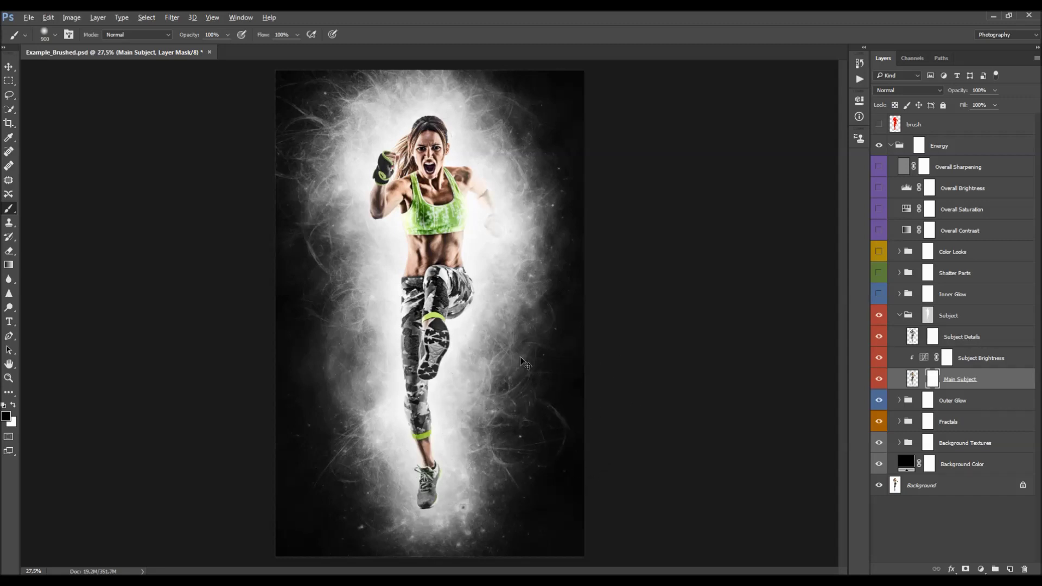
pyautogui.hotkey('ctrl', 'z')
pyautogui.press('v')
# Raise the midtone point of the Subject Brightness curve slightly and compare the athlete with and without the adjustment.
pyautogui.click(994, 363)
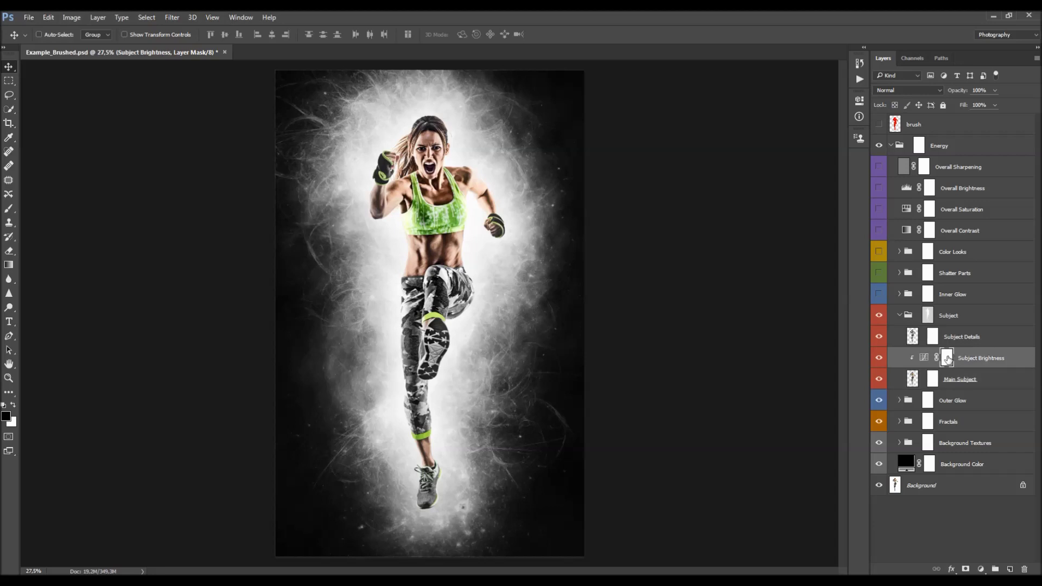
pyautogui.doubleClick(924, 358)
pyautogui.moveTo(742, 301); pyautogui.dragTo(631, 429)
pyautogui.moveTo(727, 242)
pyautogui.mouseDown()
pyautogui.moveTo(721, 261)
pyautogui.moveTo(727, 224)
pyautogui.moveTo(759, 225)
pyautogui.moveTo(771, 189)
pyautogui.moveTo(756, 238)
pyautogui.moveTo(728, 228)
pyautogui.mouseUp()
pyautogui.click(880, 357)
pyautogui.click(880, 358)
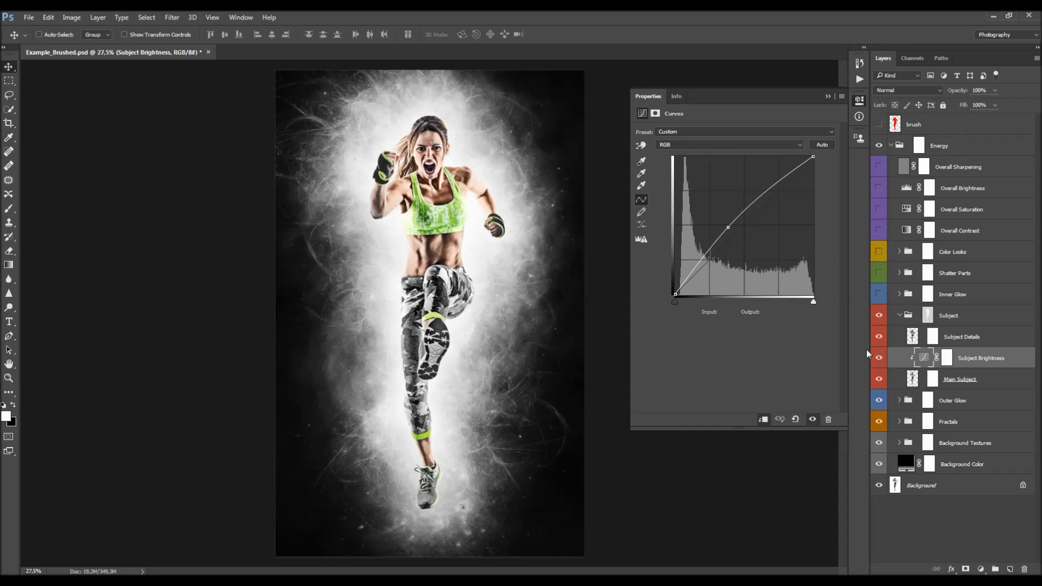
pyautogui.hotkey('ctrl', '+')
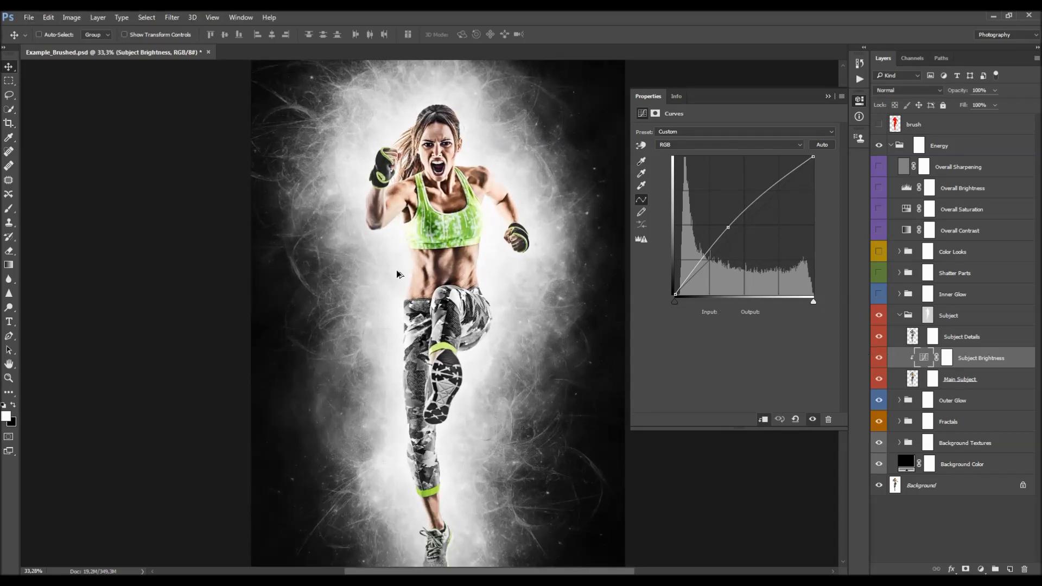
pyautogui.scroll(-2, 570, 298)
pyautogui.click(829, 98)
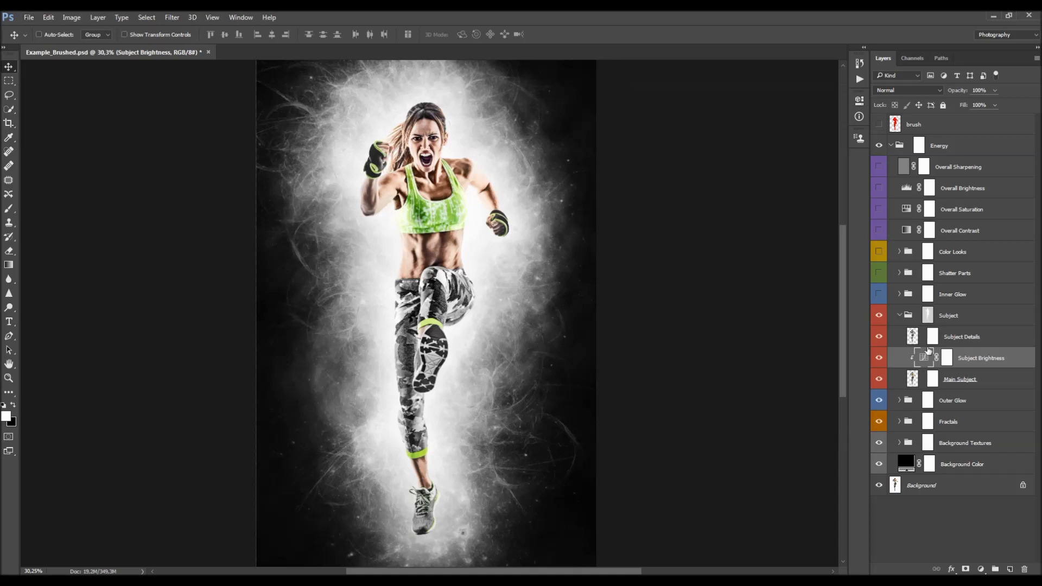
# Toggle the Subject Details layer's visibility repeatedly to compare the athlete with and without the extra detail.
pyautogui.click(963, 342)
pyautogui.click(879, 337)
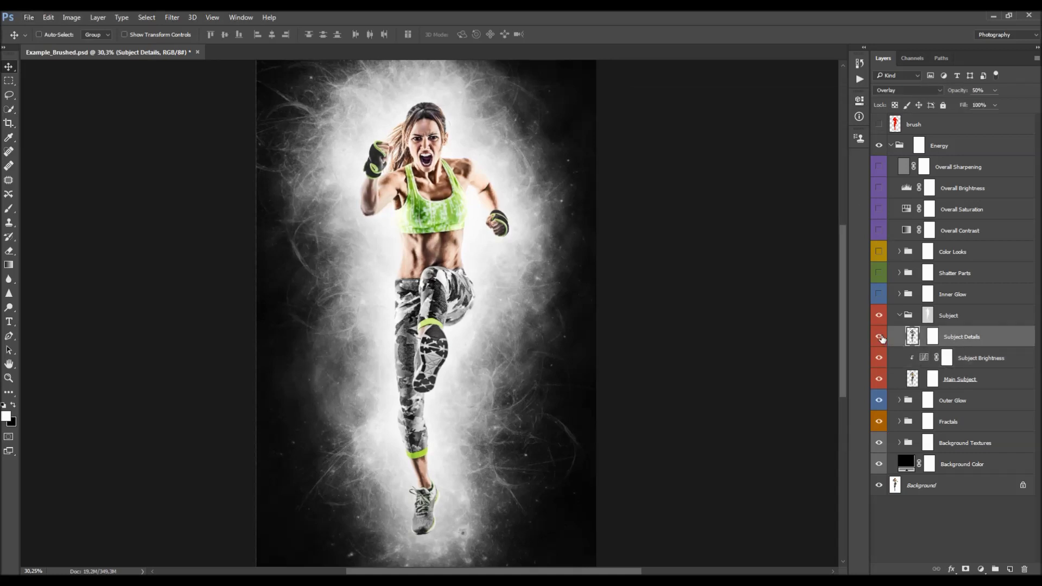
pyautogui.click(879, 337)
pyautogui.click(878, 337)
pyautogui.click(879, 338)
pyautogui.click(879, 338)
pyautogui.click(879, 338)
# Try the Subject Details layer at 100% opacity, and set it back to 50%.
pyautogui.moveTo(959, 96)
pyautogui.mouseDown()
pyautogui.moveTo(787, 107)
pyautogui.moveTo(954, 112)
pyautogui.mouseUp()
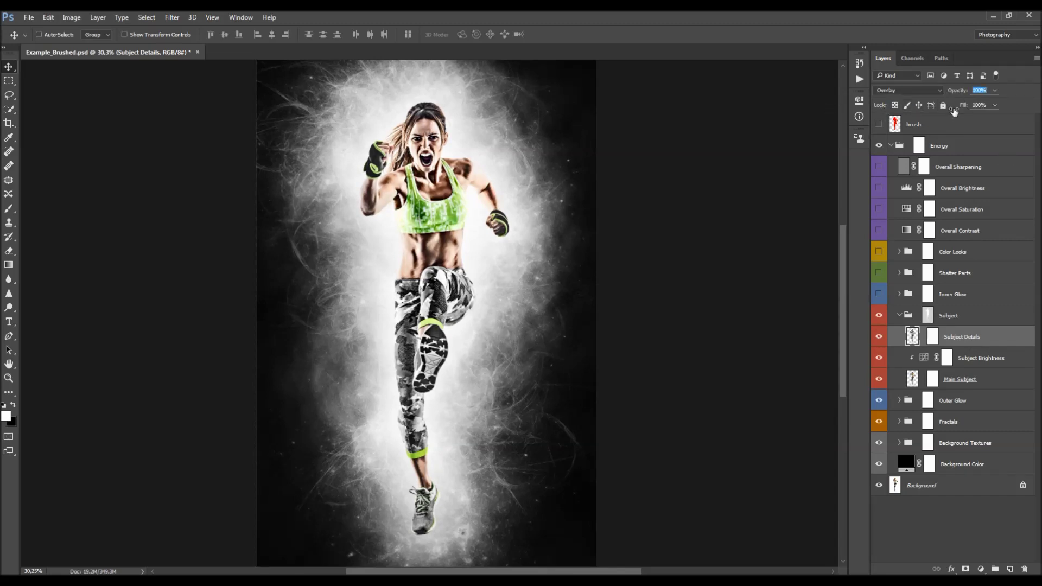
pyautogui.press('1')
pyautogui.press('0')
pyautogui.press('5')
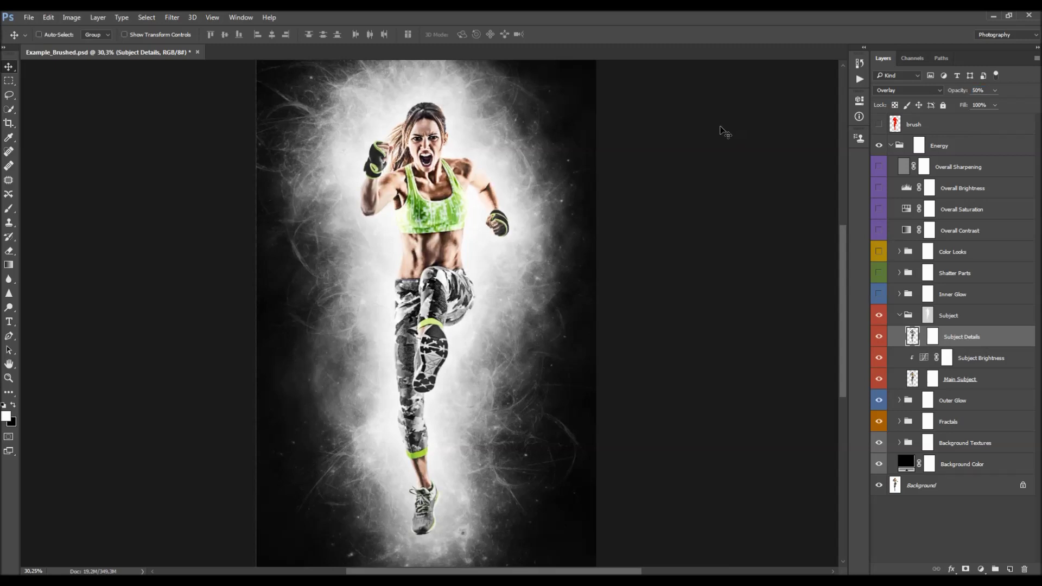
# Collapse the Subject group, and show and expand the Inner Glow group.
pyautogui.click(900, 315)
pyautogui.click(928, 296)
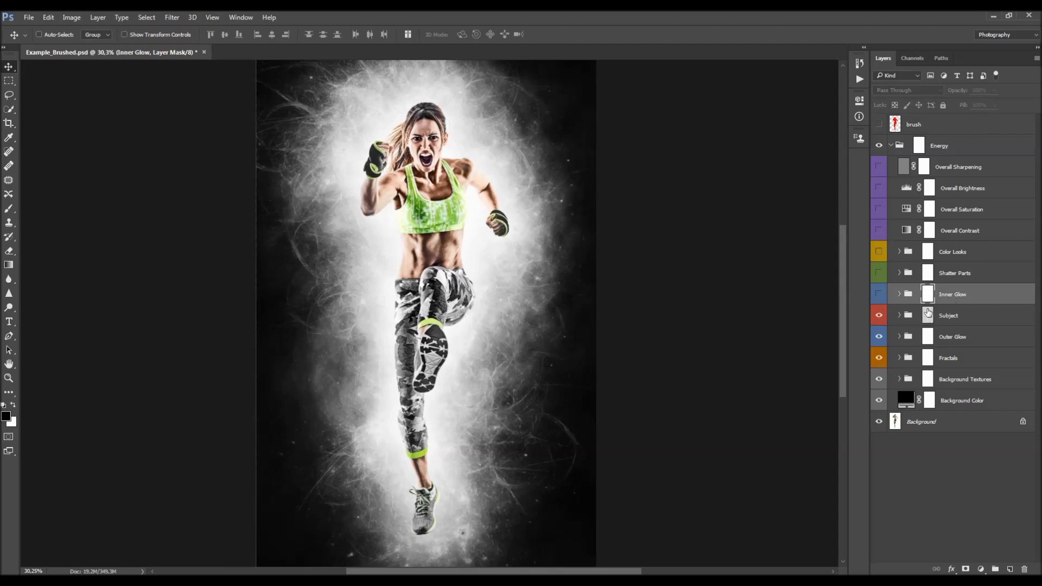
pyautogui.click(879, 295)
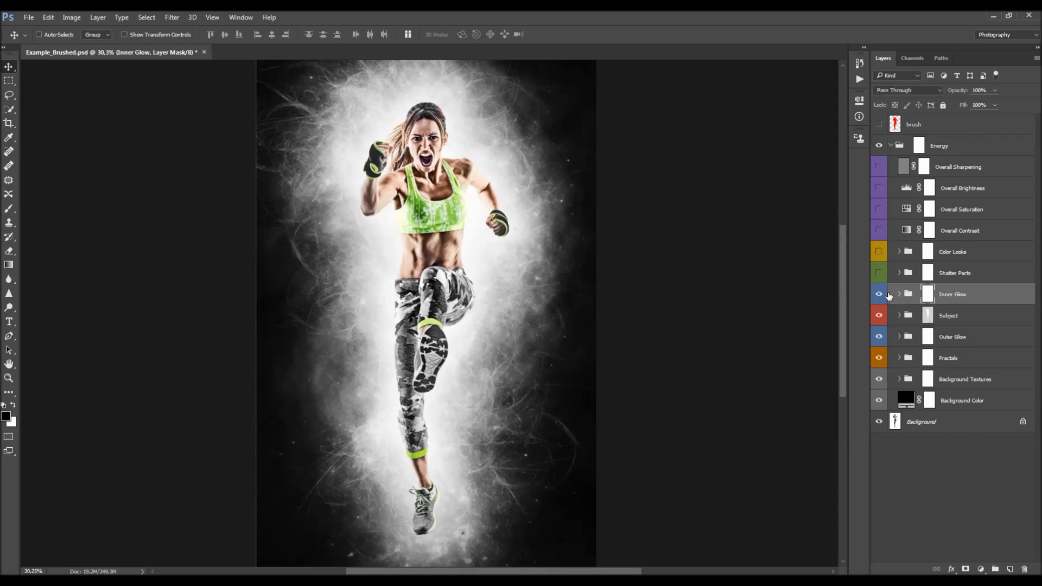
pyautogui.click(899, 294)
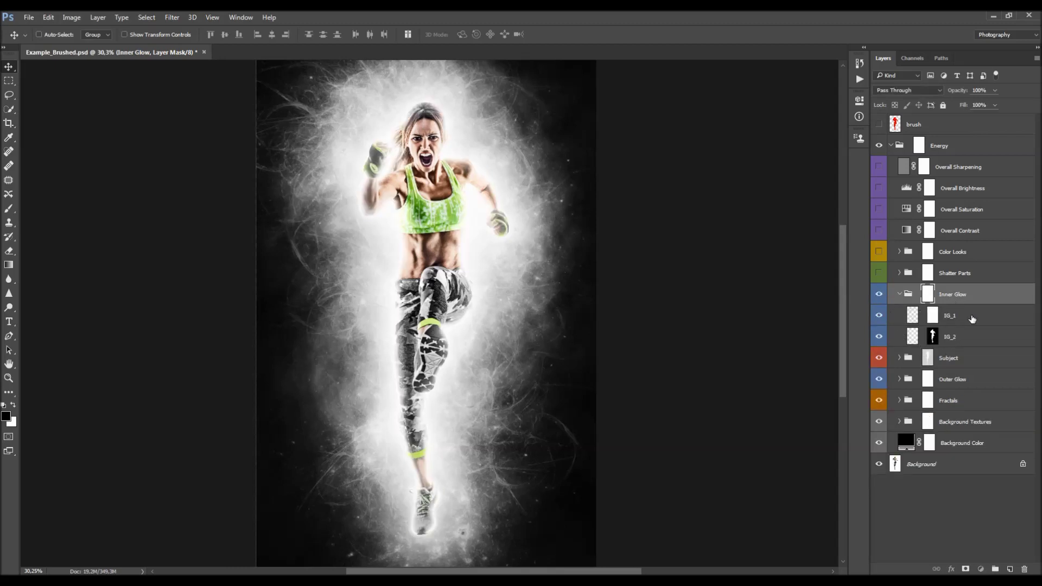
# Compare the image with and without the IG_2 layer while IG_1 is hidden.
pyautogui.click(922, 327)
pyautogui.click(880, 337)
pyautogui.click(880, 338)
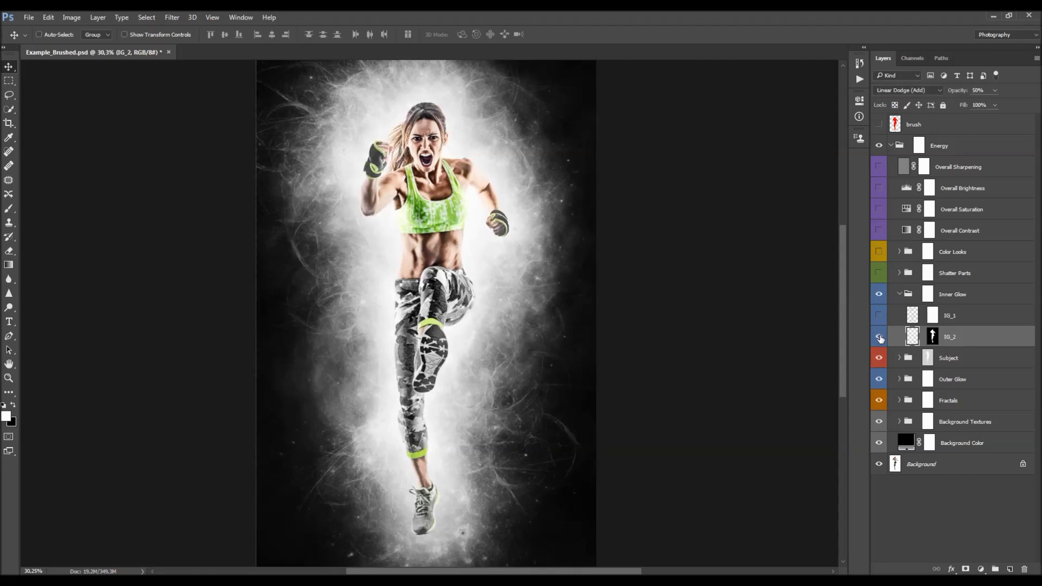
pyautogui.click(880, 338)
pyautogui.click(880, 337)
pyautogui.click(880, 337)
# Lower the IG_2 layer's opacity to 33%, checking the glow with the layer on and off.
pyautogui.moveTo(961, 94); pyautogui.dragTo(950, 94)
pyautogui.click(880, 337)
pyautogui.click(880, 337)
pyautogui.click(880, 338)
pyautogui.click(880, 337)
pyautogui.moveTo(954, 94); pyautogui.dragTo(957, 94)
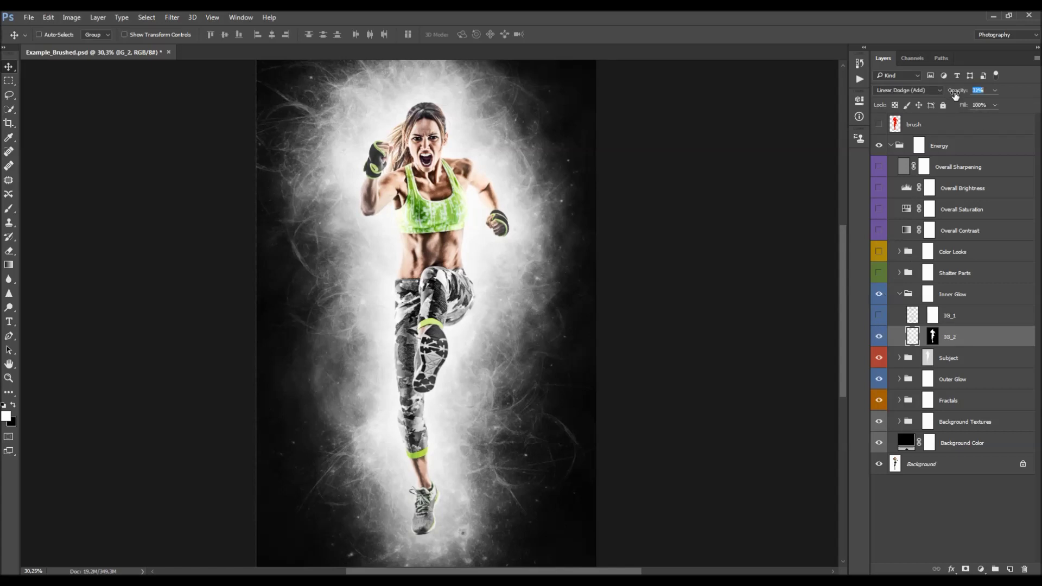
# Show the IG_1 layer and toggle its visibility to compare the edge glow around the athlete.
pyautogui.click(955, 316)
pyautogui.click(880, 315)
pyautogui.click(880, 315)
pyautogui.click(880, 316)
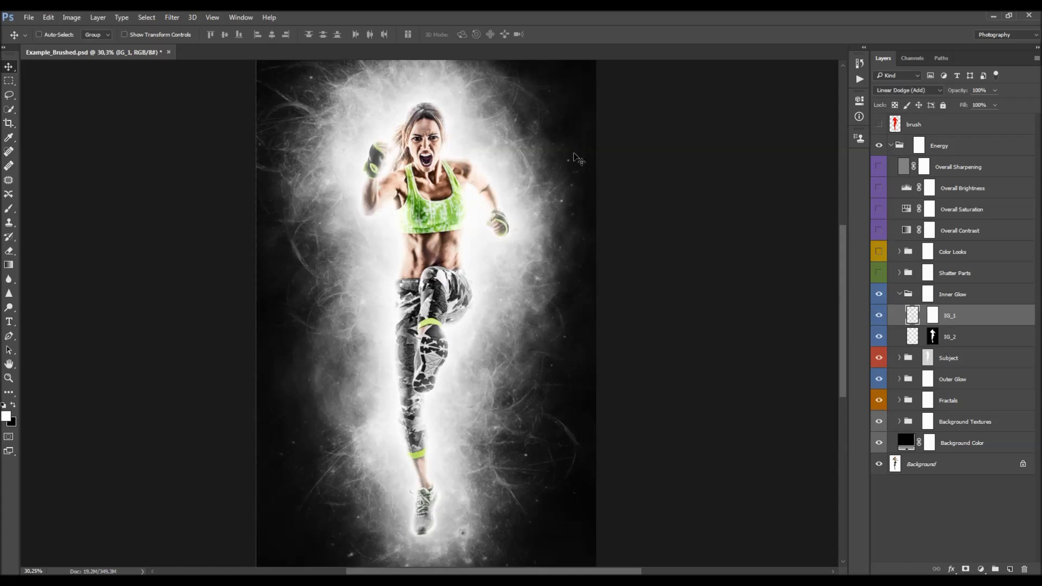
pyautogui.click(880, 316)
pyautogui.click(880, 316)
# Set the IG_1 layer's opacity to 83% and compare the athlete with and without the layer.
pyautogui.moveTo(964, 92); pyautogui.dragTo(955, 94)
pyautogui.click(880, 313)
pyautogui.click(881, 314)
pyautogui.click(881, 314)
pyautogui.click(880, 314)
pyautogui.click(881, 314)
pyautogui.click(881, 314)
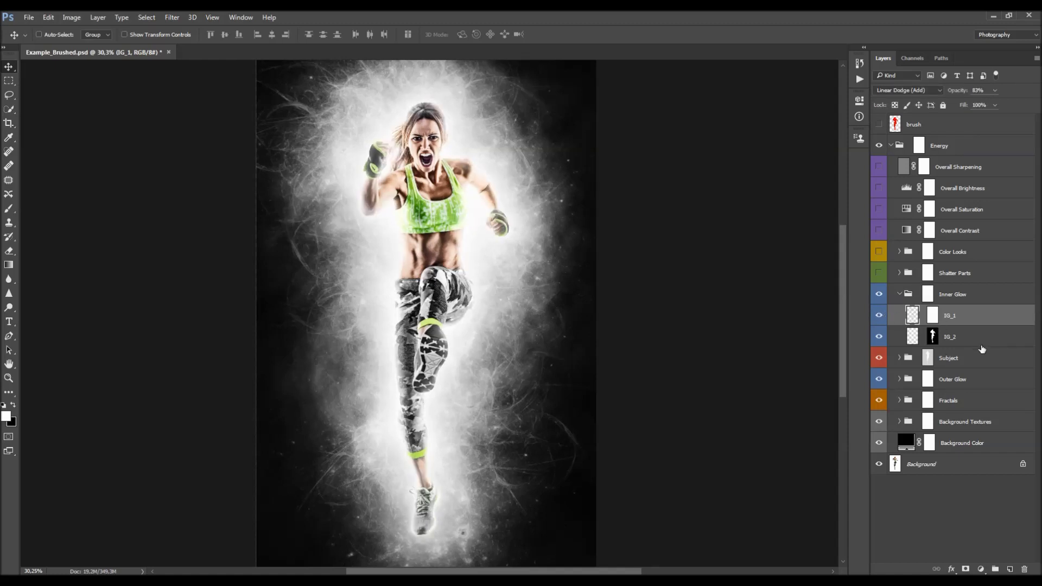
# Collapse the Inner Glow group, and show and expand the Shatter Parts group.
pyautogui.click(899, 294)
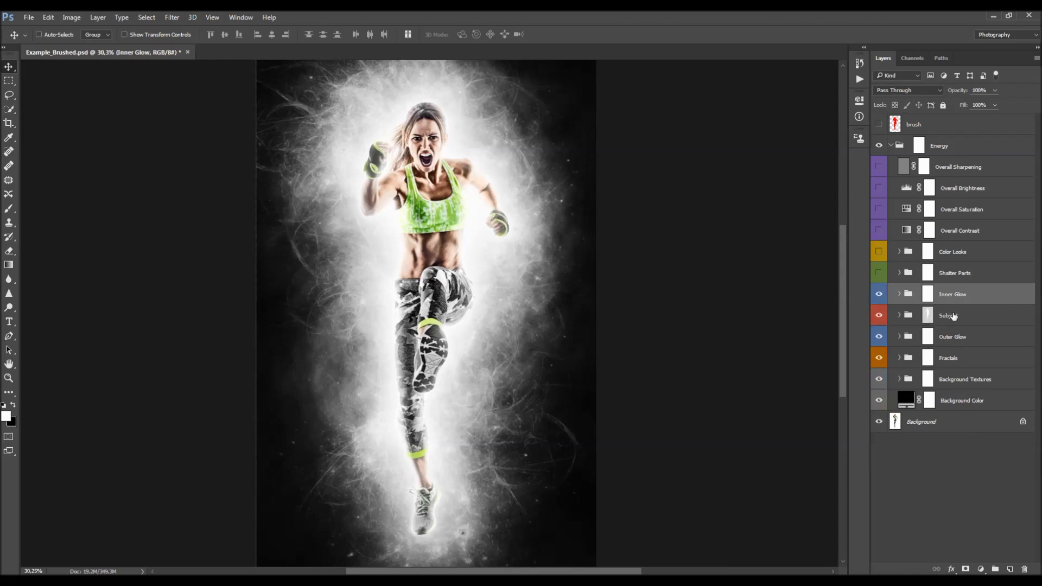
pyautogui.click(958, 274)
pyautogui.click(880, 273)
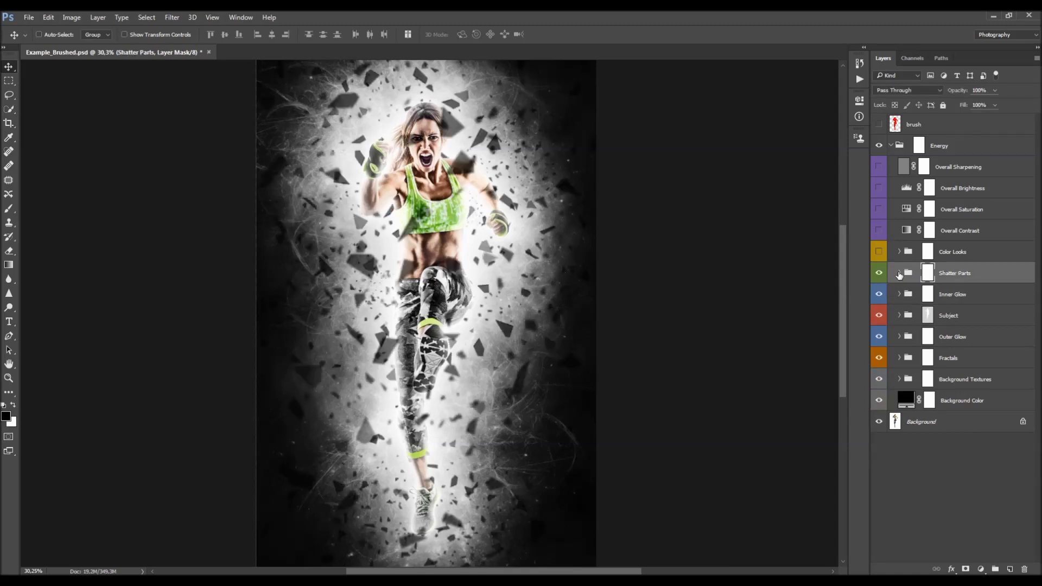
pyautogui.click(900, 273)
pyautogui.scroll(-1, 754, 258)
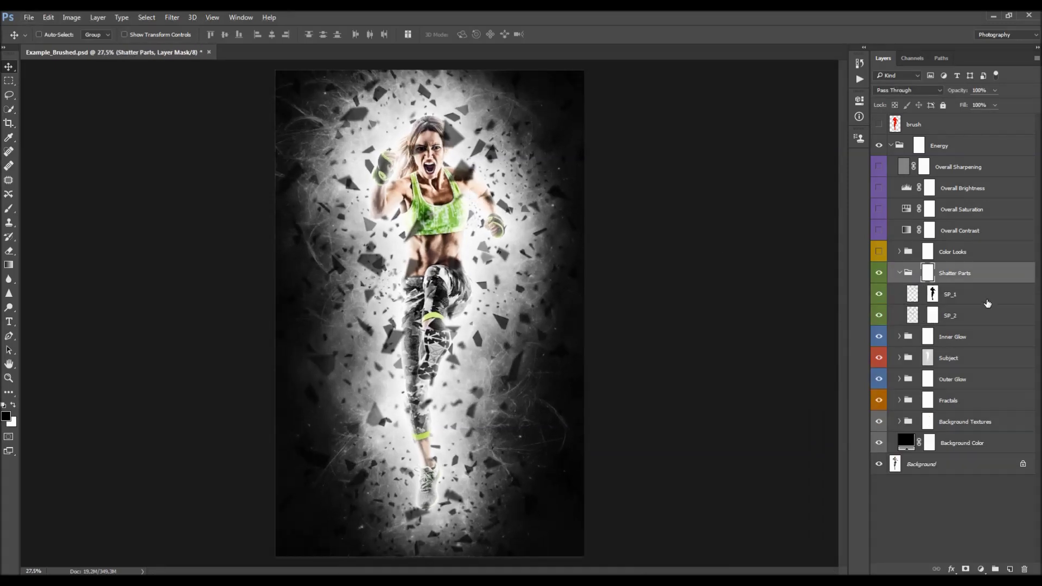
# View the SP_1 and SP_2 shatter layers one at a time, finishing with only SP_2 visible and selected.
pyautogui.click(955, 300)
pyautogui.click(879, 295)
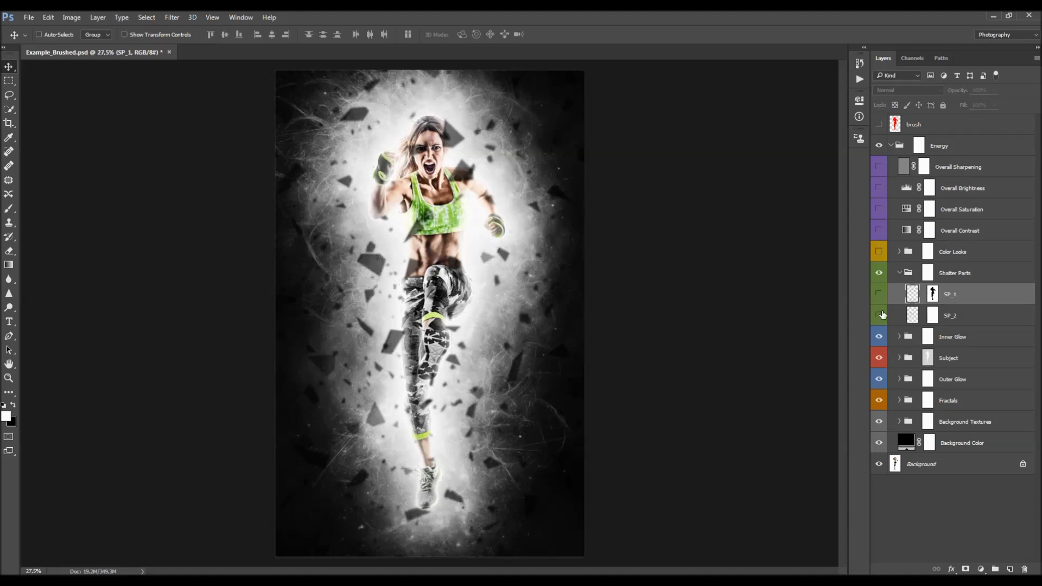
pyautogui.keyDown('alt'); pyautogui.click(879, 295); pyautogui.keyUp('alt')
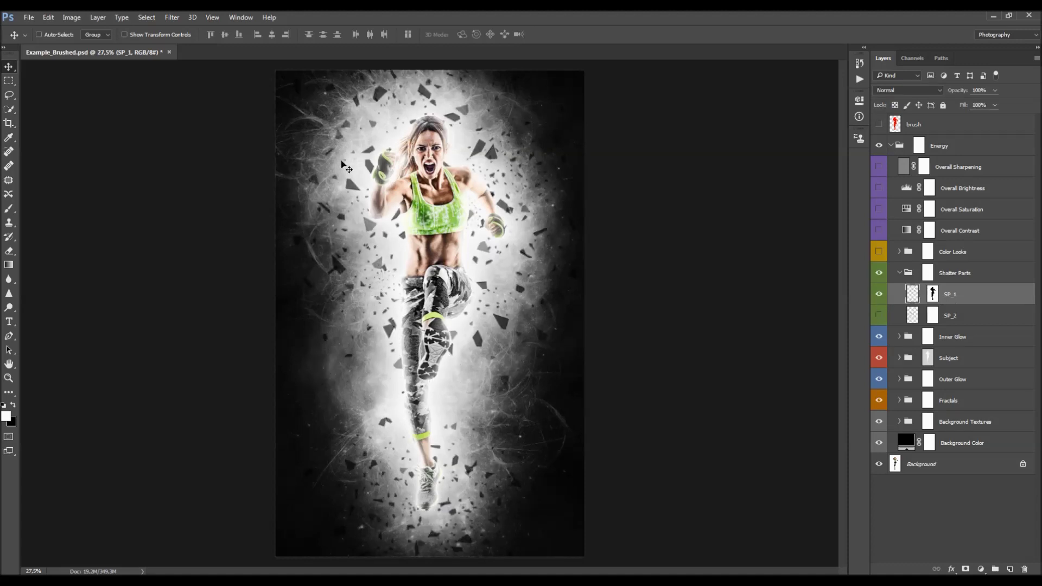
pyautogui.click(879, 295)
pyautogui.click(880, 315)
pyautogui.hotkey('alt', '[')
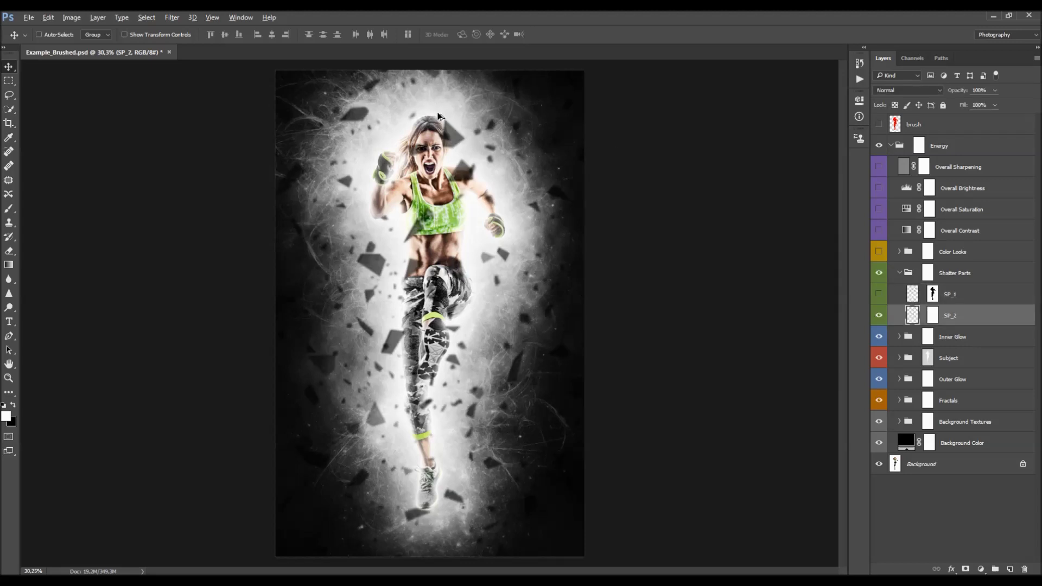
# Target the SP_2 layer's mask and set up a soft round black brush of 250 px.
pyautogui.scroll(1, 597, 179)
pyautogui.click(932, 318)
pyautogui.press('x')
pyautogui.press('b')
pyautogui.rightClick(430, 238)
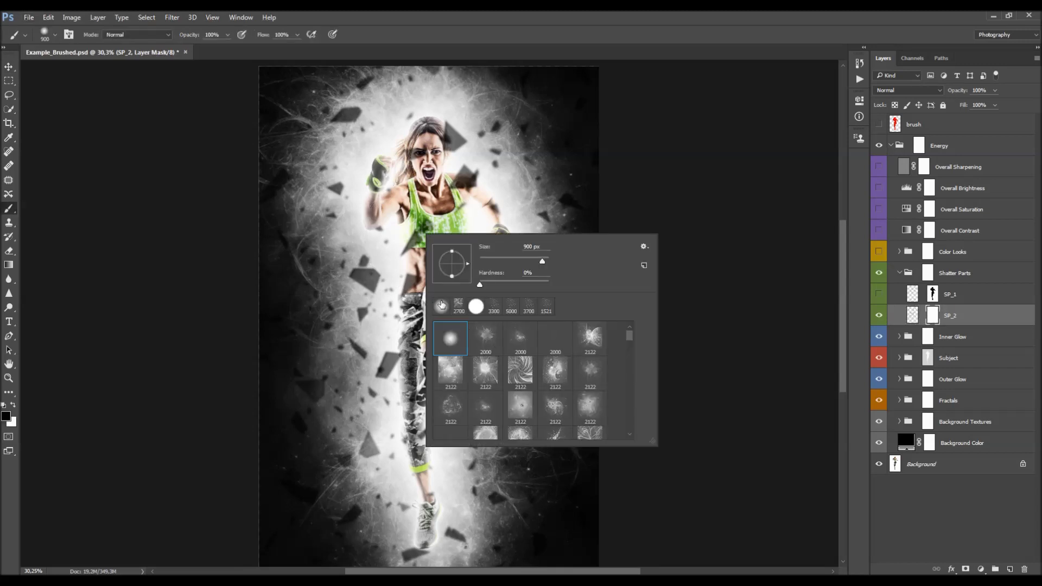
pyautogui.doubleClick(468, 333)
pyautogui.press(']')
pyautogui.press(']')
pyautogui.press(']')
# Paint out the shatter pieces over the athlete's face and adjacent shoulder on the SP_2 mask, and show SP_1 again.
pyautogui.moveTo(443, 138)
pyautogui.mouseDown()
pyautogui.moveTo(459, 142)
pyautogui.moveTo(462, 175)
pyautogui.mouseUp()
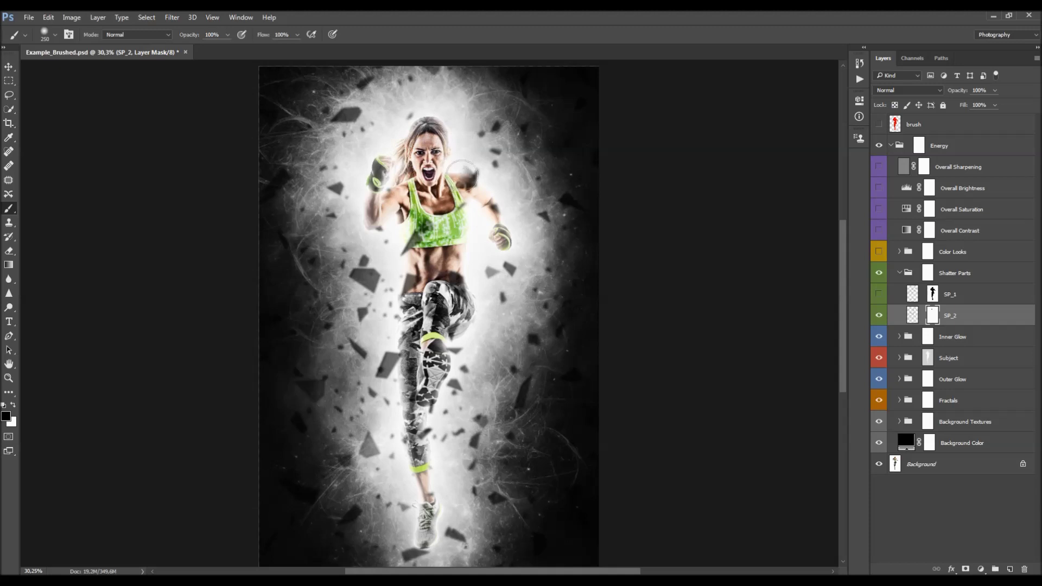
pyautogui.moveTo(429, 130)
pyautogui.mouseDown()
pyautogui.moveTo(446, 152)
pyautogui.moveTo(422, 171)
pyautogui.mouseUp()
pyautogui.press('v')
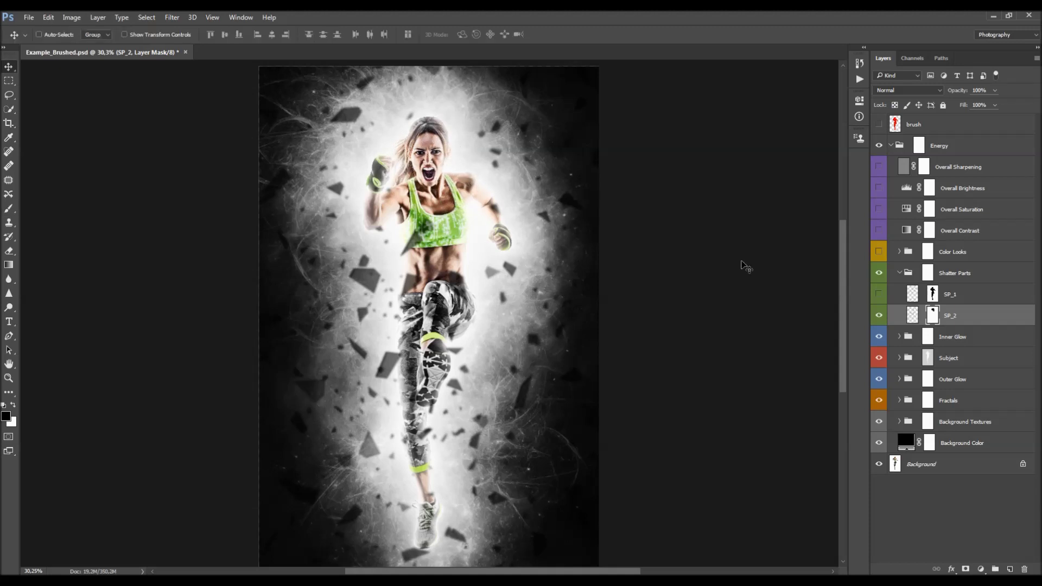
pyautogui.click(879, 294)
pyautogui.scroll(-2, 504, 239)
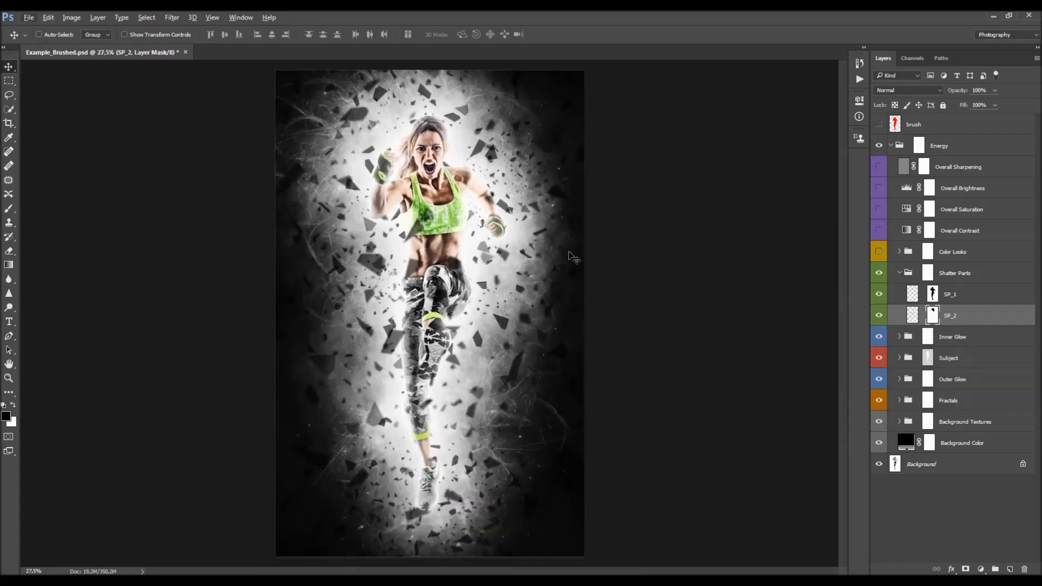
# Try rotating the SP_1 layer's shatter pieces with Free Transform.
pyautogui.click(914, 294)
pyautogui.press('x')
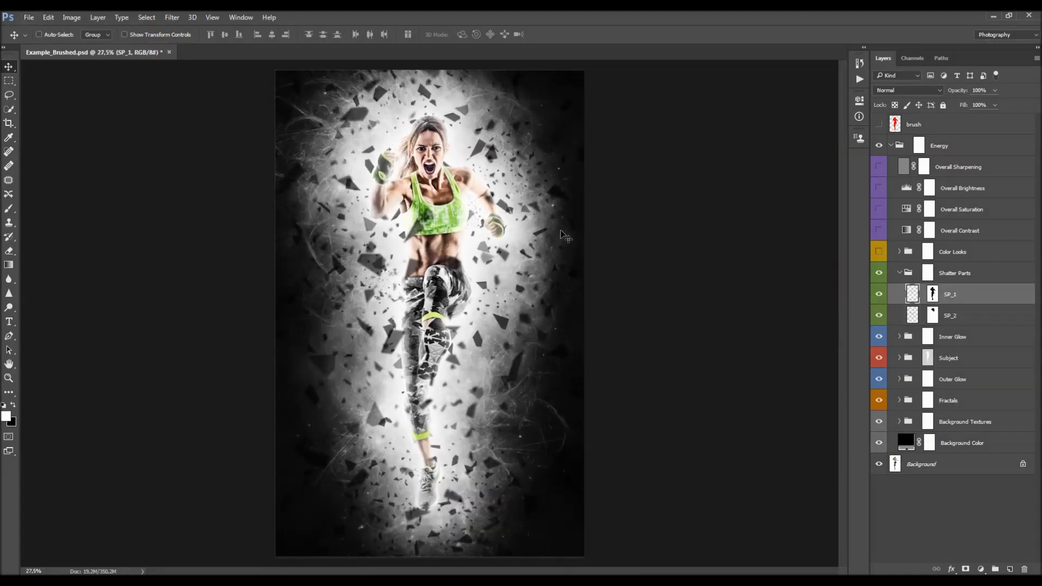
pyautogui.hotkey('ctrl', 't')
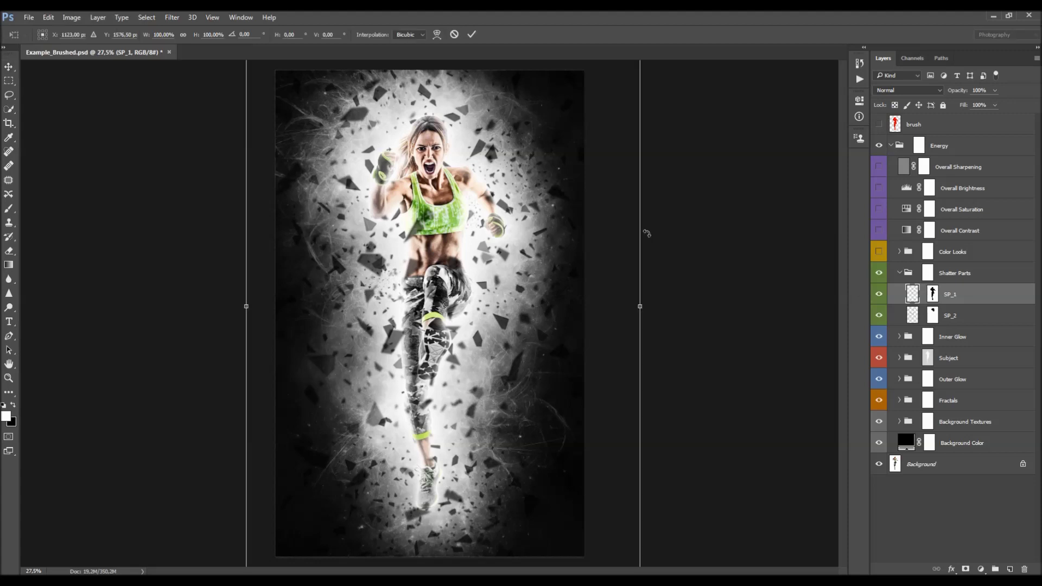
pyautogui.moveTo(679, 217)
pyautogui.mouseDown()
pyautogui.moveTo(680, 239)
pyautogui.moveTo(685, 218)
pyautogui.moveTo(669, 222)
pyautogui.mouseUp()
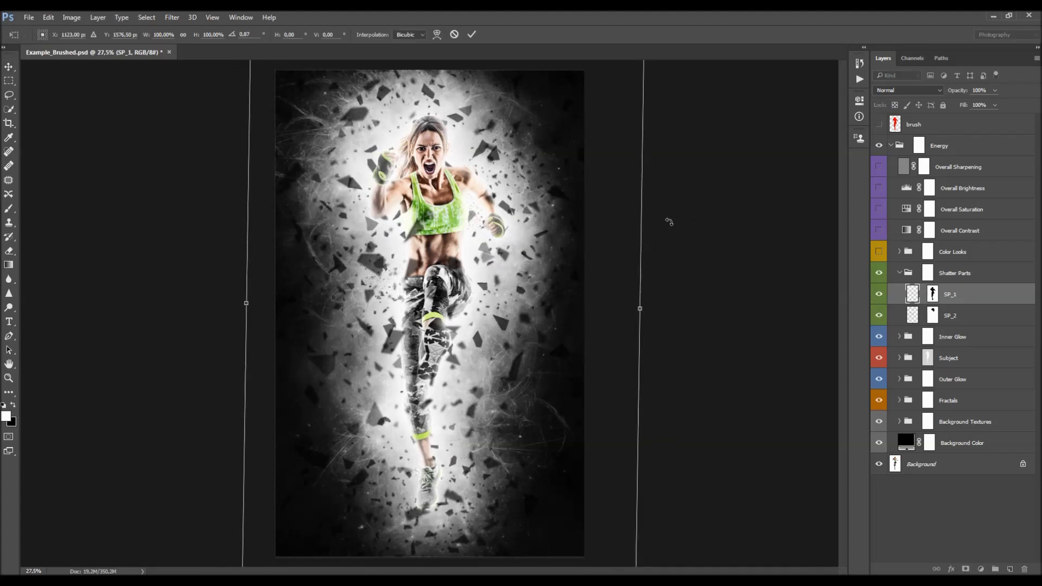
pyautogui.press('Return')
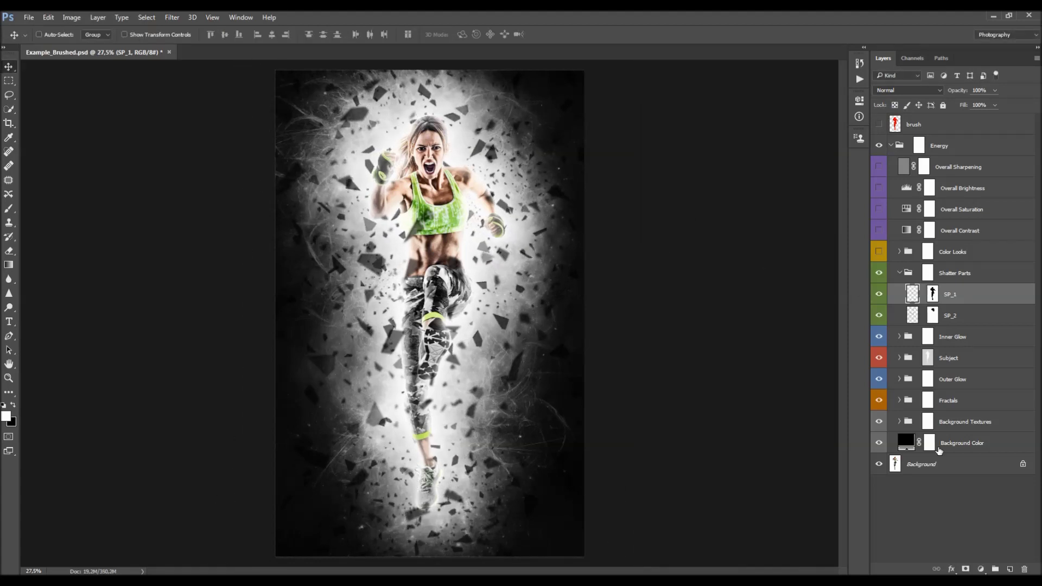
# Add a new layer above SP_1 and stamp the 1521 px scattered-particle brush over the athlete's torso.
pyautogui.click(1010, 569)
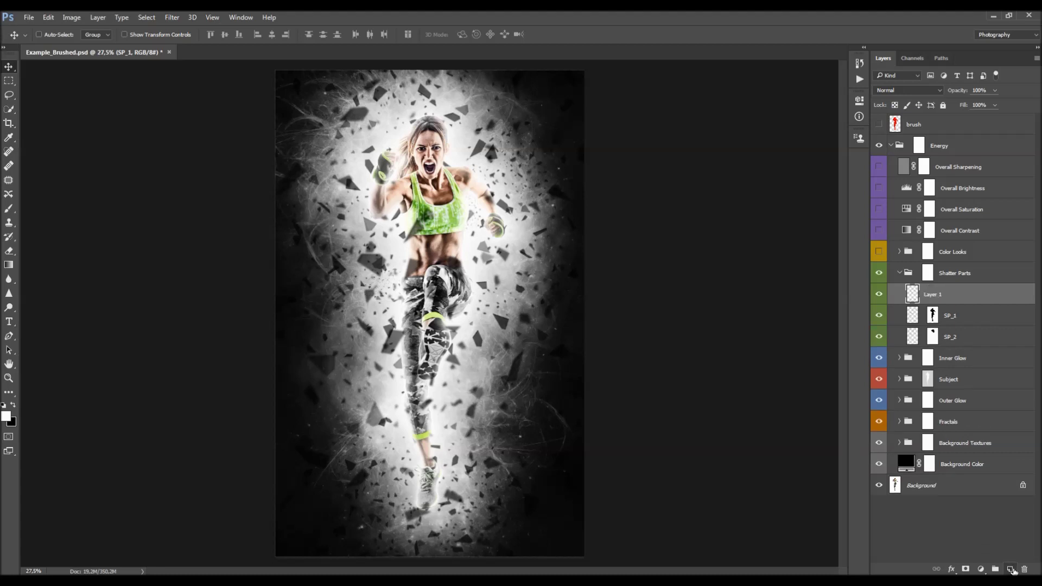
pyautogui.press('b')
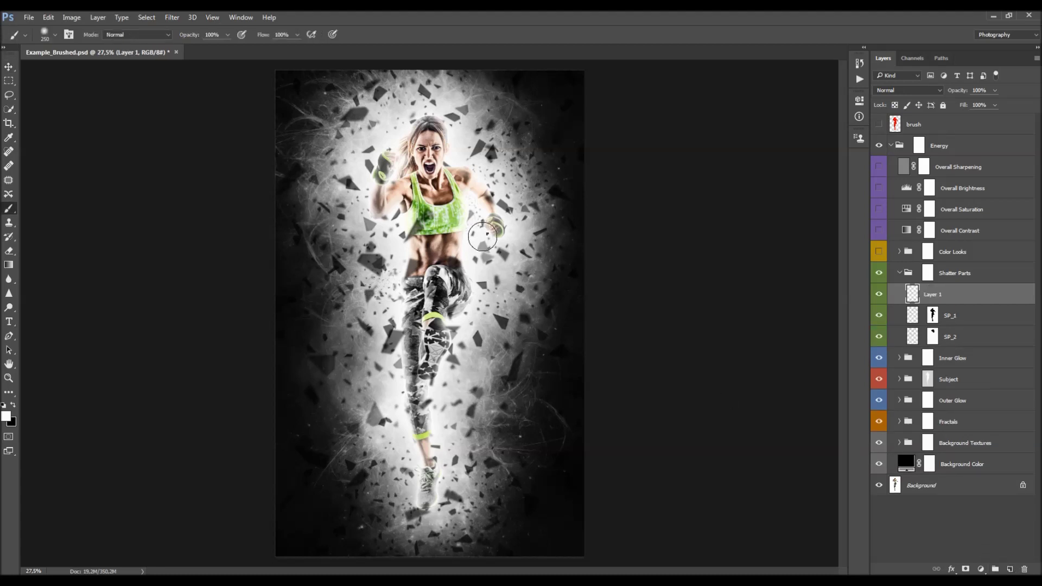
pyautogui.rightClick(486, 235)
pyautogui.scroll(-5, 692, 349)
pyautogui.moveTo(691, 346); pyautogui.dragTo(689, 414)
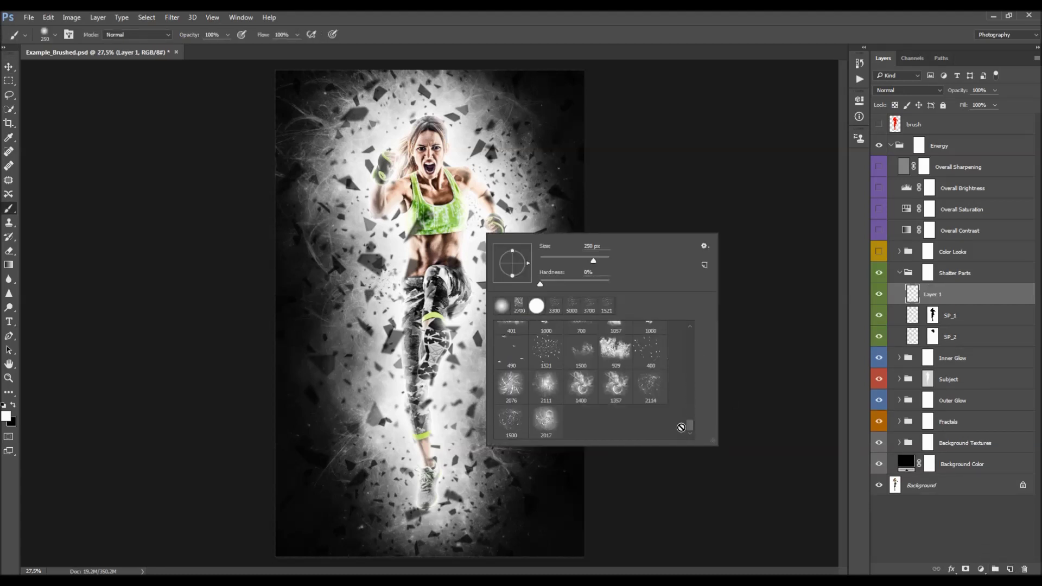
pyautogui.click(649, 356)
pyautogui.scroll(5, 627, 374)
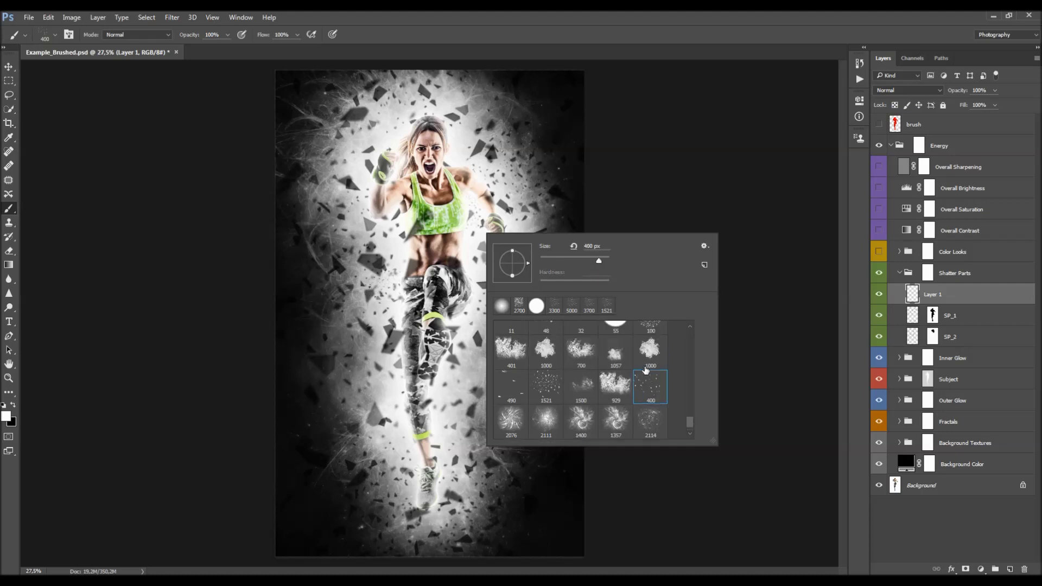
pyautogui.scroll(8, 627, 377)
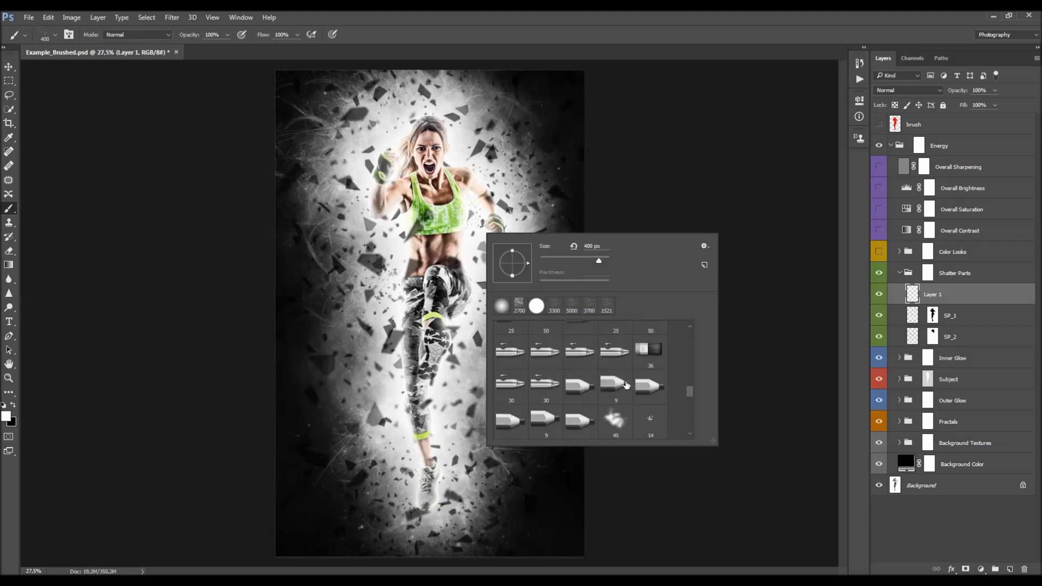
pyautogui.scroll(4, 651, 380)
pyautogui.click(617, 358)
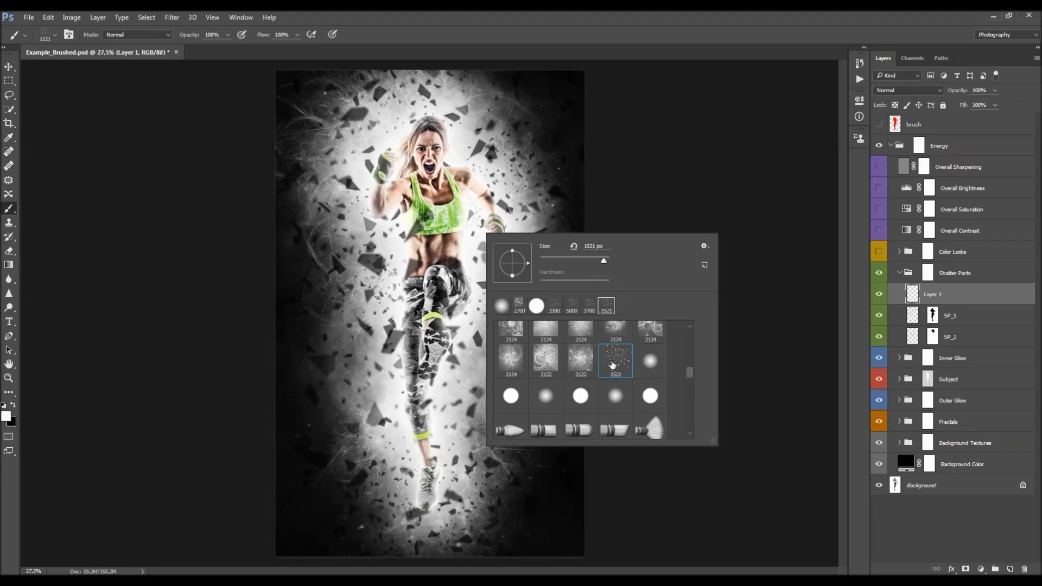
pyautogui.doubleClick(608, 361)
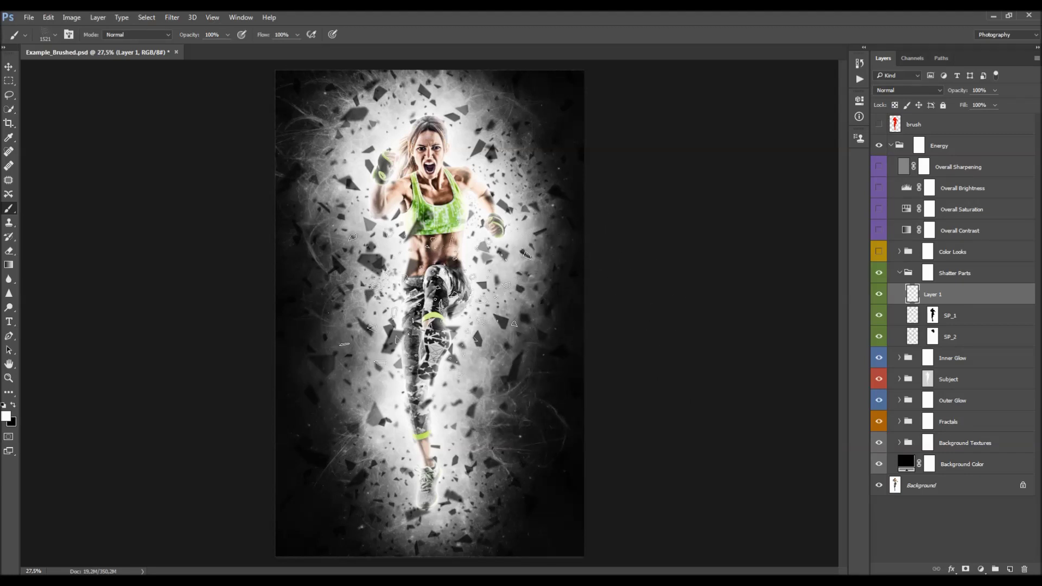
pyautogui.click(427, 239)
# Merge the new layer into the layer below and collapse the Shatter Parts group.
pyautogui.press('v')
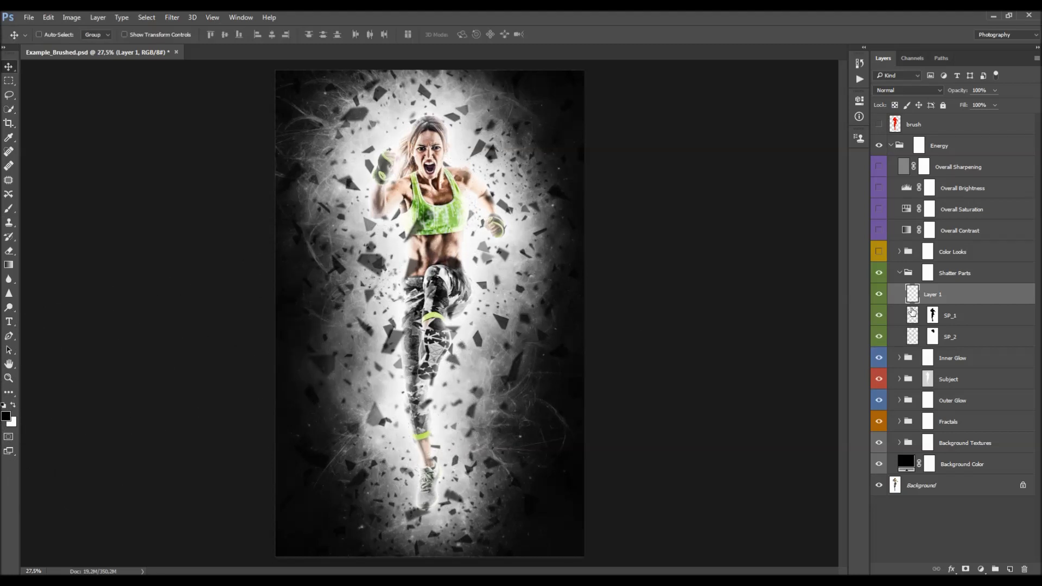
pyautogui.hotkey('ctrl', 'e')
pyautogui.click(901, 273)
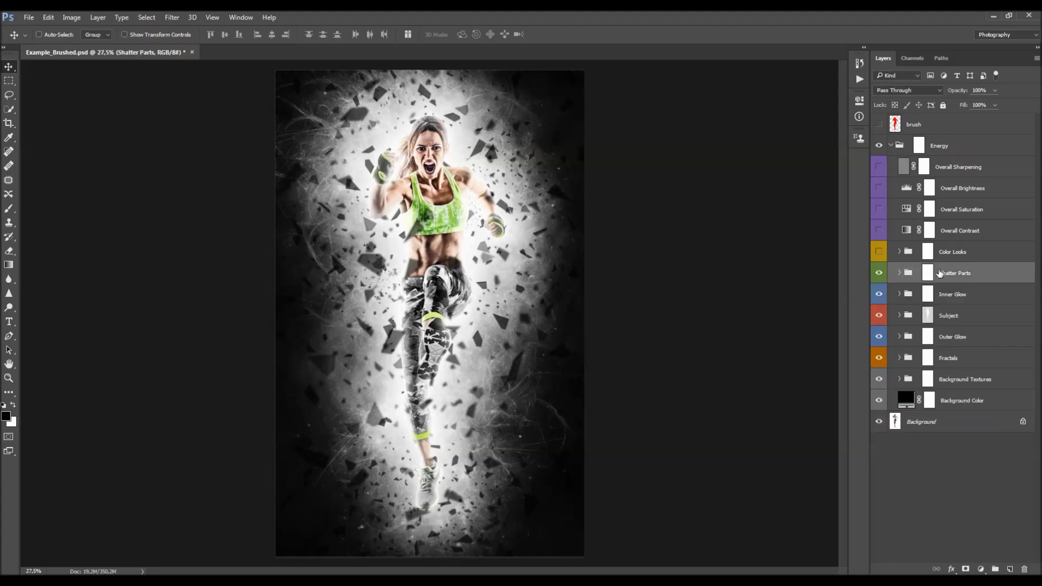
# Show the Color Looks group and expand it to review its list of CL folders.
pyautogui.click(936, 259)
pyautogui.click(879, 252)
pyautogui.click(899, 251)
pyautogui.click(899, 252)
pyautogui.click(899, 252)
pyautogui.scroll(-5, 958, 328)
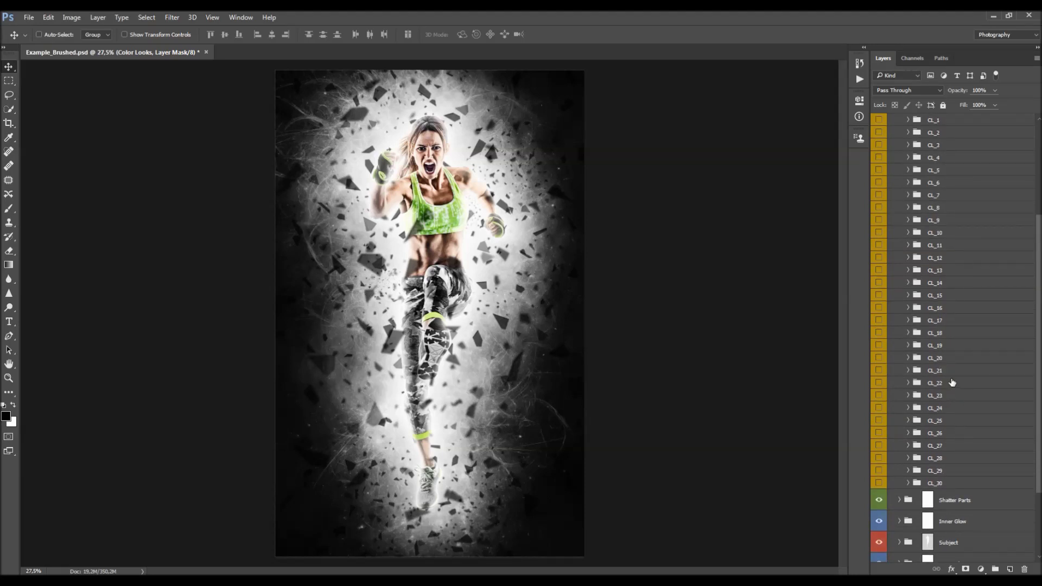
pyautogui.scroll(3, 953, 382)
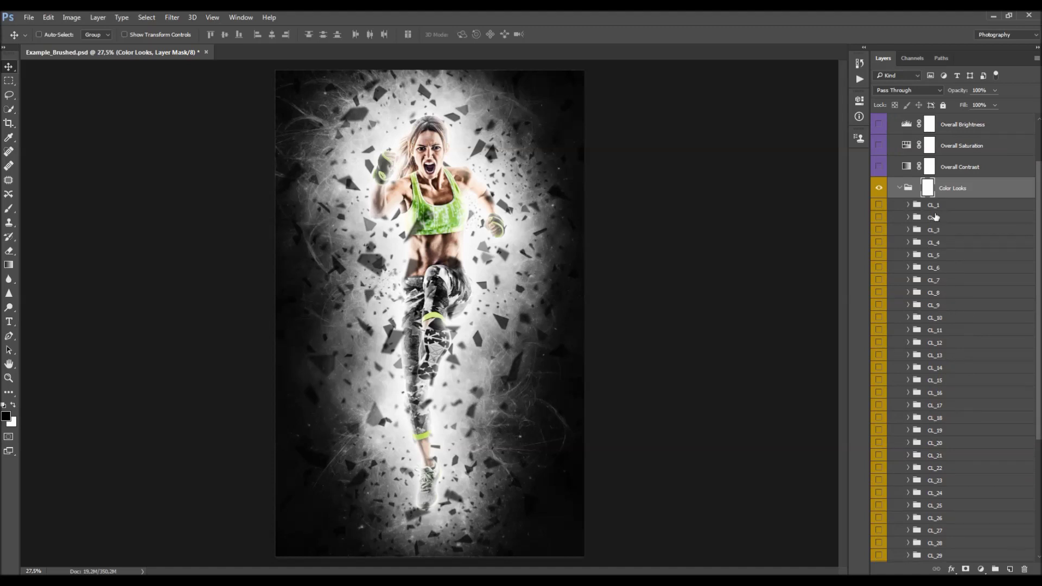
# Preview the color looks CL_2 through CL_7 on the image one at a time.
pyautogui.click(935, 217)
pyautogui.click(880, 218)
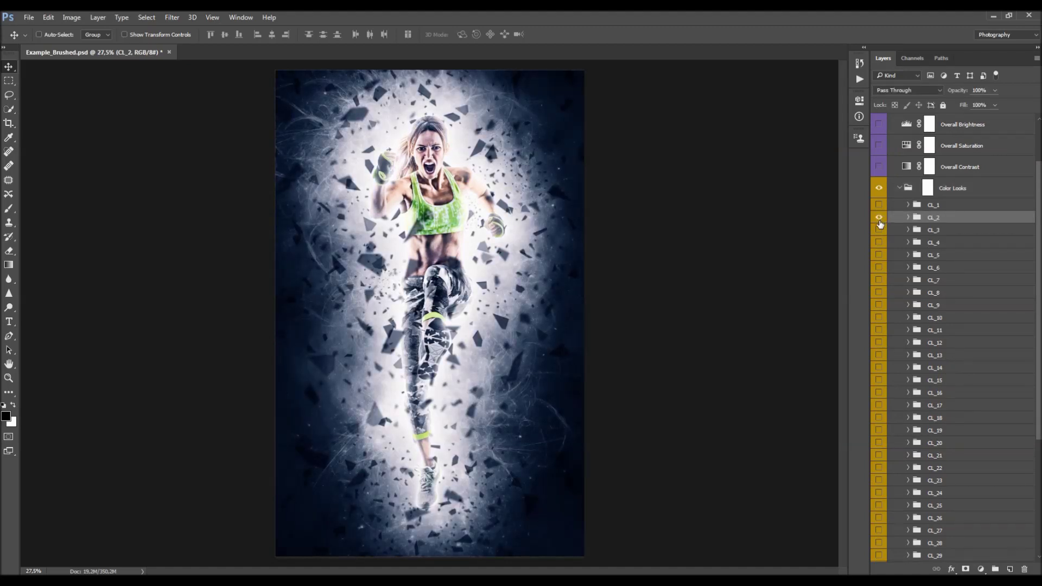
pyautogui.click(879, 218)
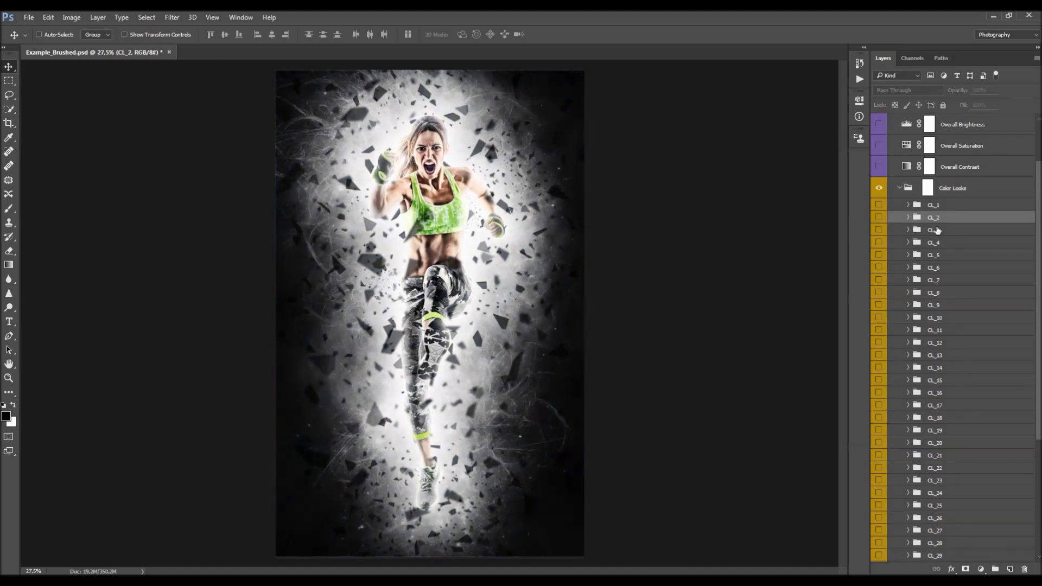
pyautogui.click(883, 231)
pyautogui.click(880, 230)
pyautogui.click(880, 230)
pyautogui.click(881, 243)
pyautogui.click(880, 242)
pyautogui.click(880, 255)
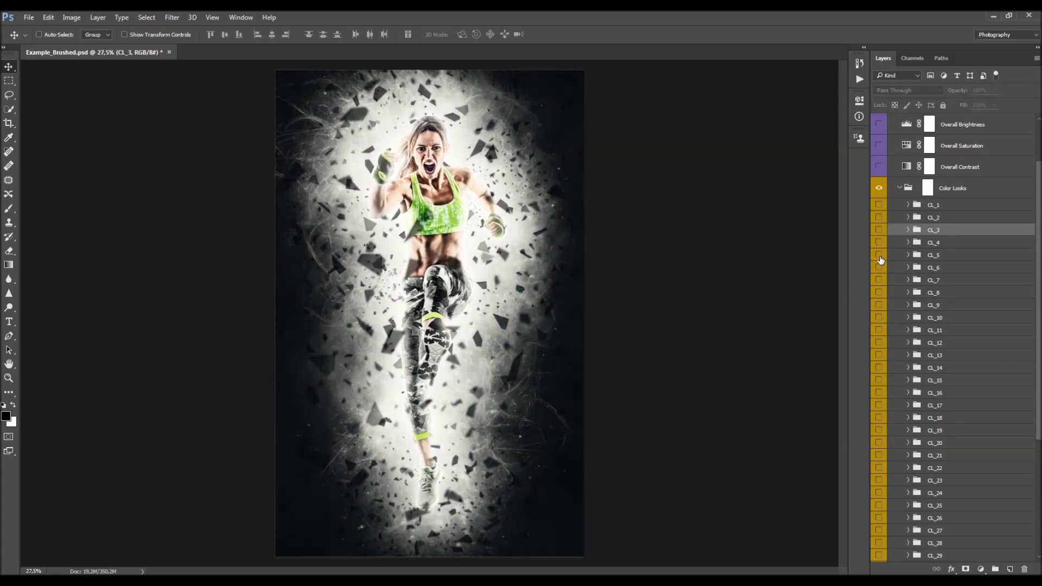
pyautogui.click(880, 255)
pyautogui.click(880, 268)
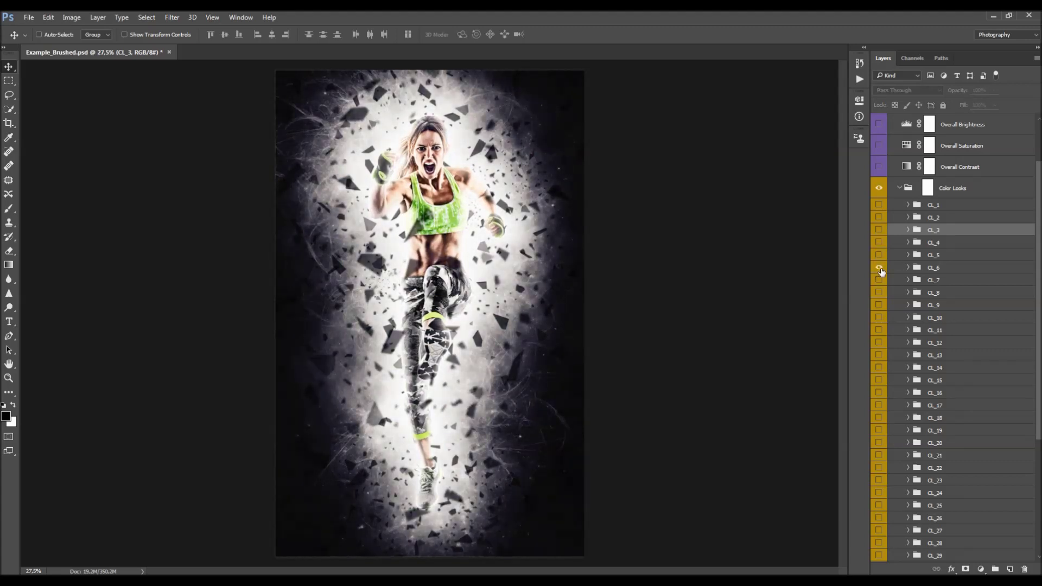
pyautogui.click(880, 269)
pyautogui.click(879, 280)
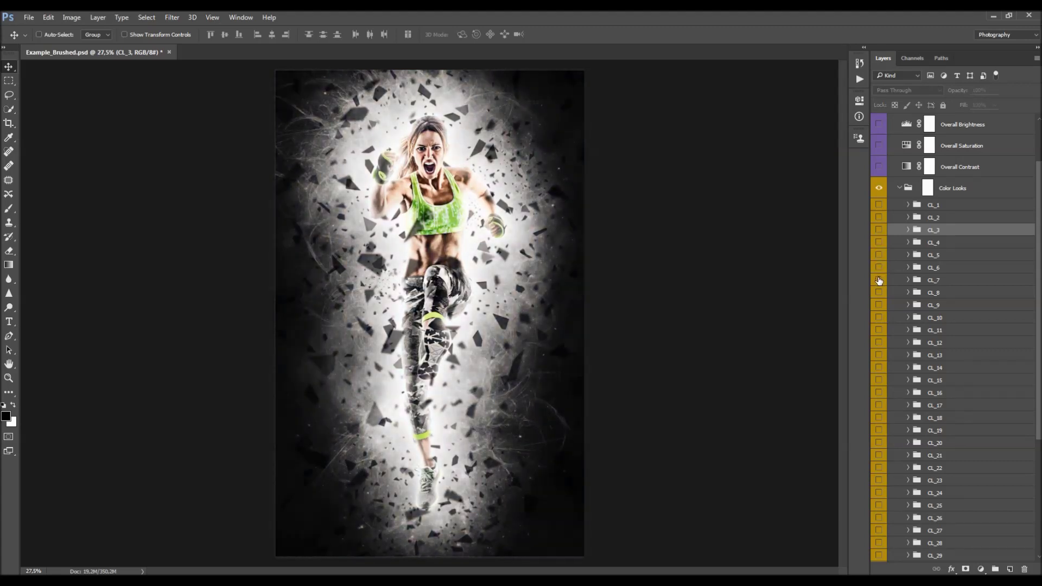
# Try combining the CL_2 and CL_4 color looks at reduced opacity, and hide both of them.
pyautogui.click(880, 230)
pyautogui.click(880, 242)
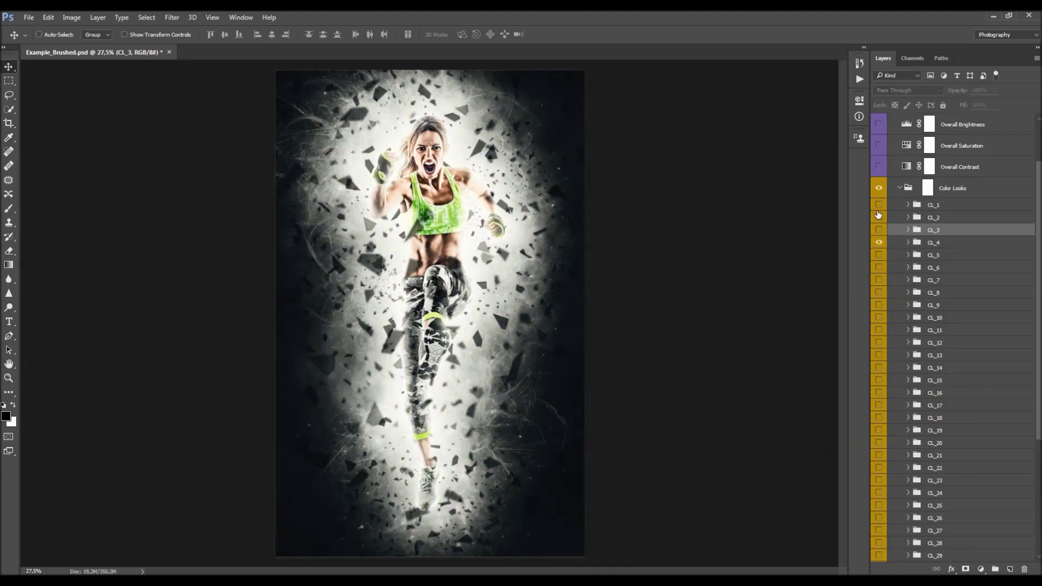
pyautogui.hotkey('alt', ']')
pyautogui.hotkey('alt', ']')
pyautogui.click(880, 218)
pyautogui.click(935, 219)
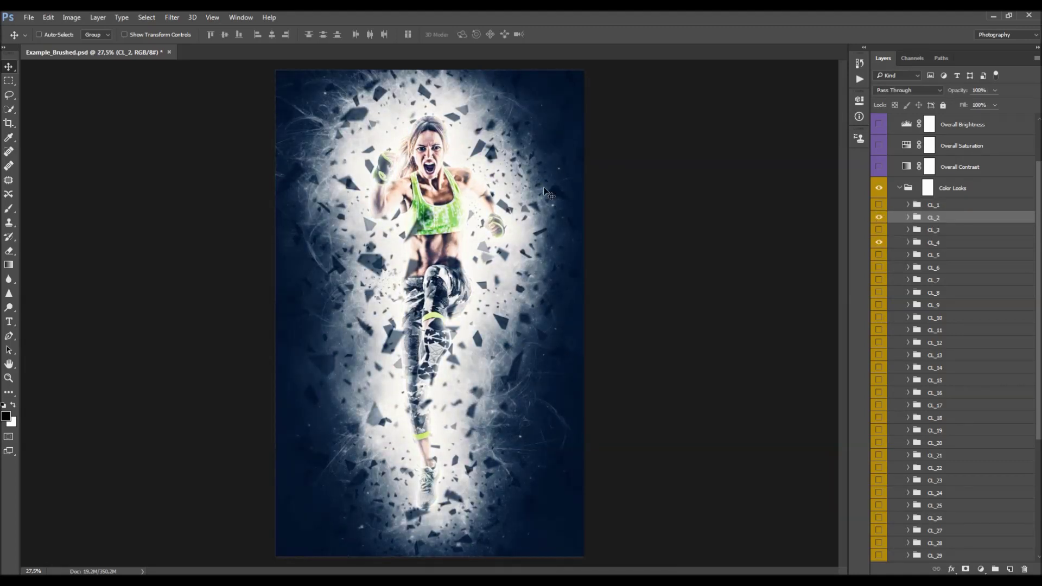
pyautogui.moveTo(959, 92); pyautogui.dragTo(946, 96)
pyautogui.click(951, 247)
pyautogui.click(879, 243)
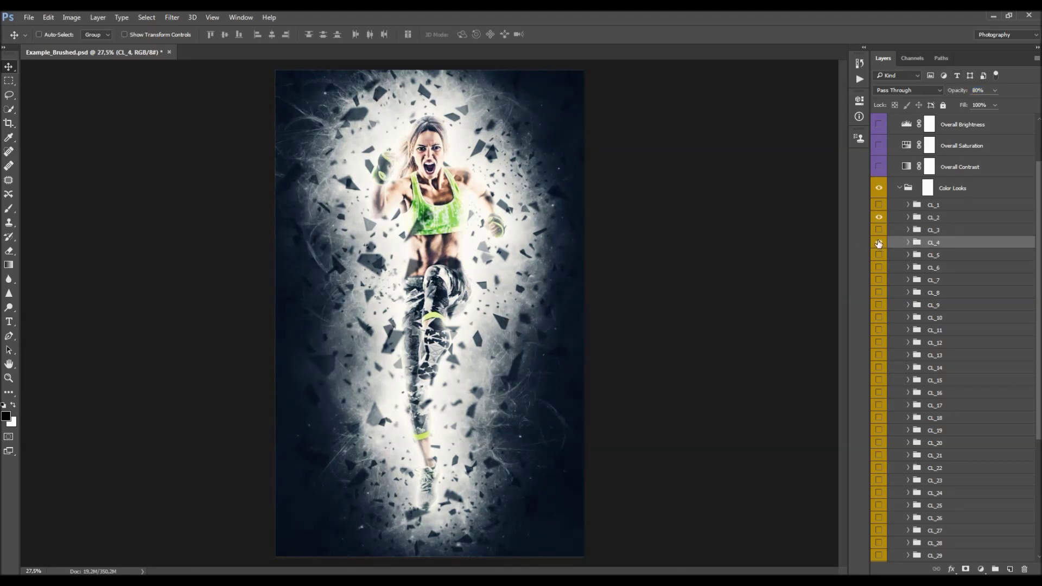
pyautogui.click(879, 217)
# Show the CL_10 color look, expand it and open the settings of its Curves 10 adjustment.
pyautogui.scroll(-3, 932, 319)
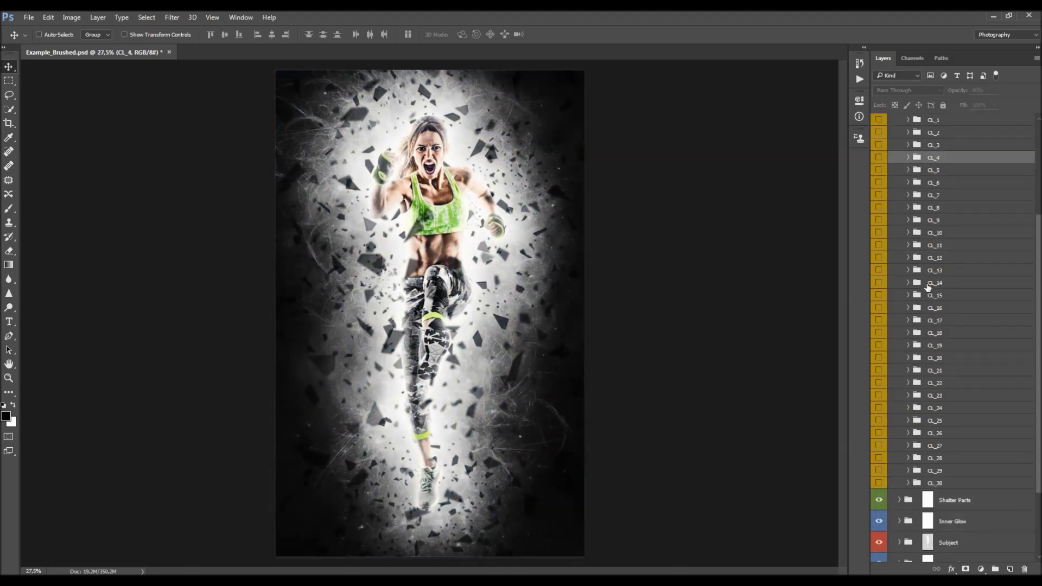
pyautogui.click(879, 233)
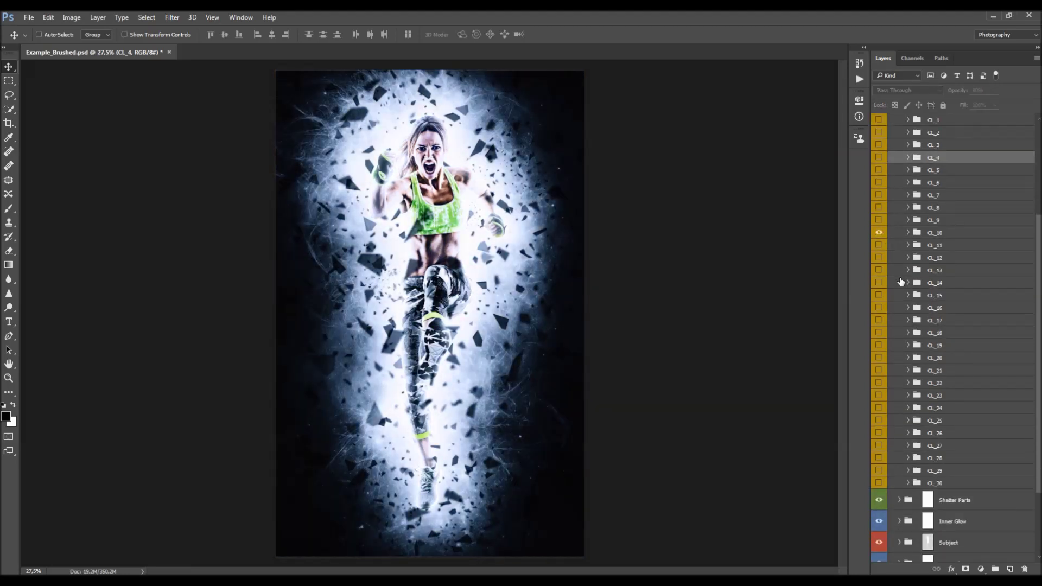
pyautogui.click(908, 233)
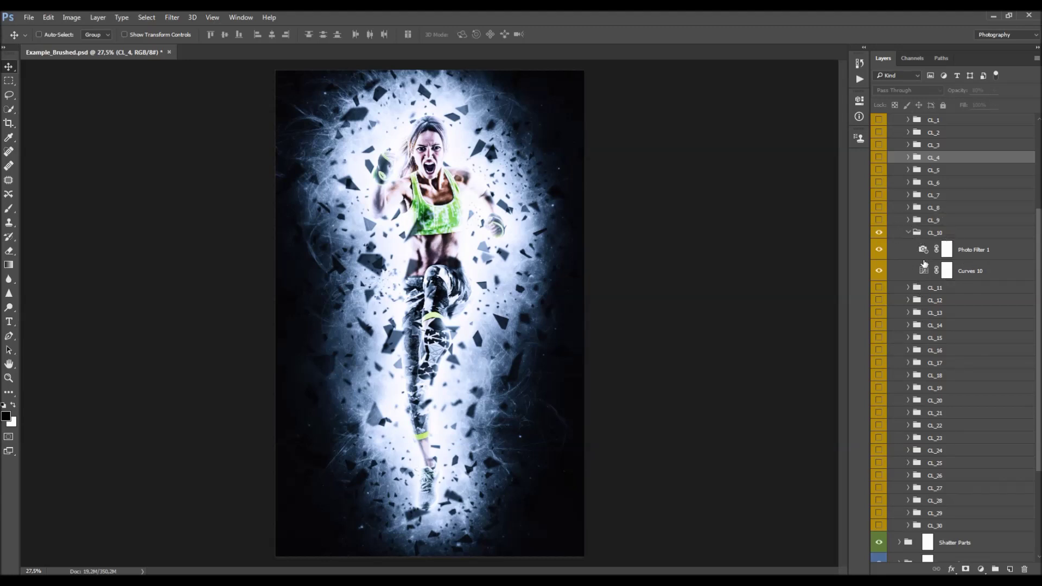
pyautogui.doubleClick(928, 273)
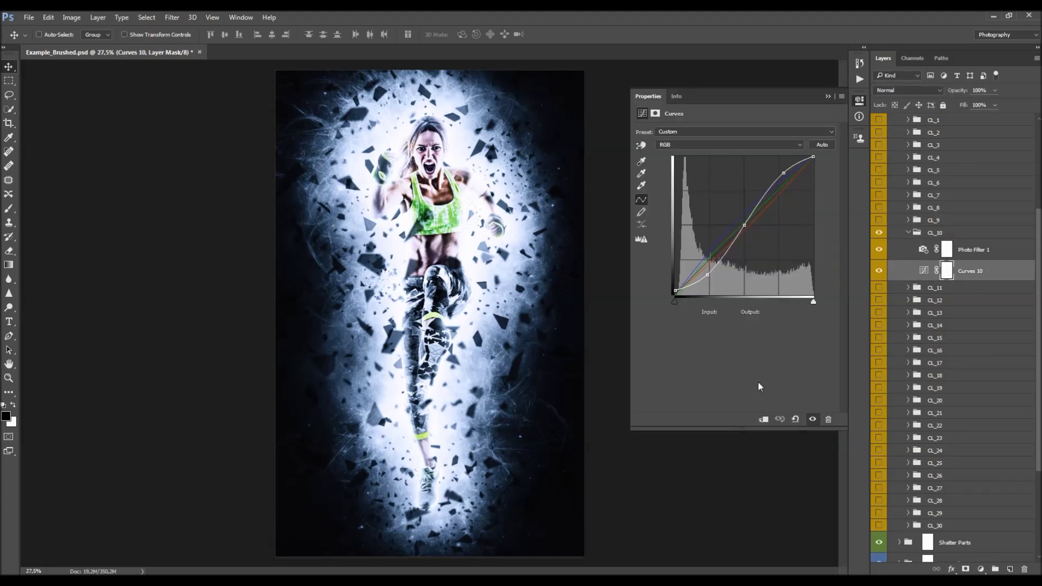
# Soften the Curves 10 contrast by raising the shadow point and lowering the highlight point to input 206, output 217, comparing before and after.
pyautogui.click(879, 271)
pyautogui.click(879, 270)
pyautogui.moveTo(708, 275); pyautogui.dragTo(705, 270)
pyautogui.moveTo(788, 172); pyautogui.dragTo(789, 178)
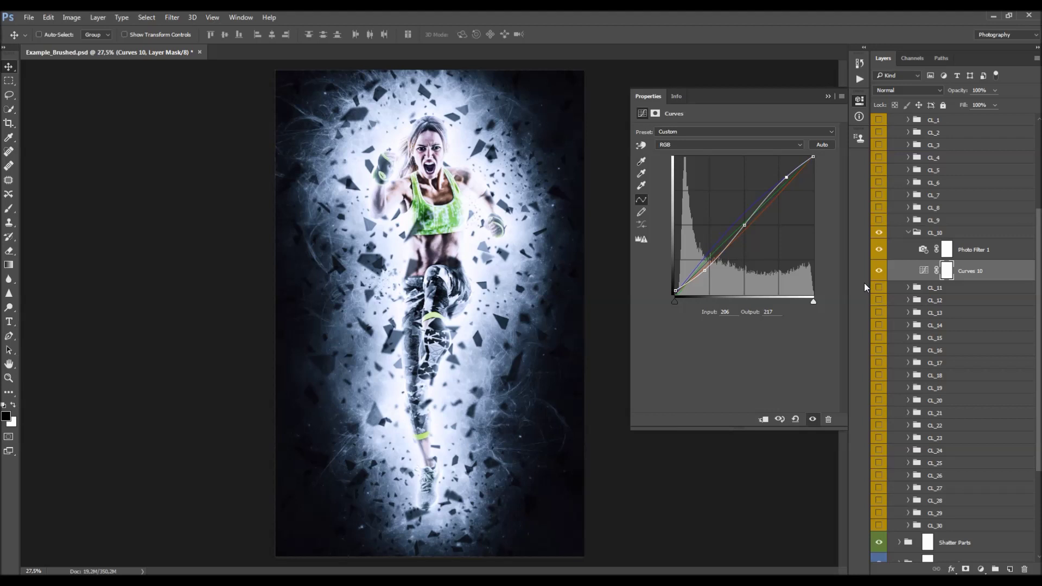
pyautogui.click(879, 270)
pyautogui.click(880, 271)
# Collapse the Color Looks group and close the curve settings.
pyautogui.scroll(4, 934, 260)
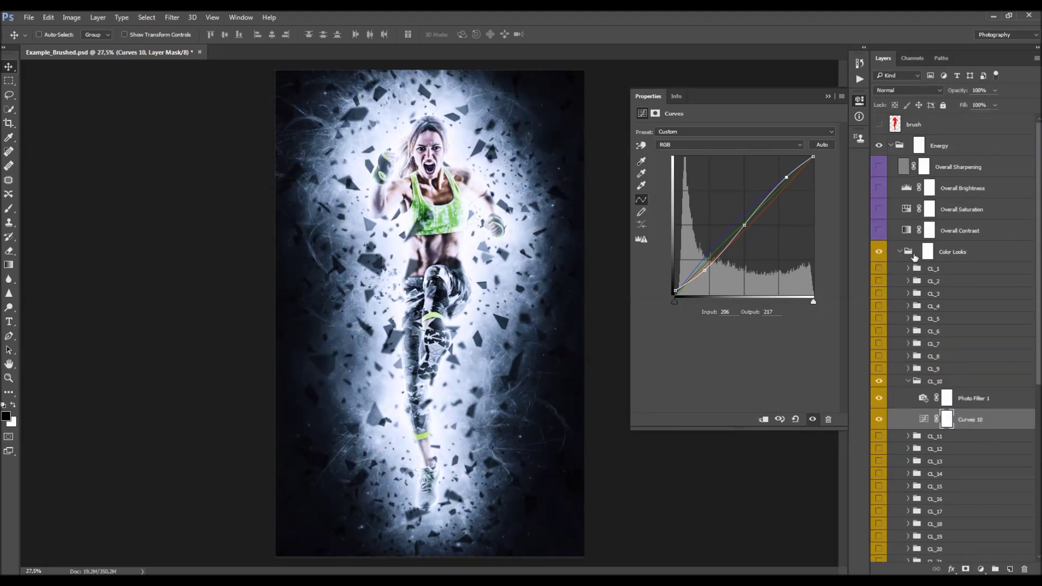
pyautogui.click(900, 252)
pyautogui.click(830, 96)
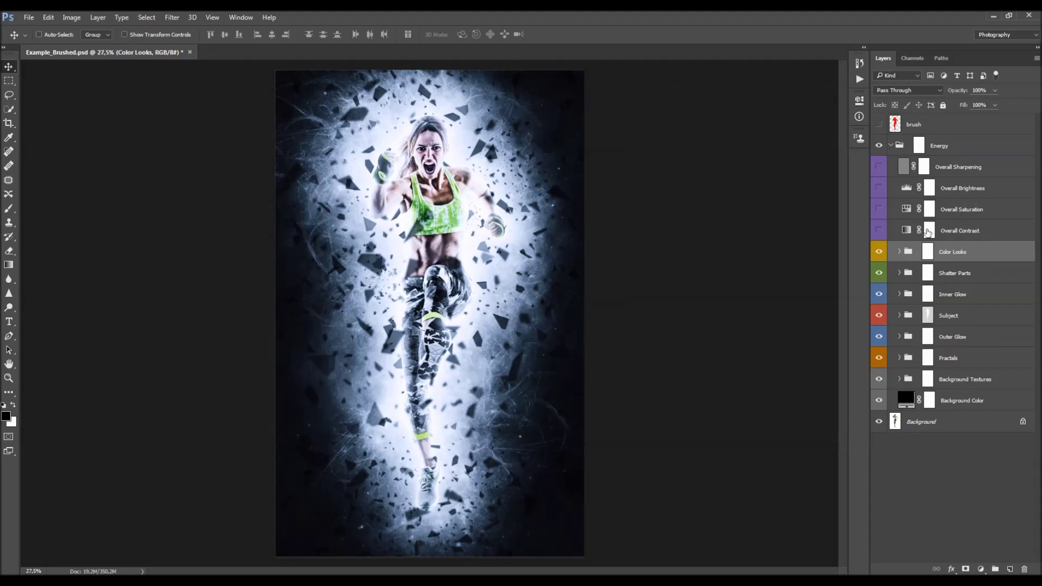
# Show the Overall Contrast layer and adjust its opacity to strengthen the image contrast.
pyautogui.click(954, 231)
pyautogui.click(880, 232)
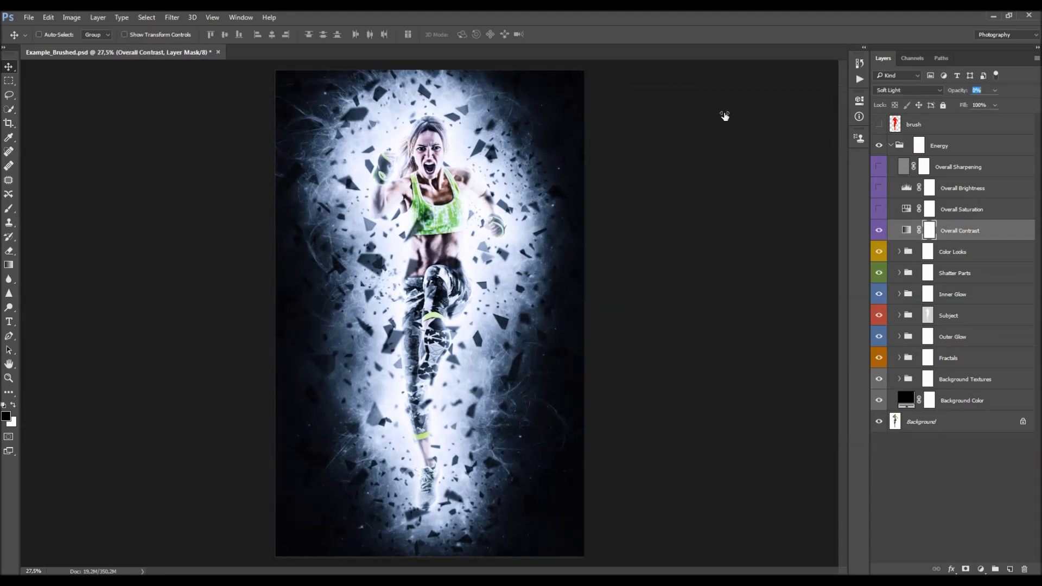
pyautogui.press('5')
pyautogui.press('2')
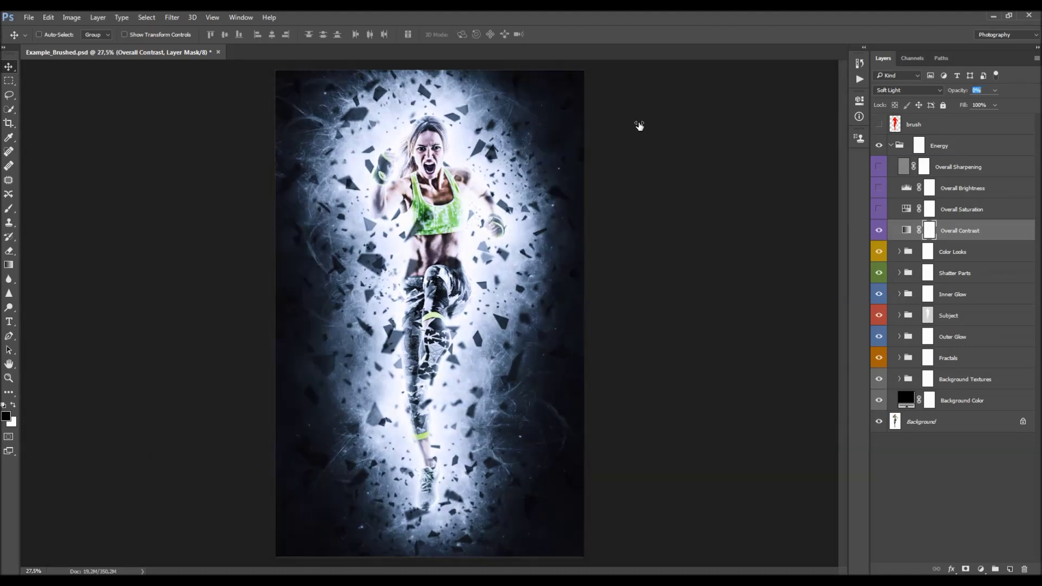
pyautogui.click(893, 233)
# Show the Overall Saturation layer and raise its master saturation slightly above +20.
pyautogui.click(961, 209)
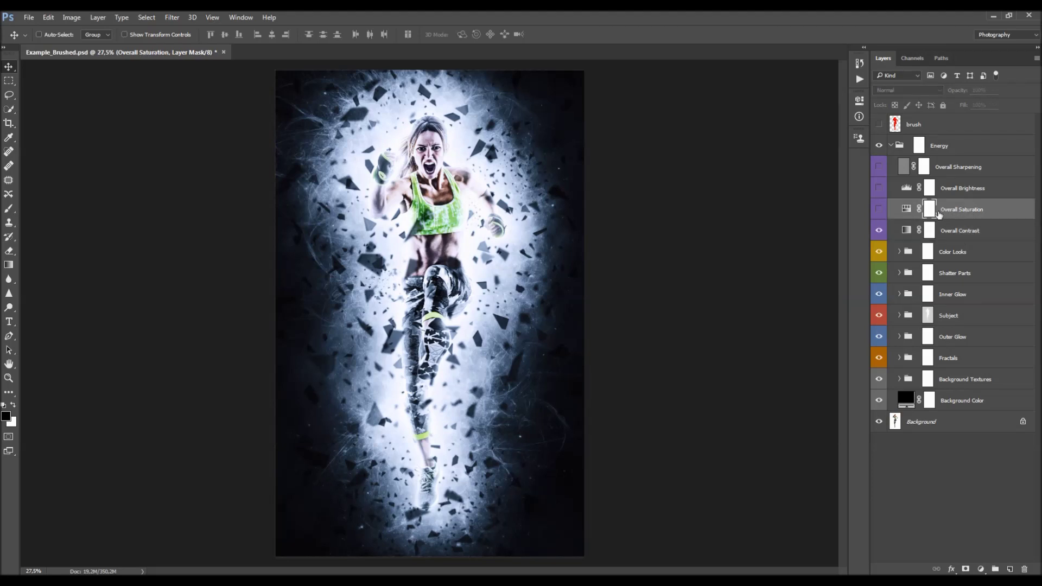
pyautogui.click(879, 210)
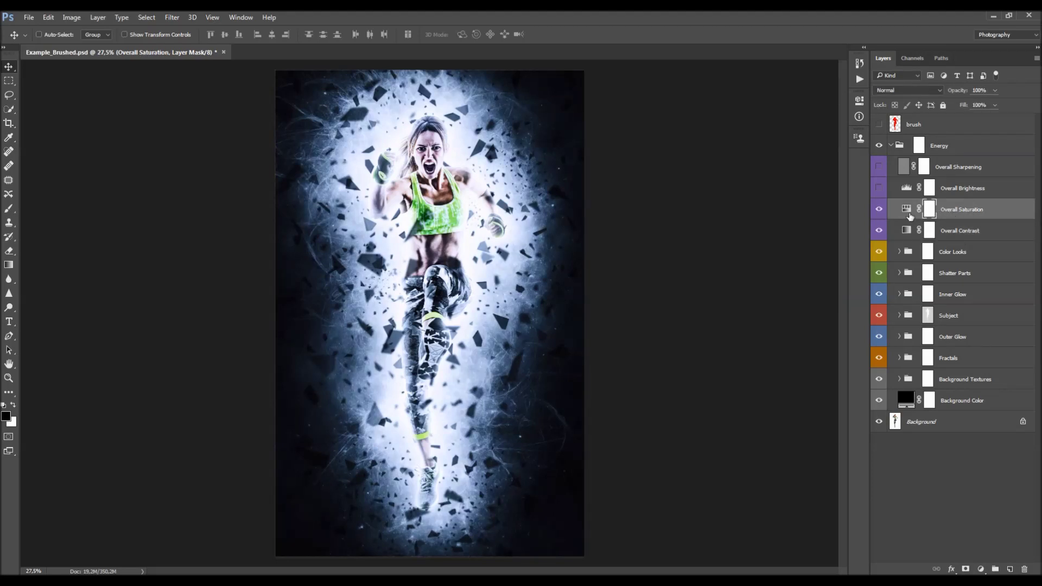
pyautogui.doubleClick(908, 211)
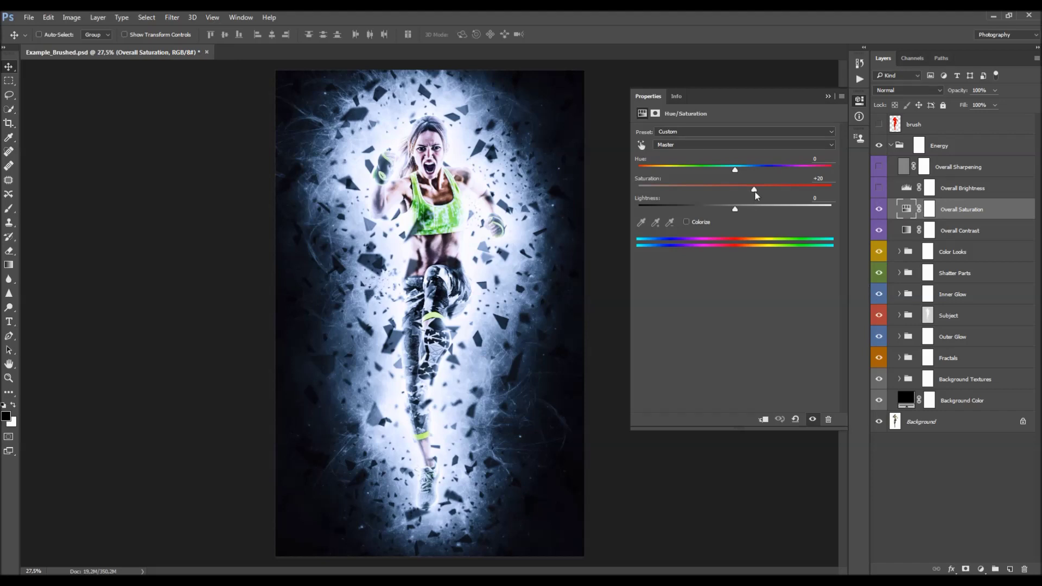
pyautogui.moveTo(756, 190)
pyautogui.mouseDown()
pyautogui.moveTo(718, 190)
pyautogui.moveTo(762, 193)
pyautogui.mouseUp()
# Show the Overall Brightness layer and open its Levels settings.
pyautogui.click(957, 190)
pyautogui.click(882, 189)
pyautogui.click(904, 189)
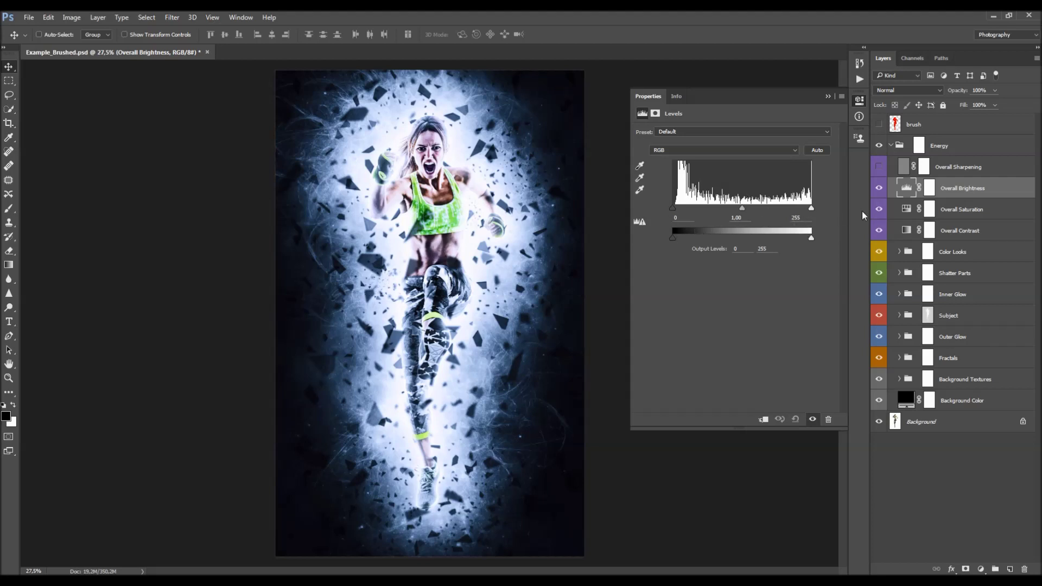
# Try out the shadow, highlight and midtone levels of Overall Brightness, reset them to default and close the settings.
pyautogui.moveTo(675, 212); pyautogui.dragTo(673, 237)
pyautogui.moveTo(812, 213); pyautogui.dragTo(811, 238)
pyautogui.moveTo(742, 209); pyautogui.dragTo(747, 209)
pyautogui.click(796, 419)
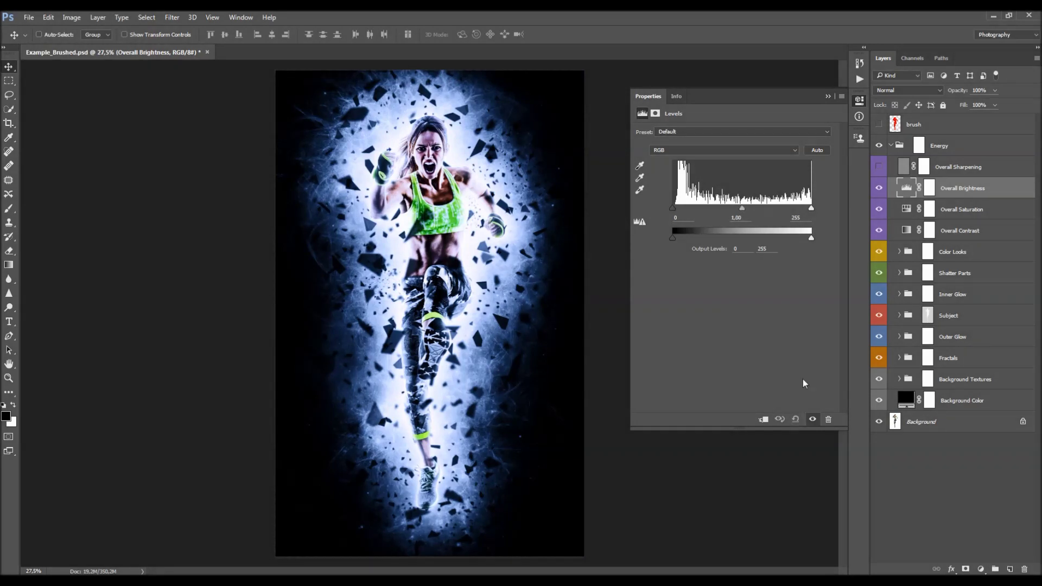
pyautogui.click(829, 99)
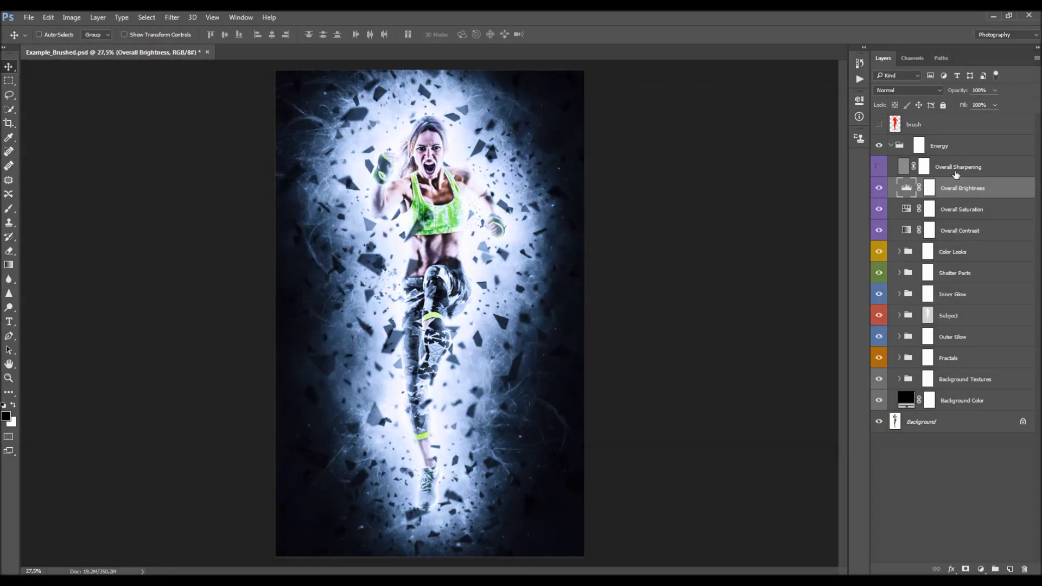
# Select and show the Overall Sharpening layer.
pyautogui.click(957, 169)
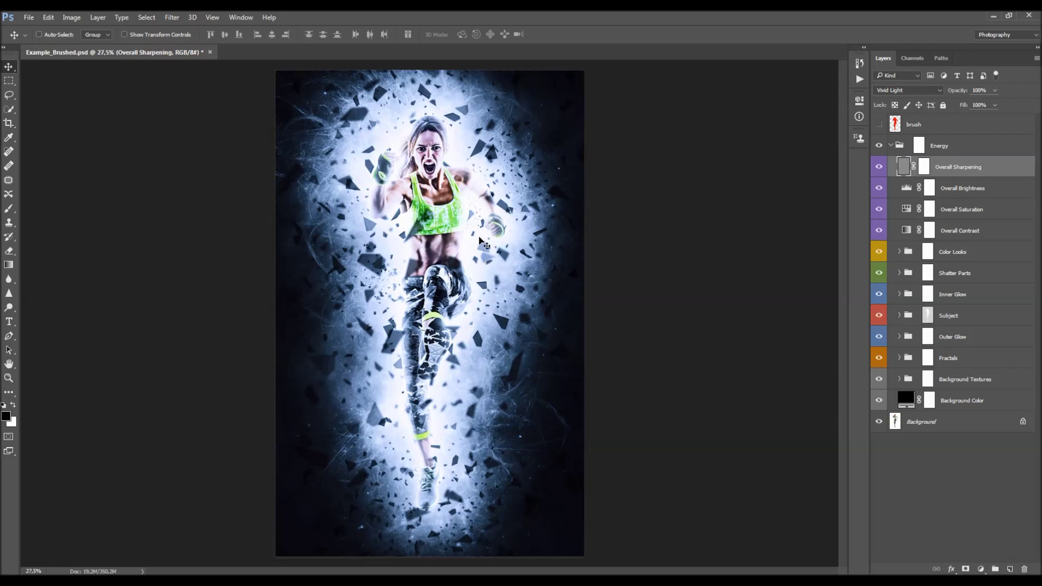
# Inspect the sharpened details of the athlete photo and delete the Overall Sharpening layer.
pyautogui.scroll(1, 462, 239)
pyautogui.moveTo(958, 94); pyautogui.dragTo(997, 98)
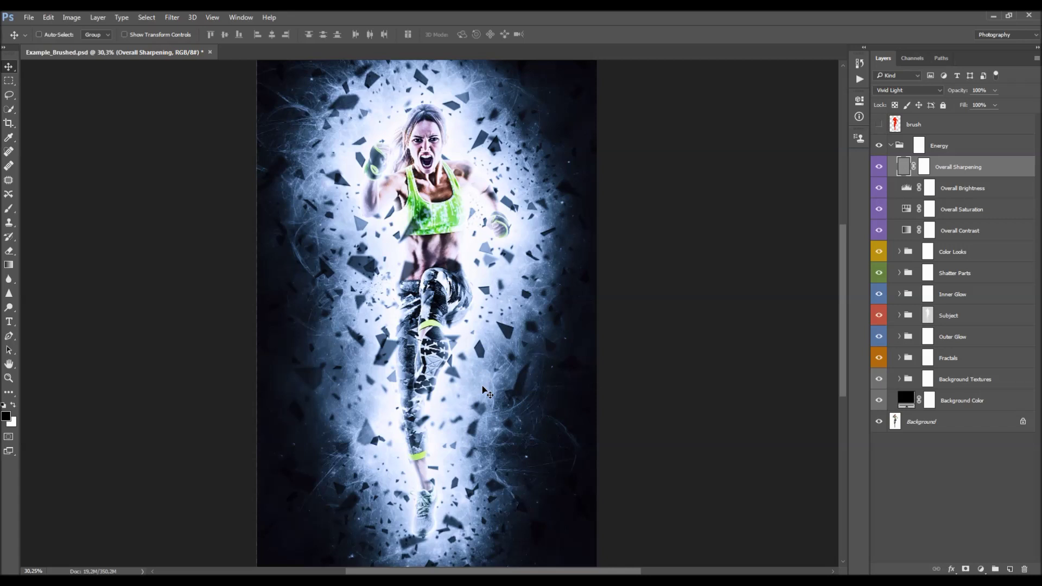
pyautogui.scroll(-2, 543, 217)
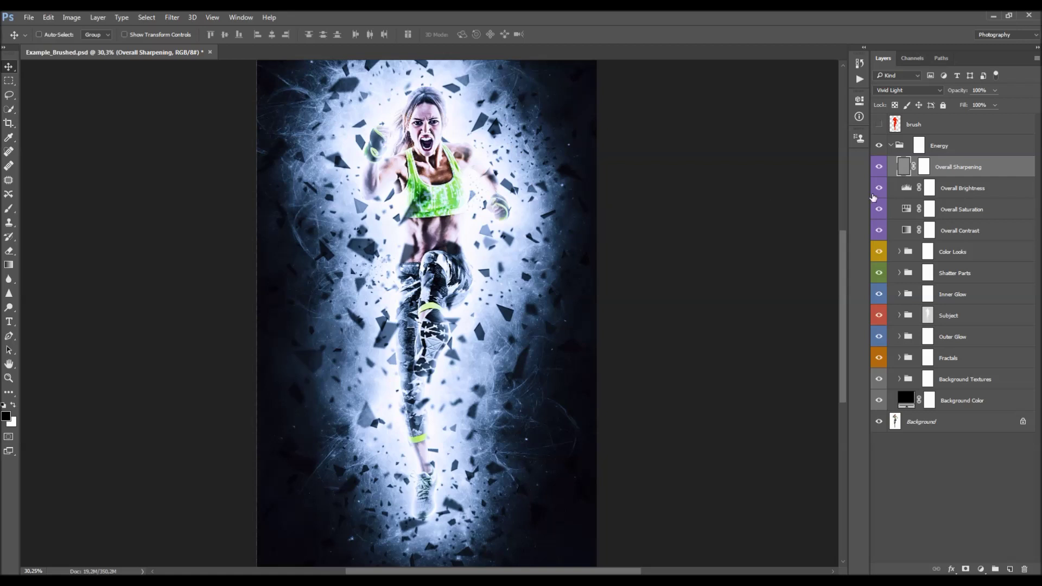
pyautogui.moveTo(441, 146); pyautogui.dragTo(528, 179)
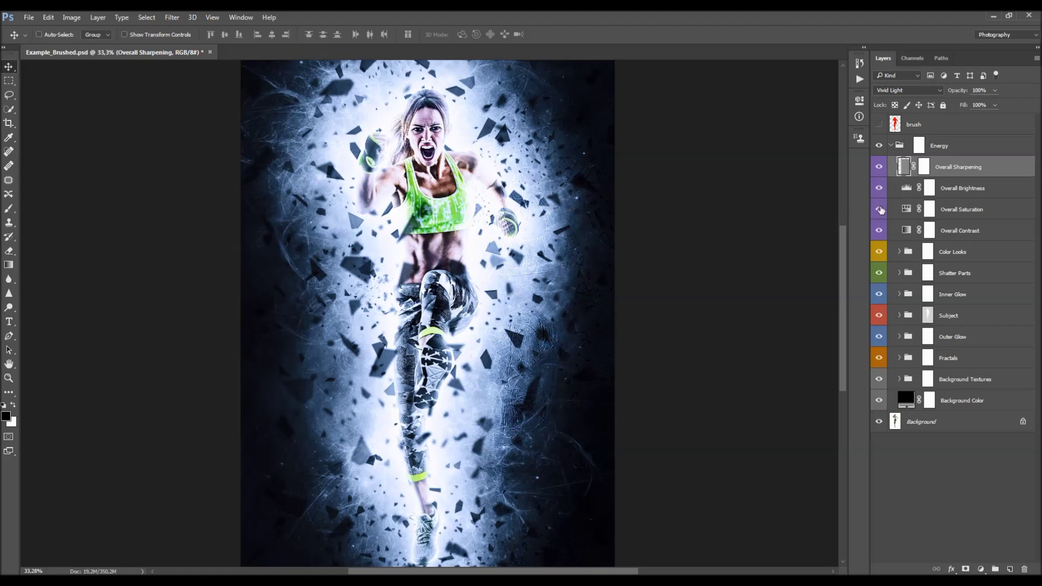
pyautogui.press('Delete')
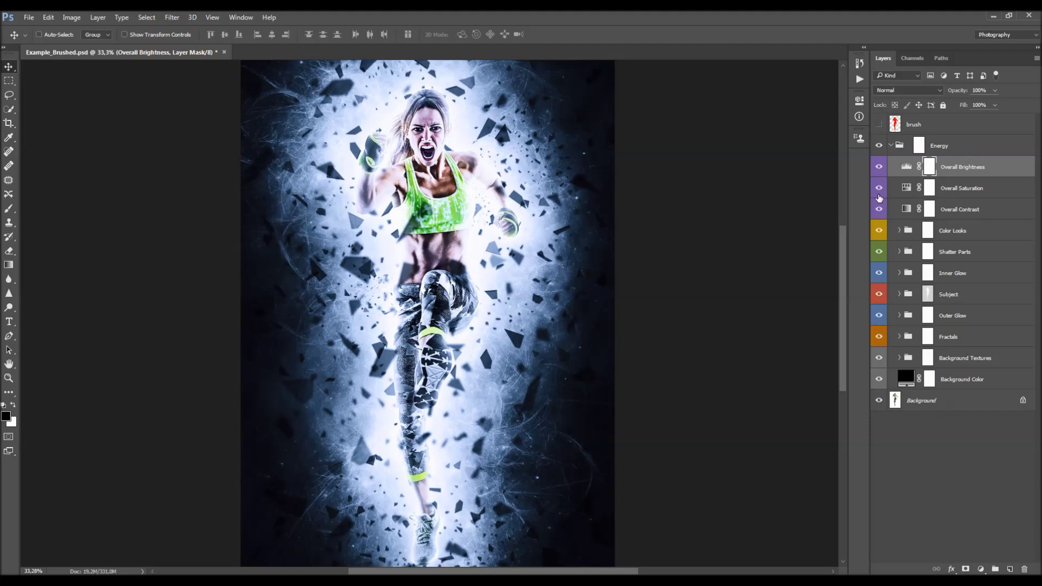
# Stamp all visible layers into a new layer above Overall Brightness and desaturate it.
pyautogui.press('e')
pyautogui.click(955, 167)
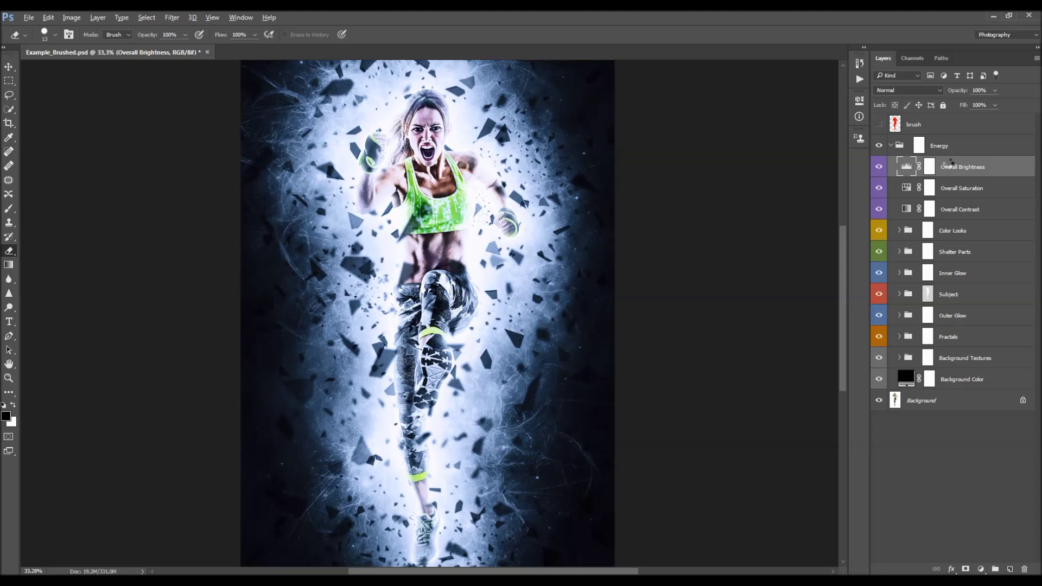
pyautogui.hotkey('ctrl', 'shift', 'alt', 'e')
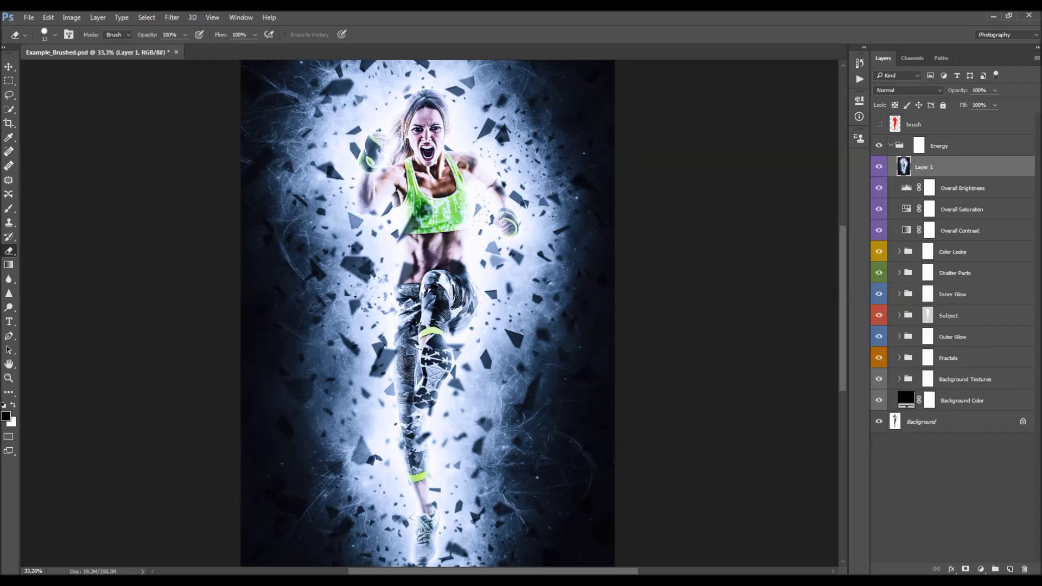
pyautogui.press('v')
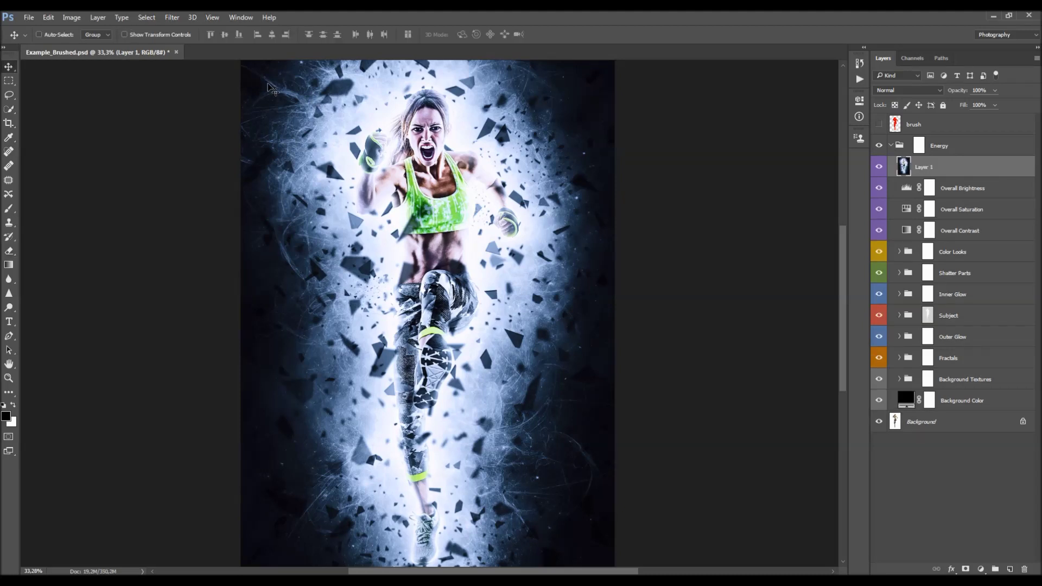
pyautogui.press('ctrl')
pyautogui.hotkey('ctrl', 'shift', 'u')
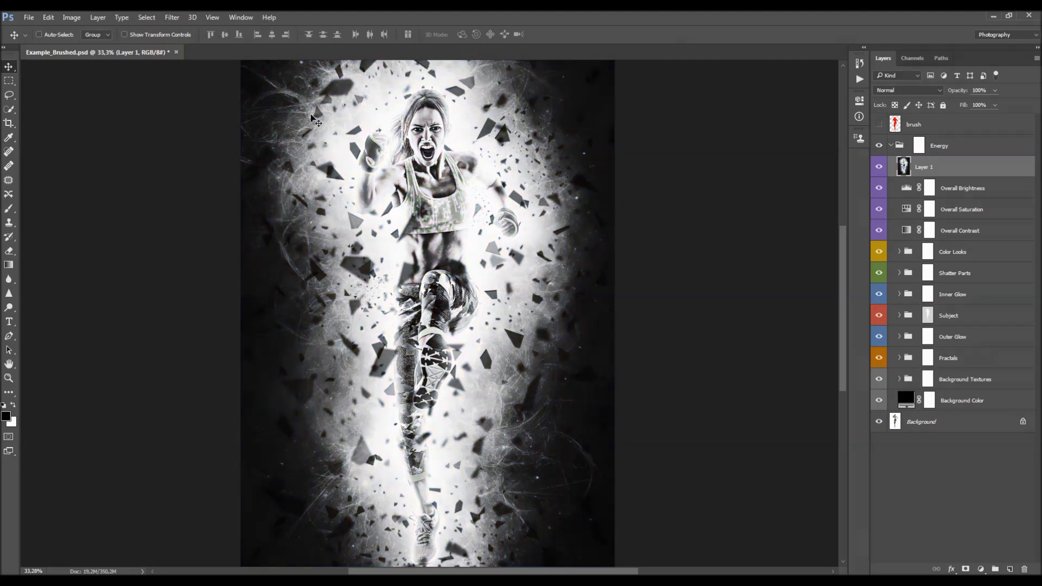
pyautogui.scroll(-1, 461, 171)
pyautogui.scroll(-1, 321, 122)
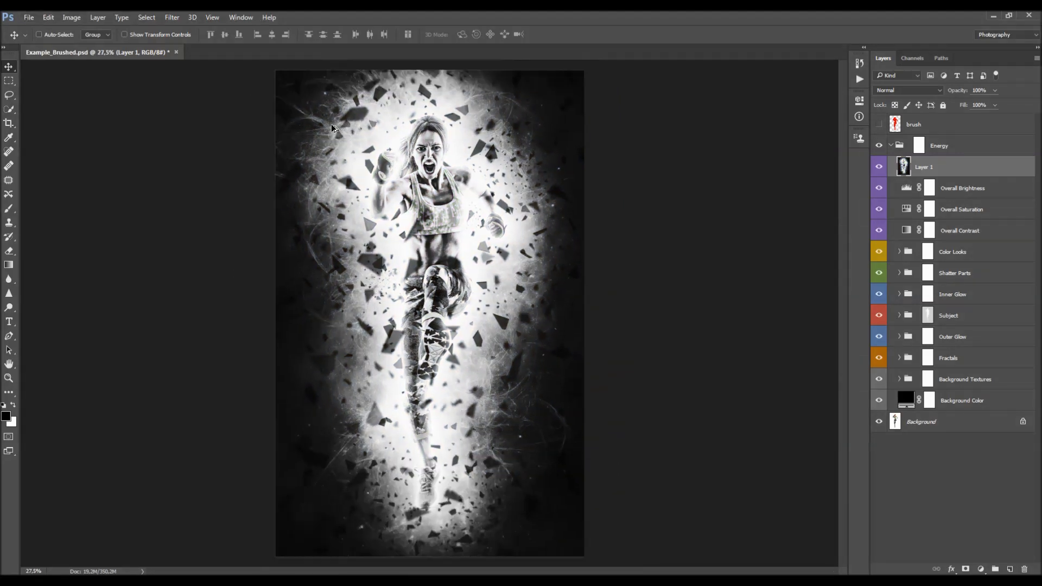
# Apply a High Pass filter with a radius of 2 pixels to the desaturated layer.
pyautogui.click(176, 19)
pyautogui.moveTo(272, 232)
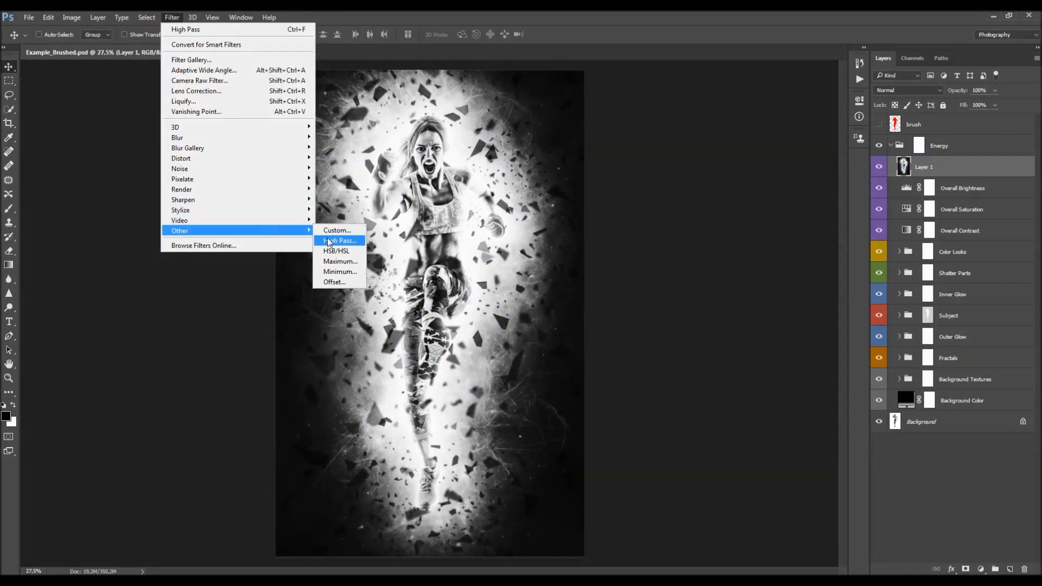
pyautogui.click(334, 237)
pyautogui.write('3')
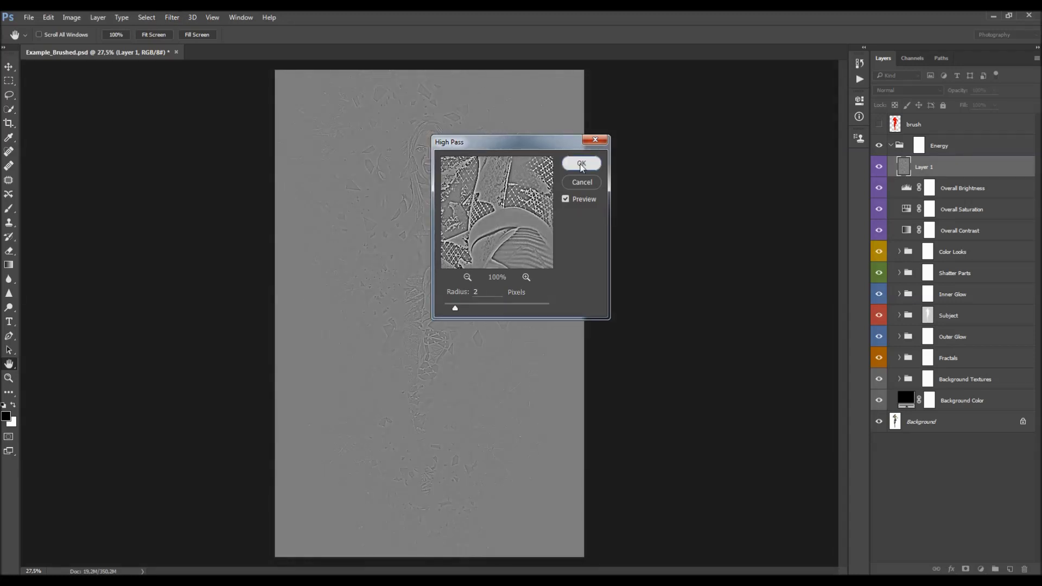
pyautogui.click(580, 164)
# Set the blend mode of the High Pass layer to Vivid Light.
pyautogui.scroll(1, 486, 281)
pyautogui.click(901, 91)
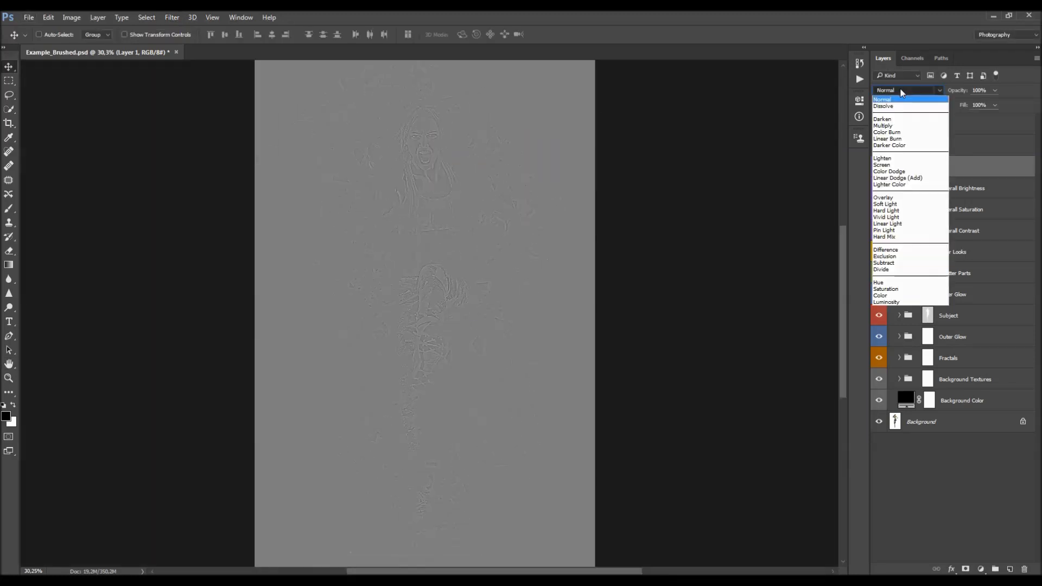
pyautogui.click(889, 217)
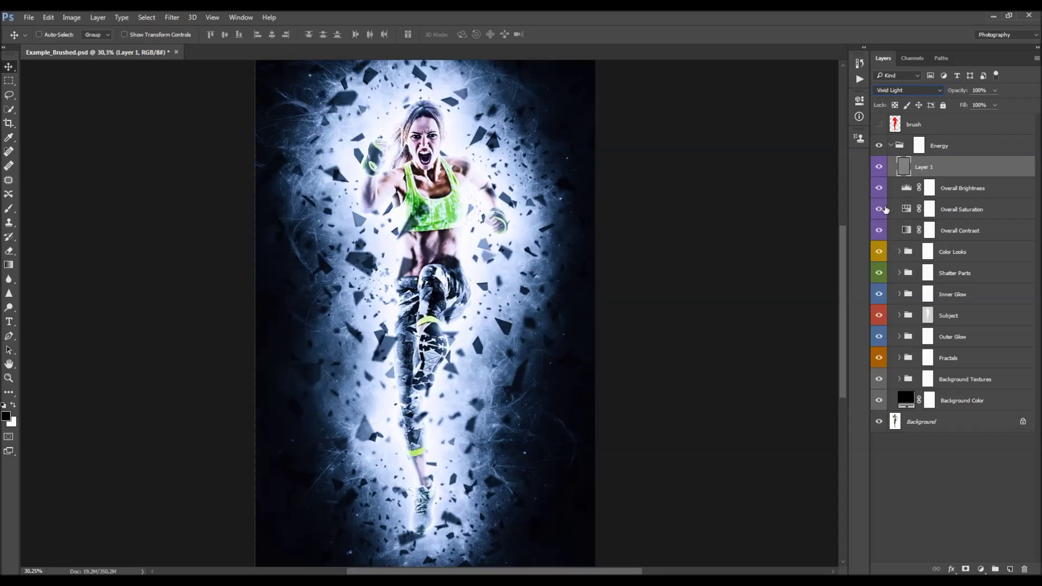
# Collapse the Energy group and examine the newly sharpened effect on the photo.
pyautogui.click(891, 146)
pyautogui.scroll(2, 434, 241)
pyautogui.scroll(-2, 434, 241)
pyautogui.scroll(-2, 482, 290)
pyautogui.scroll(1, 482, 290)
pyautogui.scroll(-2, 665, 217)
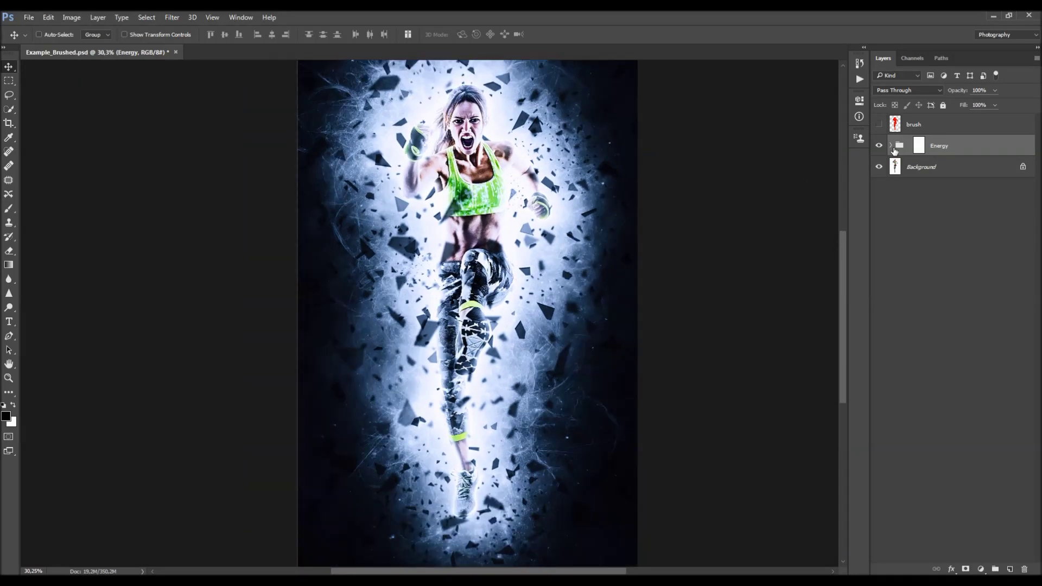
# Reopen the Energy group to check the opacity of Layer 1, and collapse the group again.
pyautogui.click(892, 146)
pyautogui.click(923, 167)
pyautogui.click(983, 91)
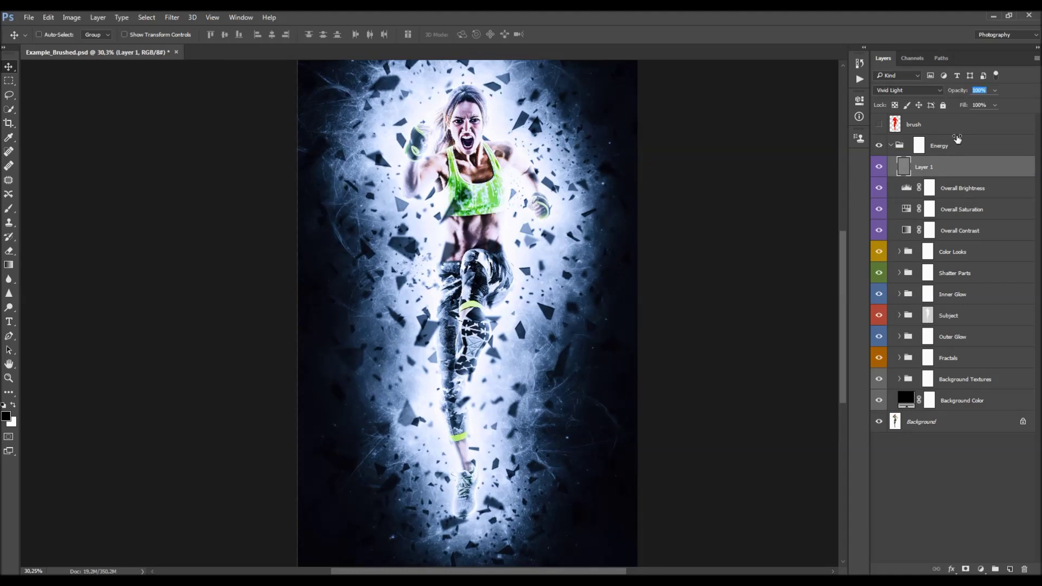
pyautogui.click(891, 145)
pyautogui.scroll(-2, 401, 212)
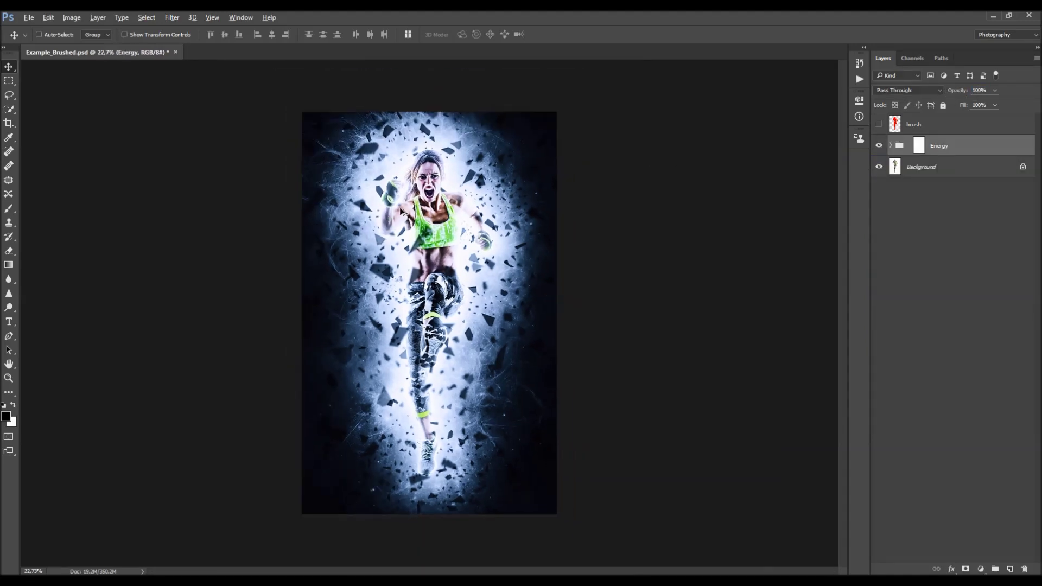
# Show the brush layer to compare its red silhouette with the Energy effect, and hide it again.
pyautogui.scroll(1, 401, 212)
pyautogui.click(879, 124)
pyautogui.click(900, 125)
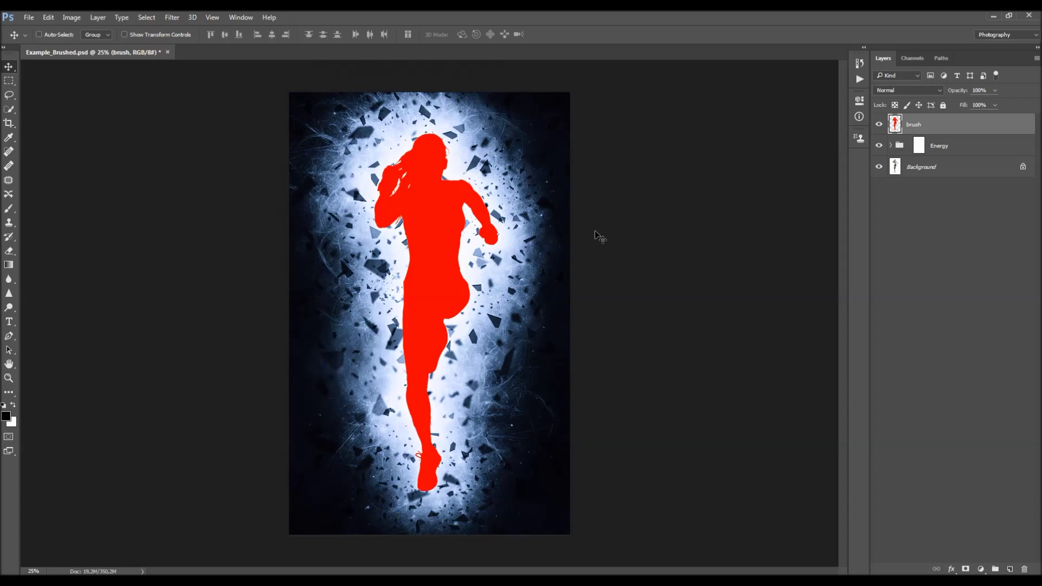
pyautogui.click(949, 147)
pyautogui.moveTo(947, 147); pyautogui.dragTo(921, 136)
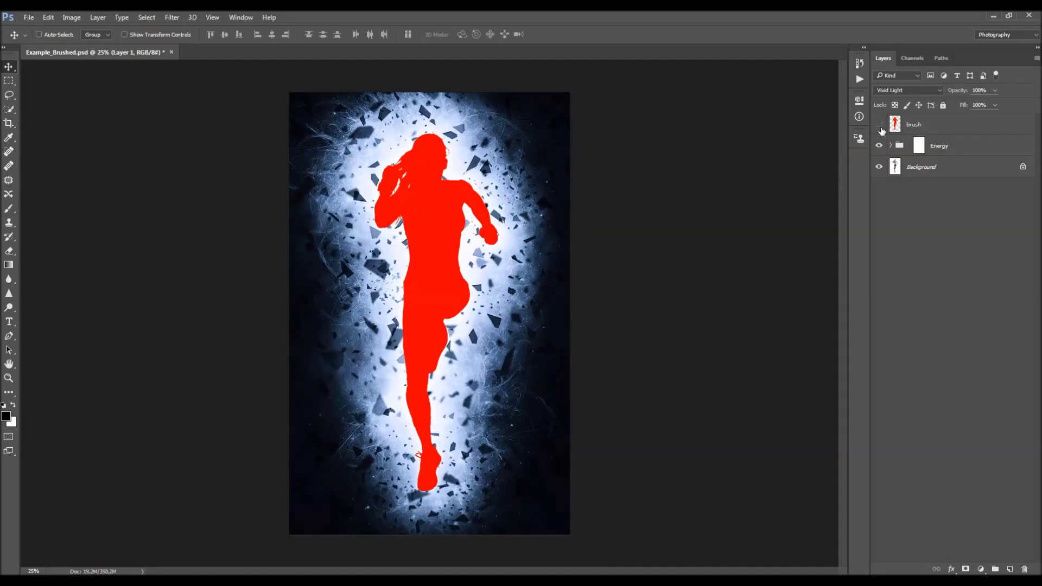
pyautogui.click(879, 125)
pyautogui.scroll(1, 445, 380)
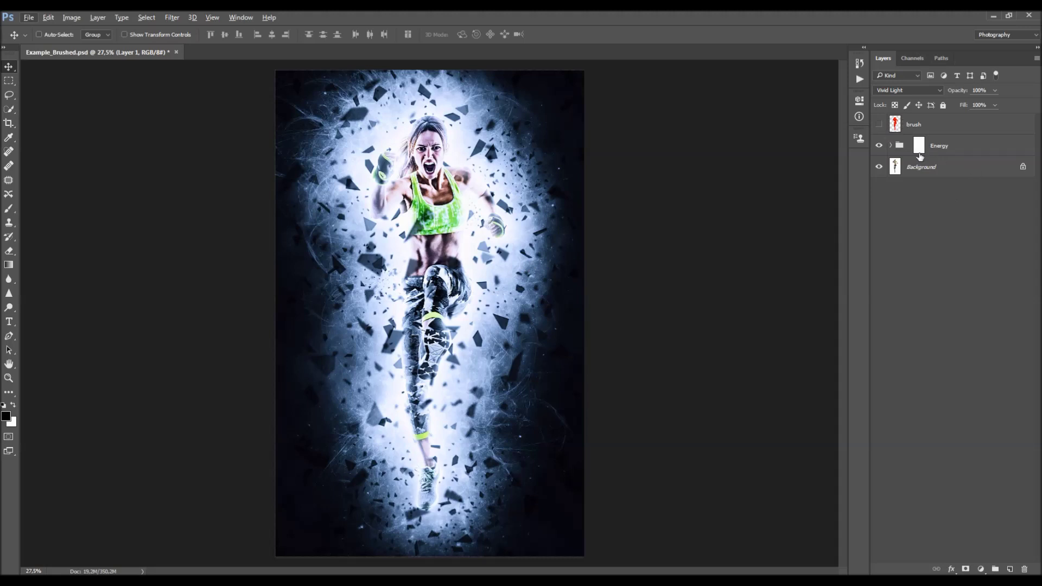
# Duplicate the Background layer and move the copy above the Energy group.
pyautogui.click(945, 166)
pyautogui.hotkey('ctrl', 'j')
pyautogui.moveTo(952, 168); pyautogui.dragTo(946, 135)
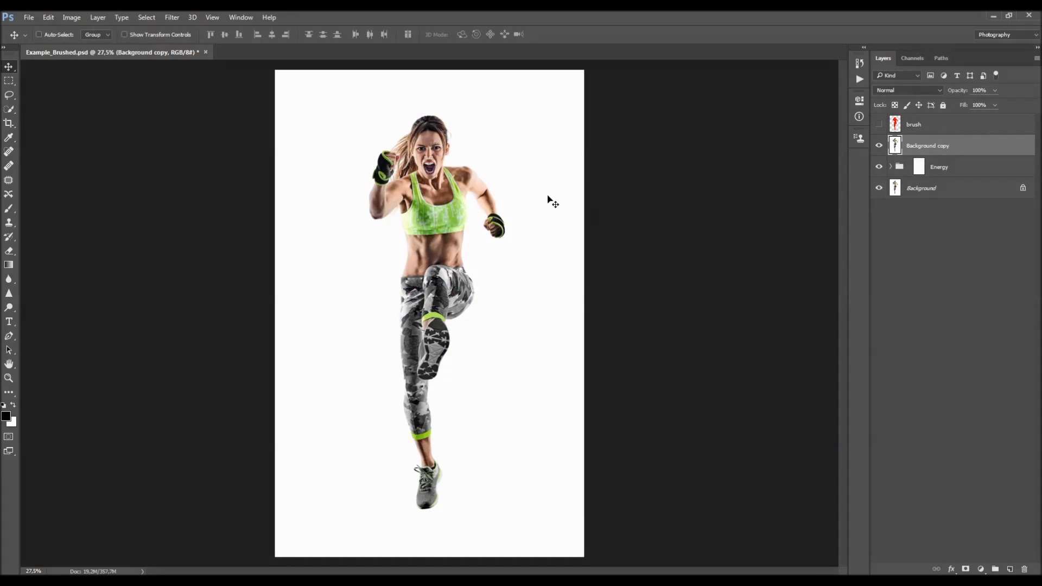
# Compare the original photo with the finished effect by hiding the Background copy layer.
pyautogui.scroll(1, 459, 266)
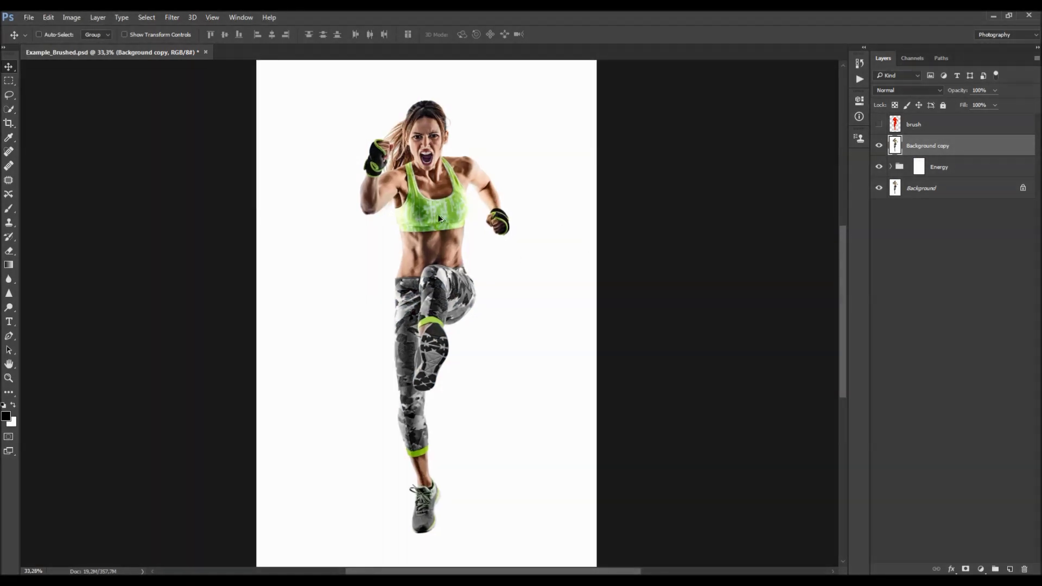
pyautogui.scroll(1, 439, 218)
pyautogui.click(879, 145)
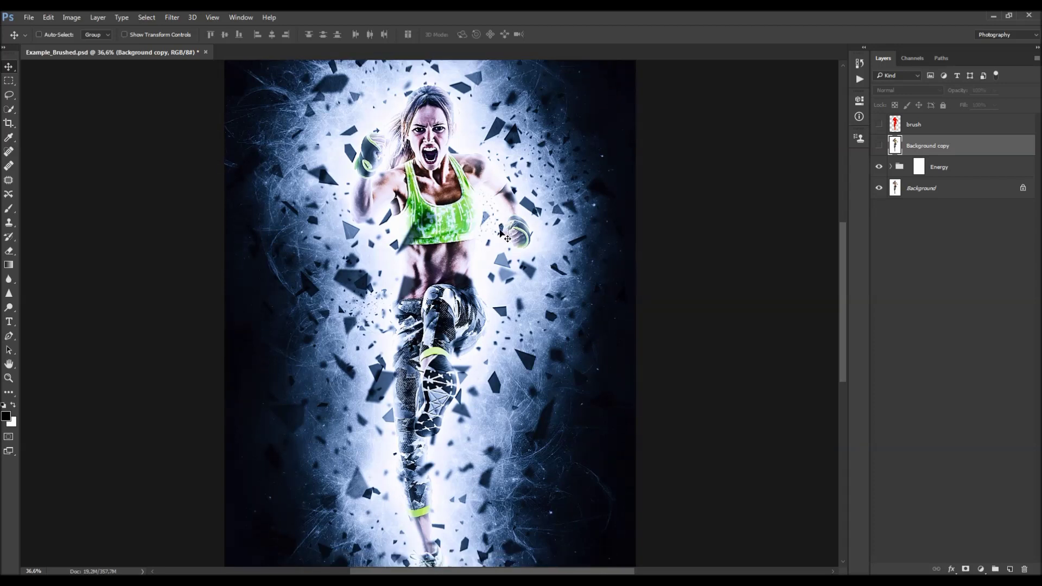
pyautogui.scroll(1, 504, 235)
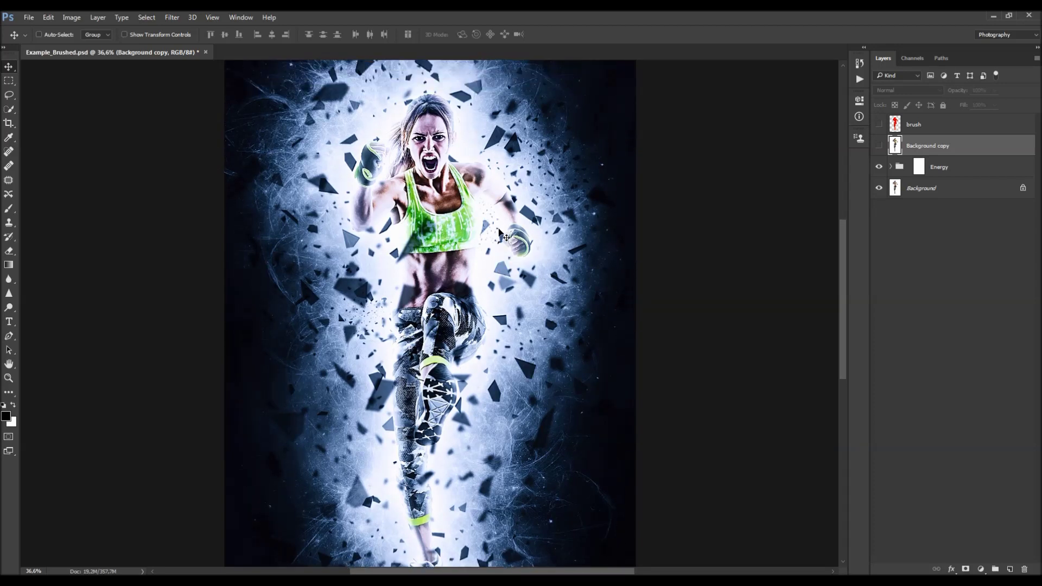